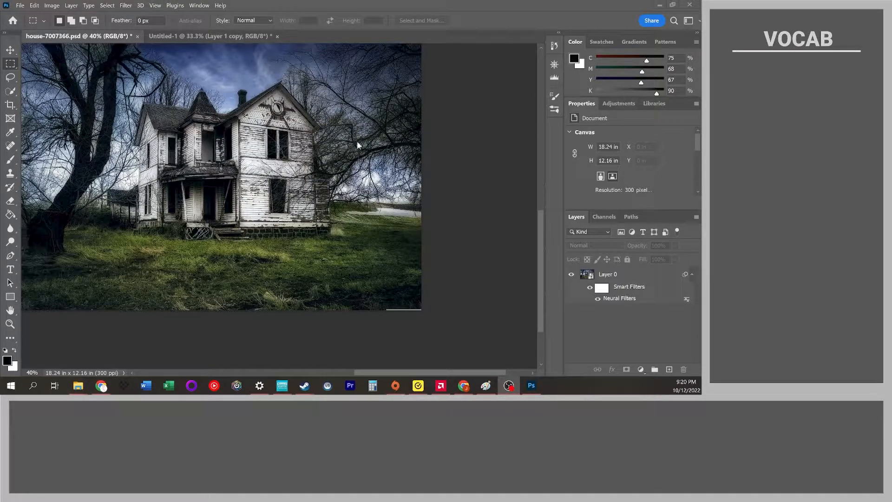
Inspect the house photo up close and preview its Green, Blue and Red channels one at a time.
scroll(360, 148, up, 8)
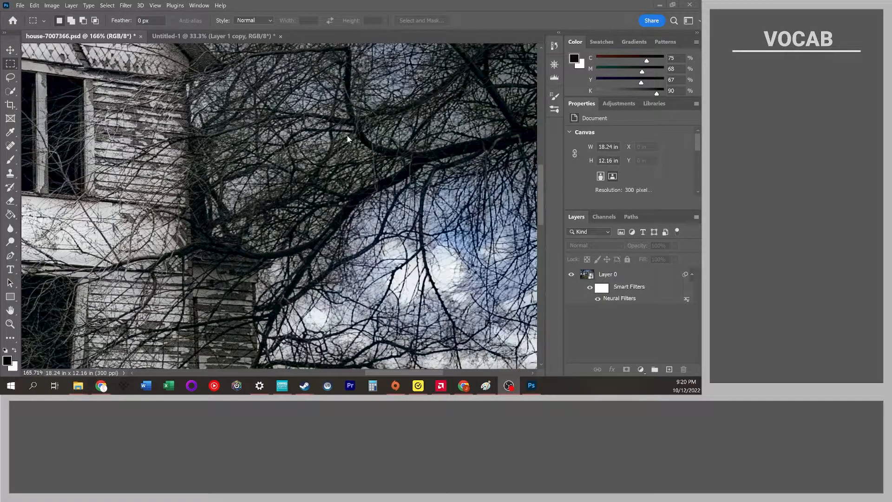
scroll(347, 135, down, 10)
scroll(338, 134, up, 3)
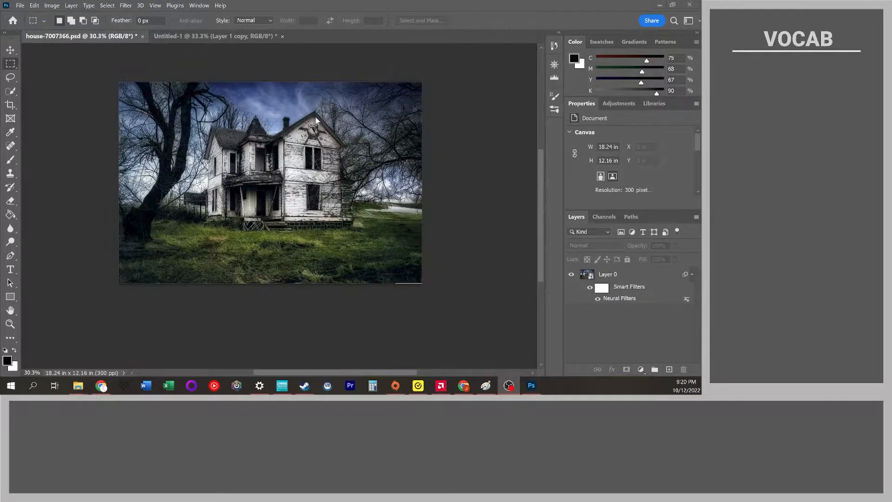
scroll(318, 116, up, 1)
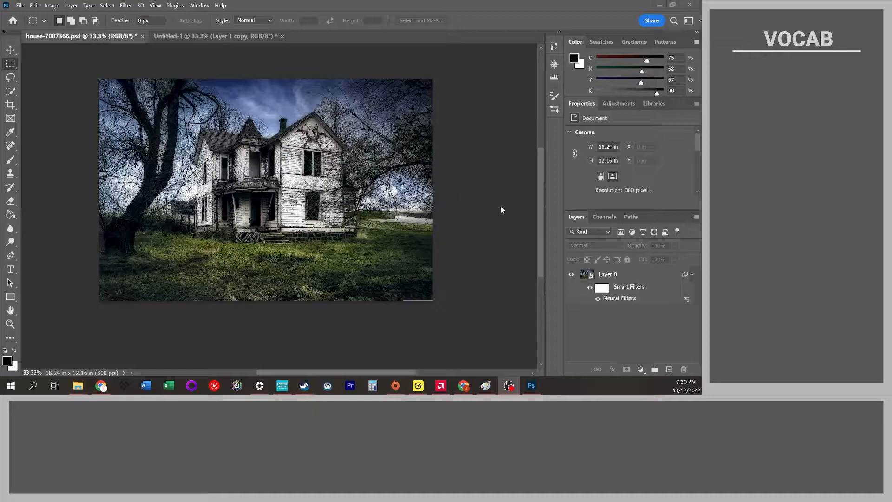
click(604, 217)
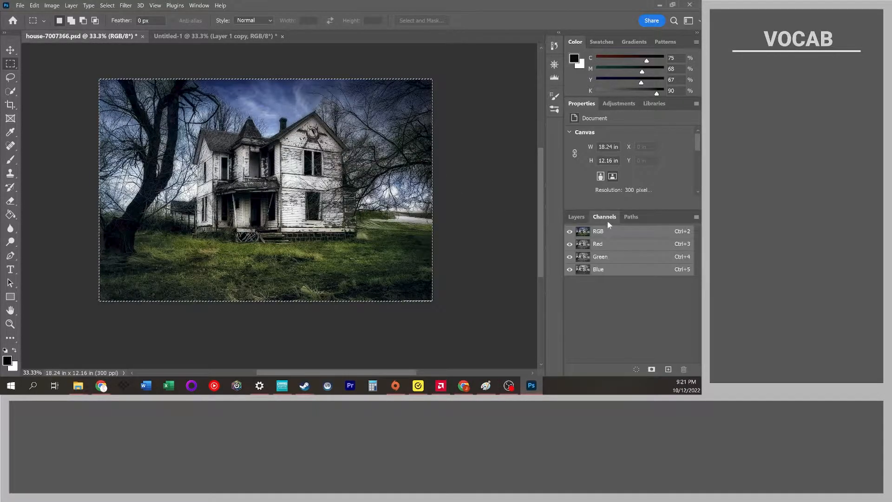
click(609, 255)
click(613, 269)
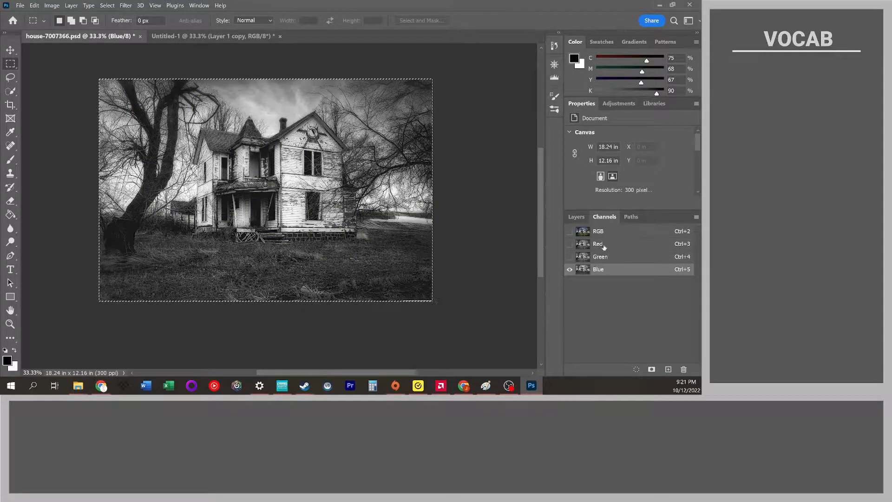
click(600, 244)
click(609, 257)
Select the Blue channel and duplicate it.
click(609, 273)
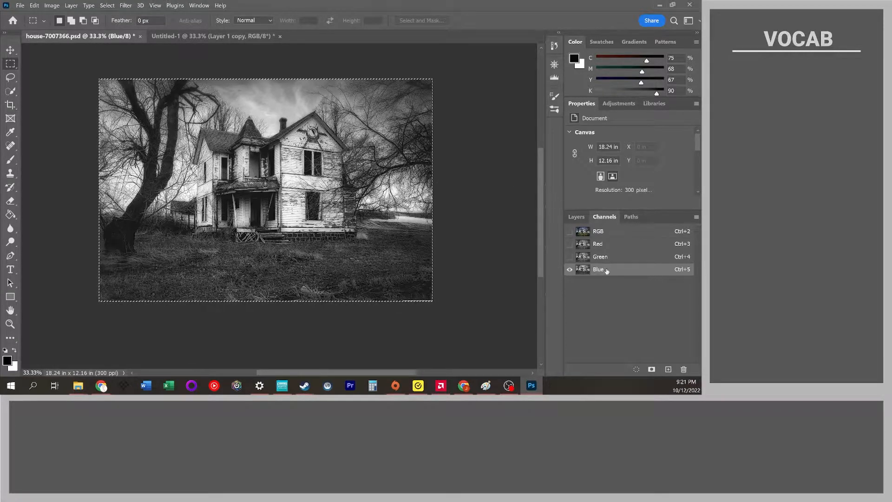
drag(600, 271, 662, 369)
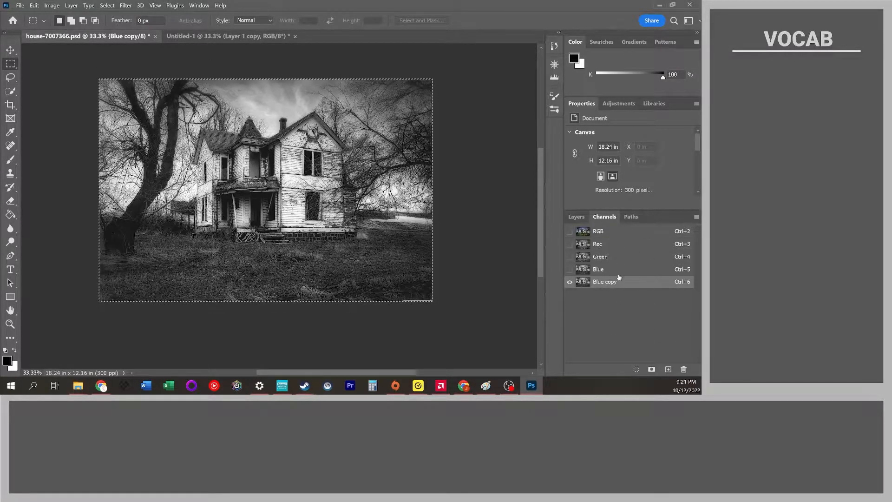
Apply Brightness/Contrast to the Blue channel copy with brightness 122 and contrast 100.
click(52, 5)
mouse_move(67, 29)
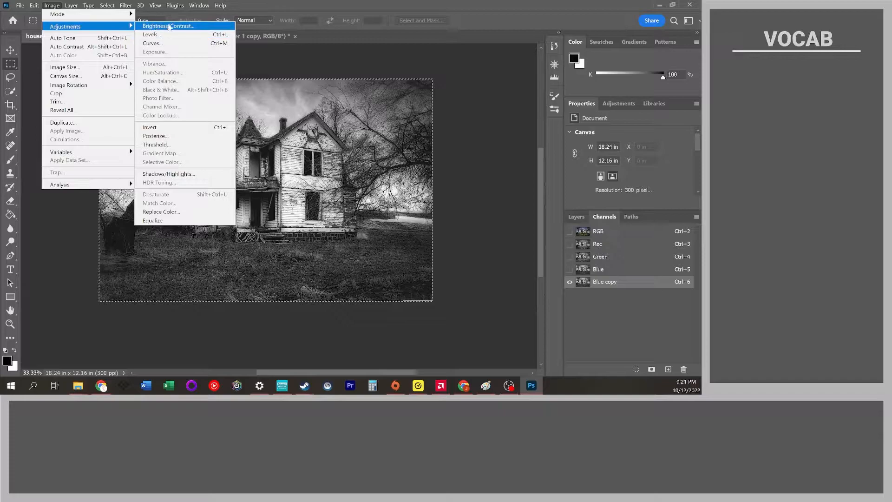
click(169, 27)
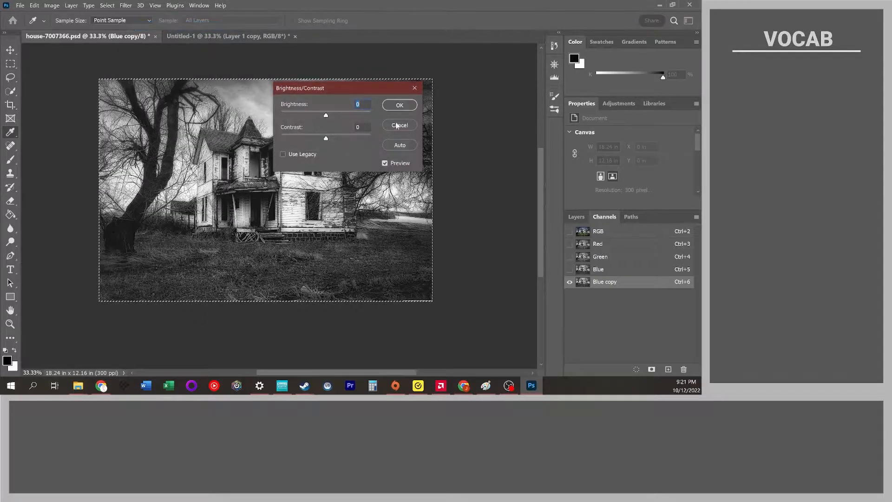
drag(326, 115, 364, 119)
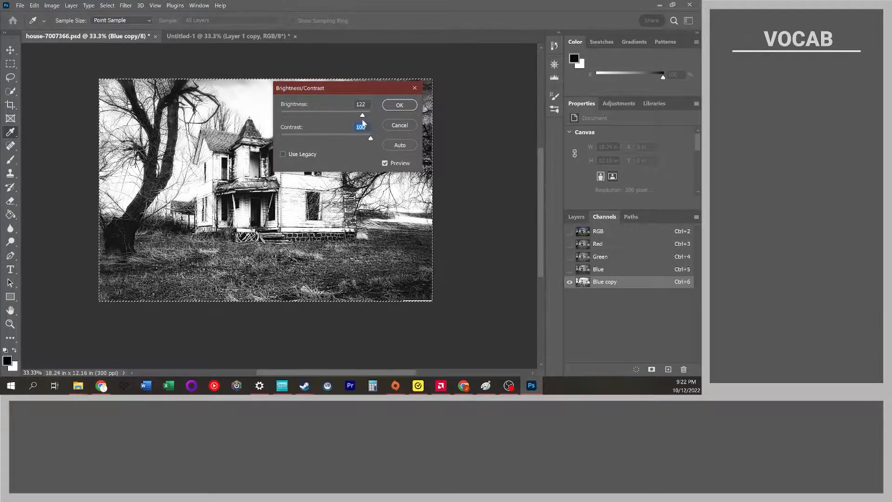
click(400, 106)
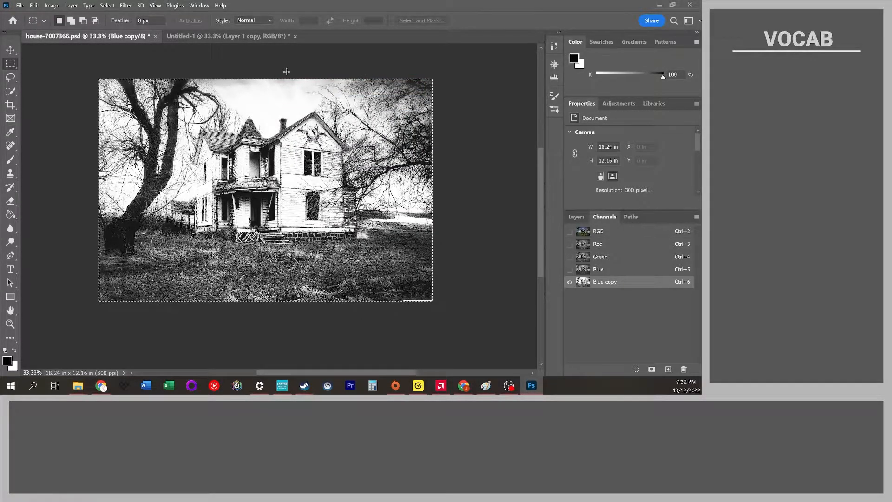
Apply Levels to the Blue channel copy with black input 40 and midtone 9.99.
scroll(176, 86, up, 6)
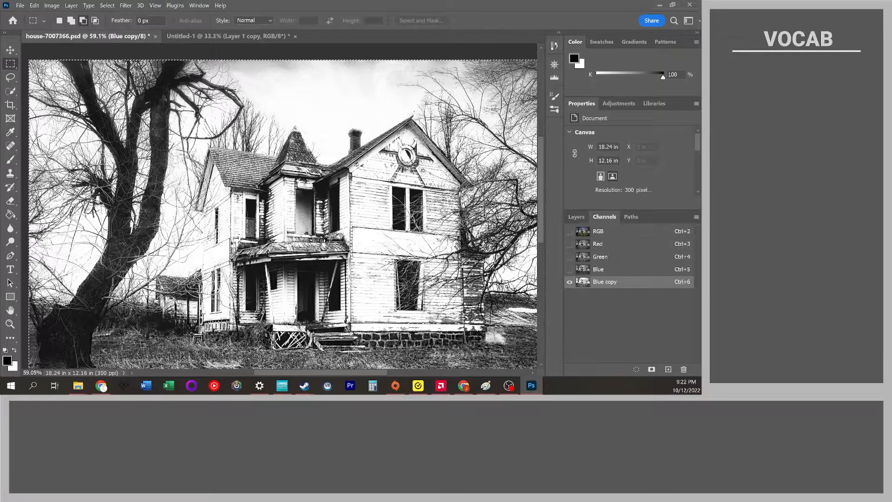
scroll(144, 69, up, 2)
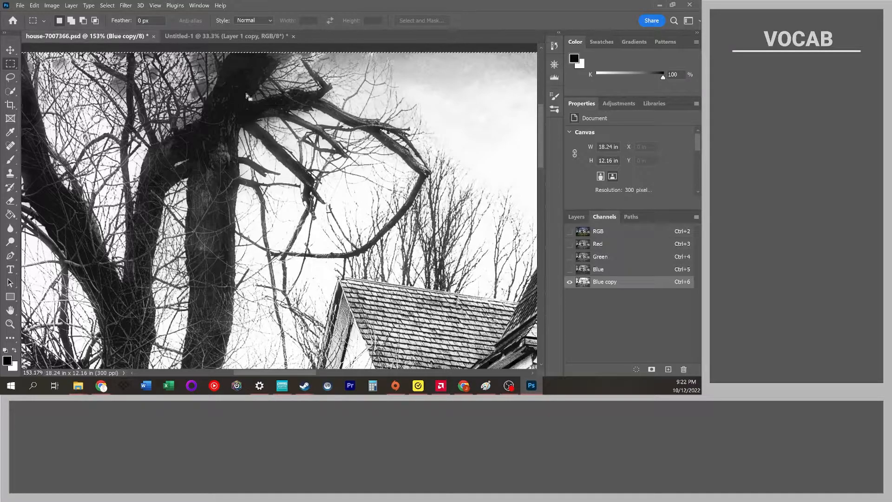
alt+scroll(263, 93, down, 7)
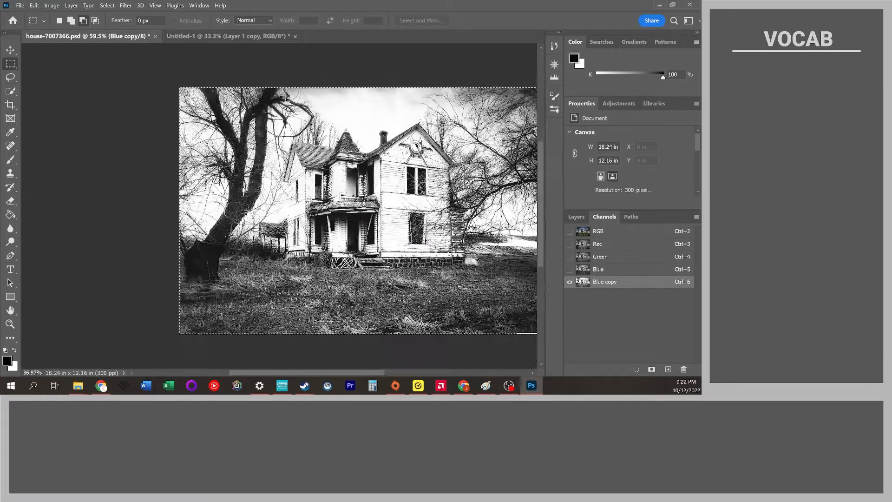
alt+scroll(299, 131, down, 3)
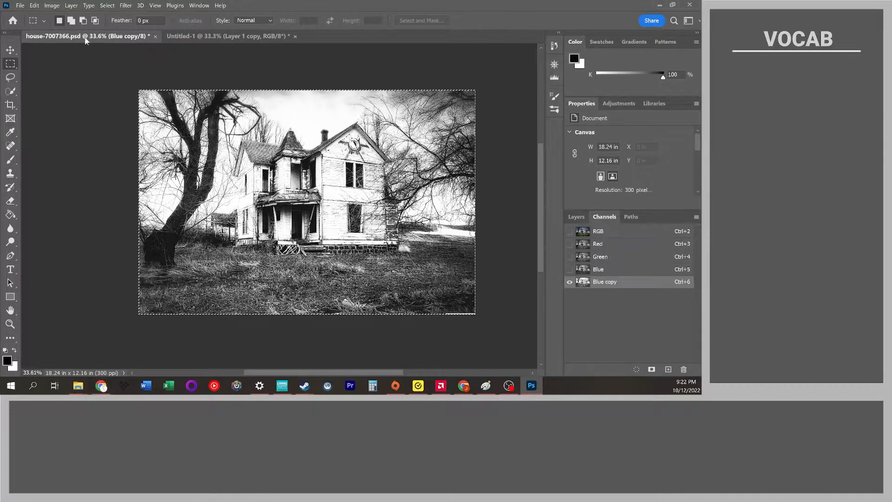
click(51, 6)
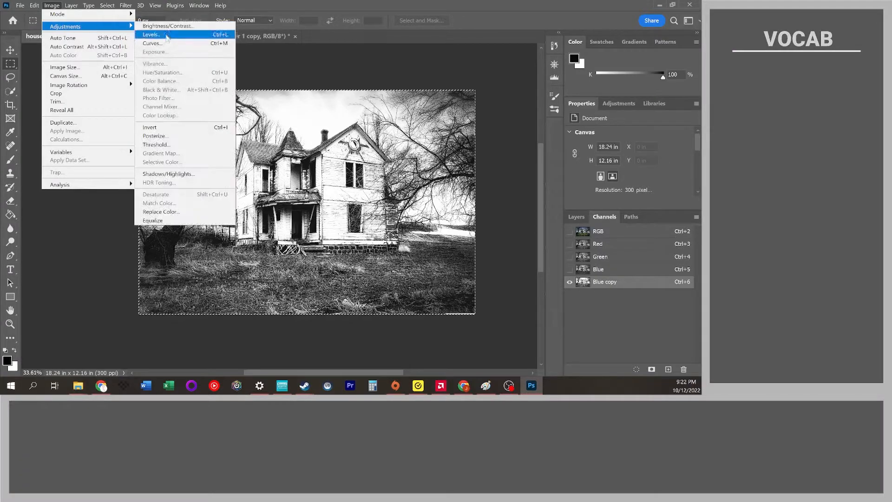
click(153, 34)
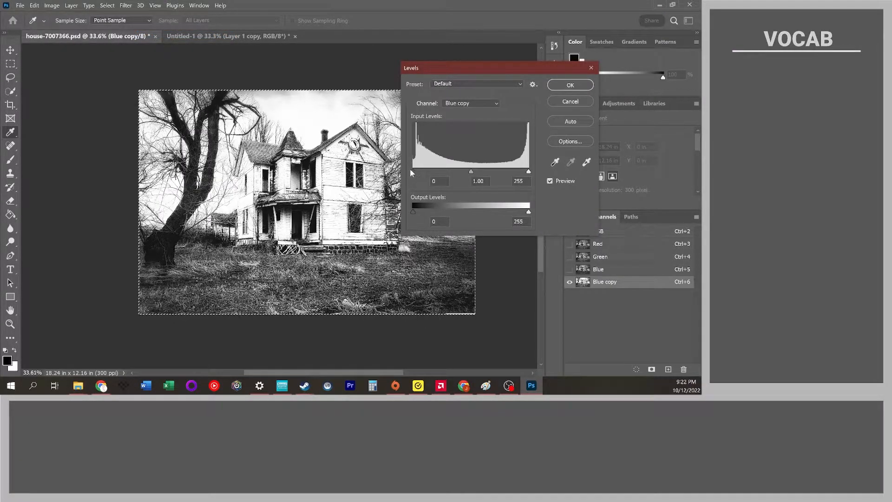
drag(412, 171, 409, 171)
drag(470, 171, 432, 176)
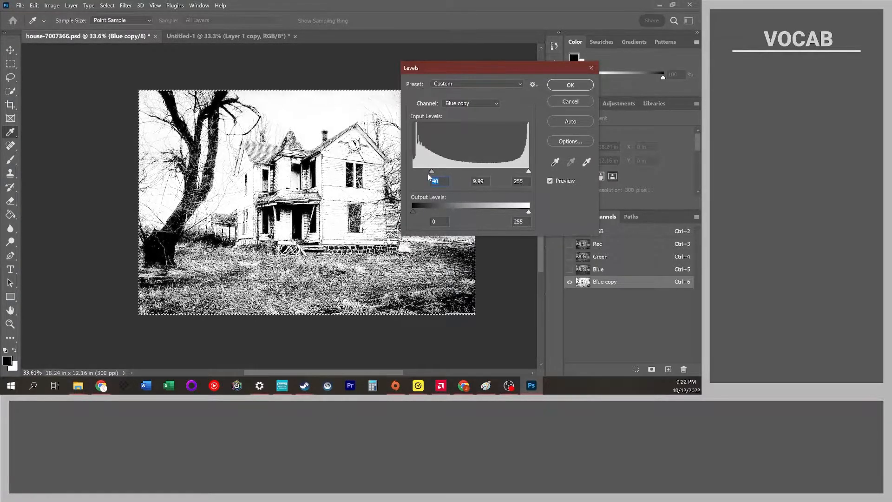
drag(457, 69, 177, 186)
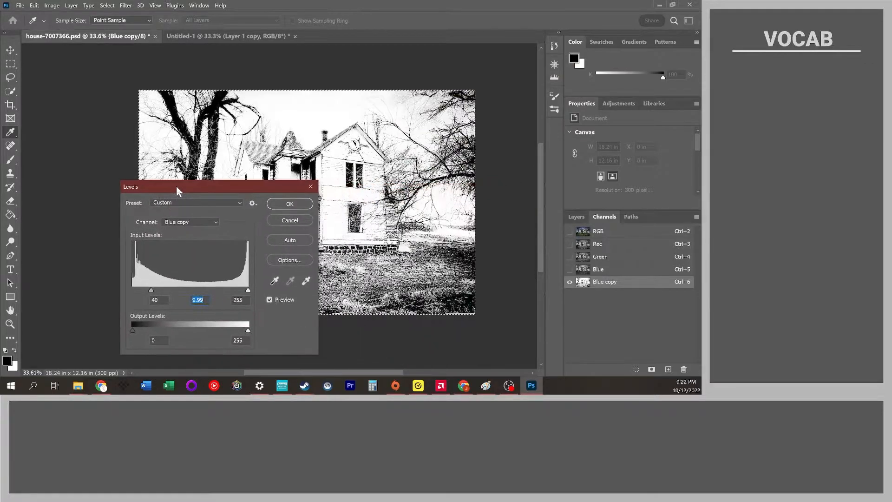
click(290, 203)
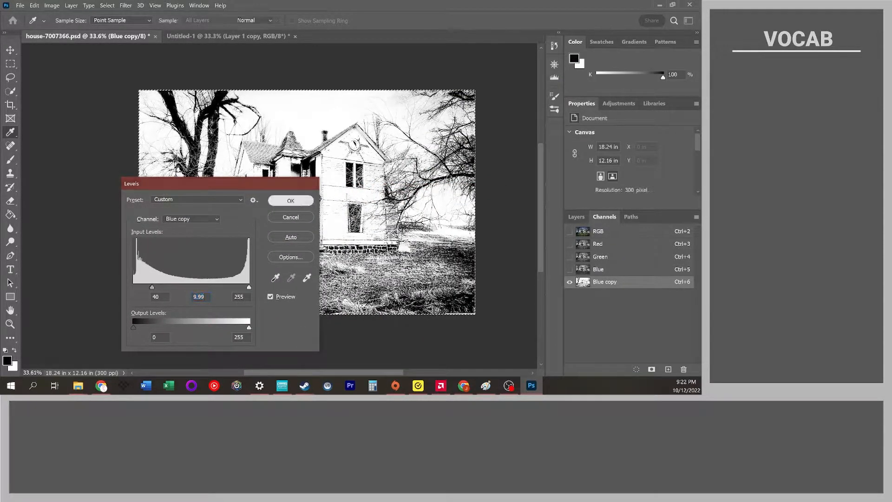
Zoom and pan across the adjusted channel to examine the house and branch detail.
scroll(451, 179, up, 6)
scroll(423, 167, up, 2)
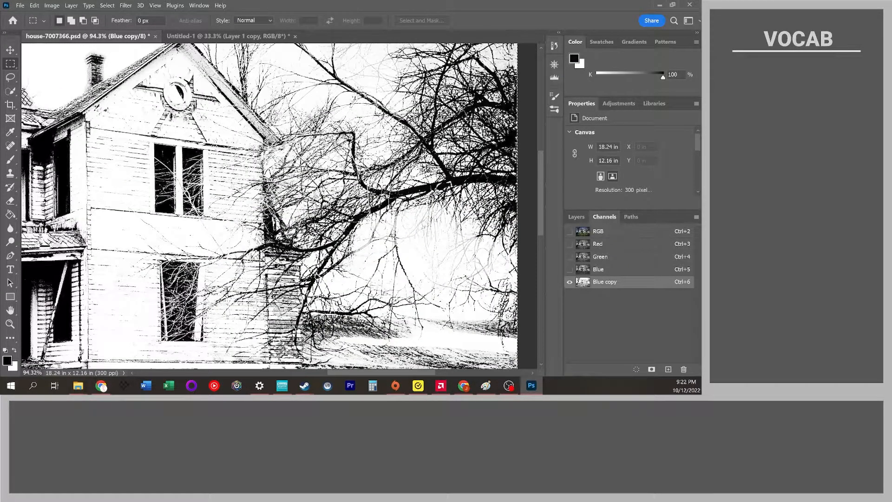
scroll(135, 103, down, 7)
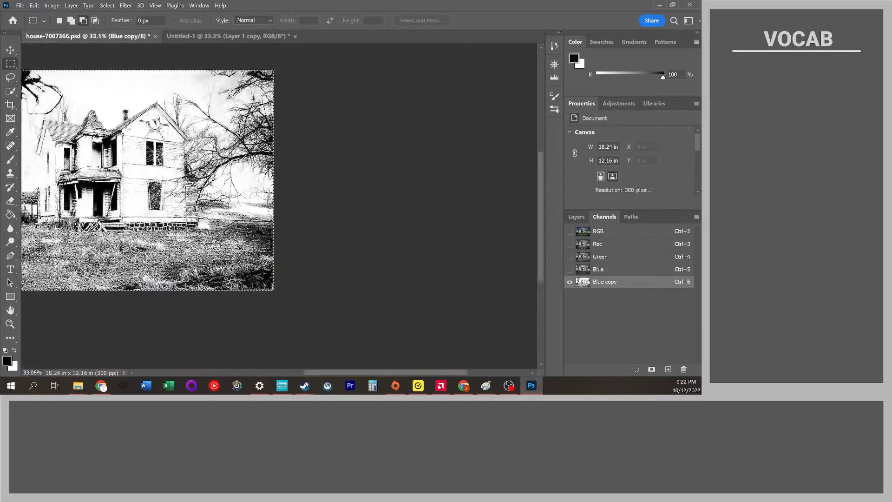
scroll(136, 103, left, 3)
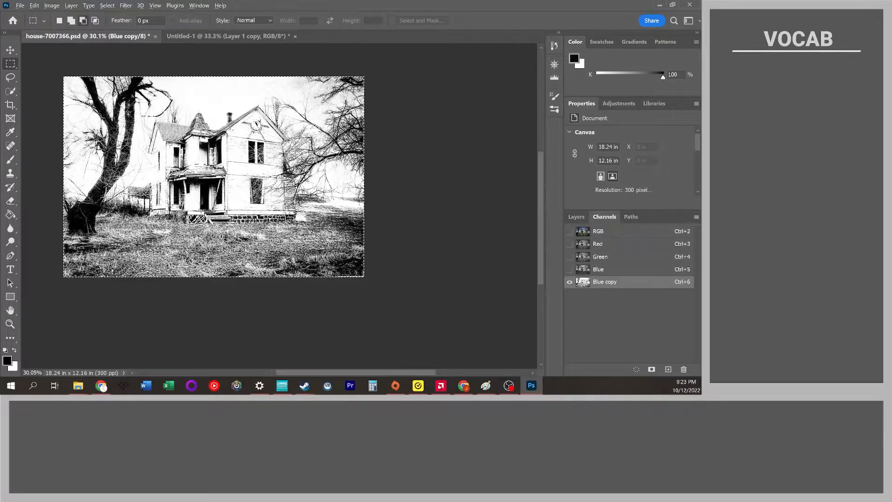
scroll(343, 150, up, 5)
scroll(271, 158, up, 5)
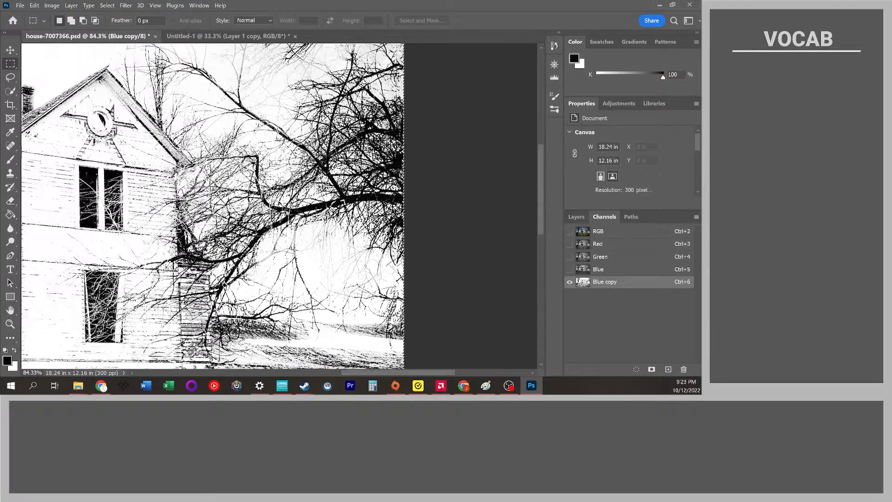
scroll(271, 158, left, 10)
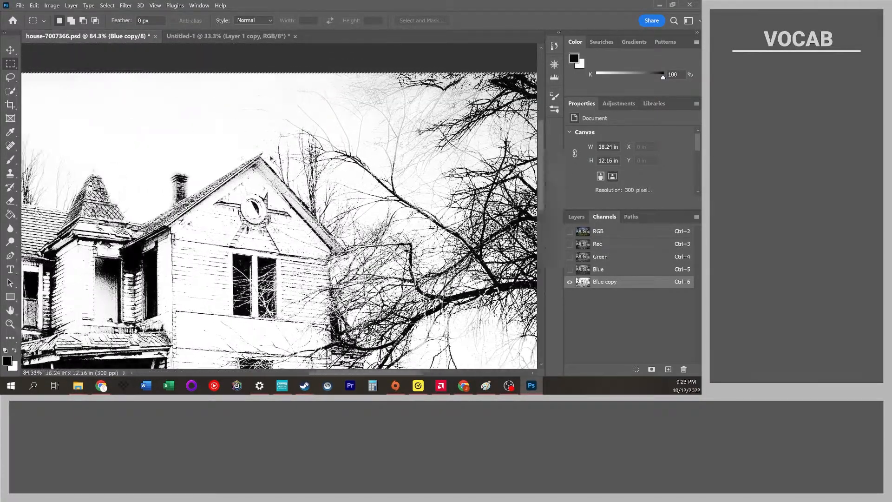
scroll(271, 159, left, 2)
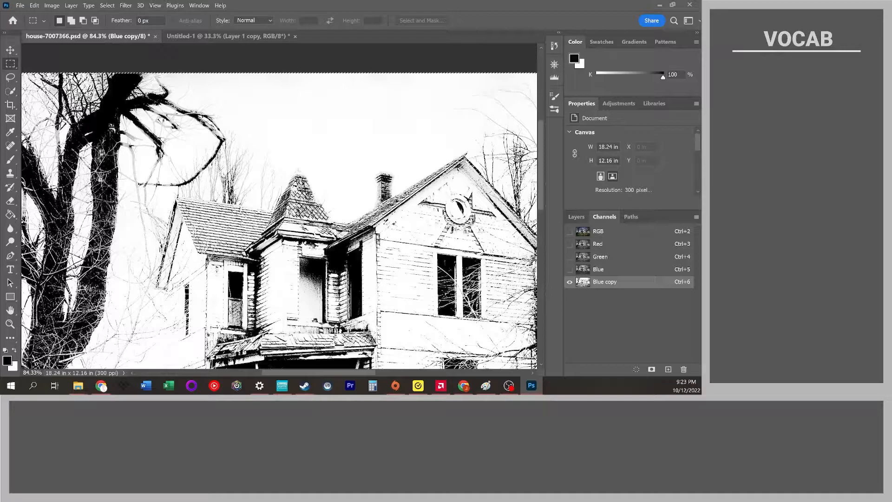
scroll(135, 157, down, 3)
scroll(151, 190, up, 3)
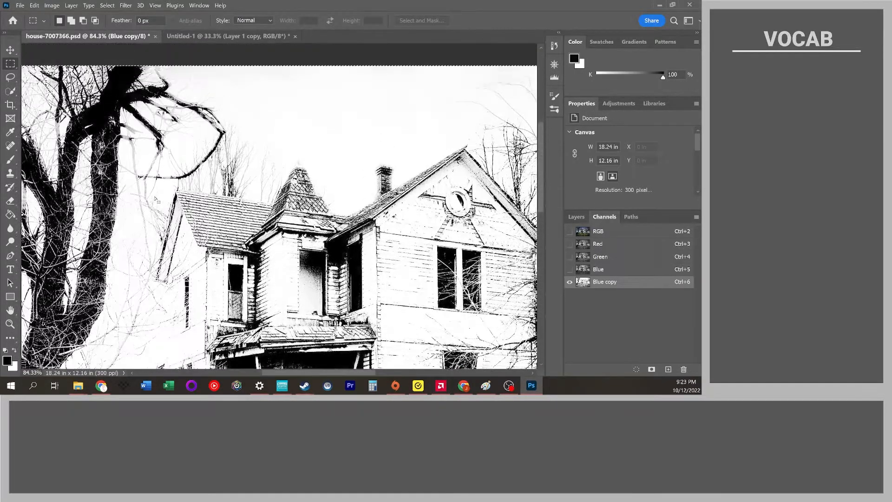
Undo the Levels and Brightness/Contrast adjustments on the channel copy.
key(ctrl+z)
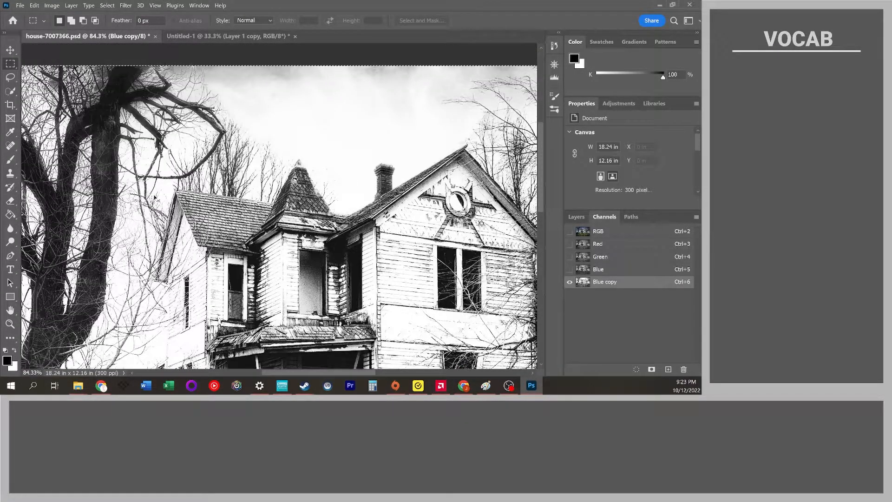
scroll(154, 197, down, 2)
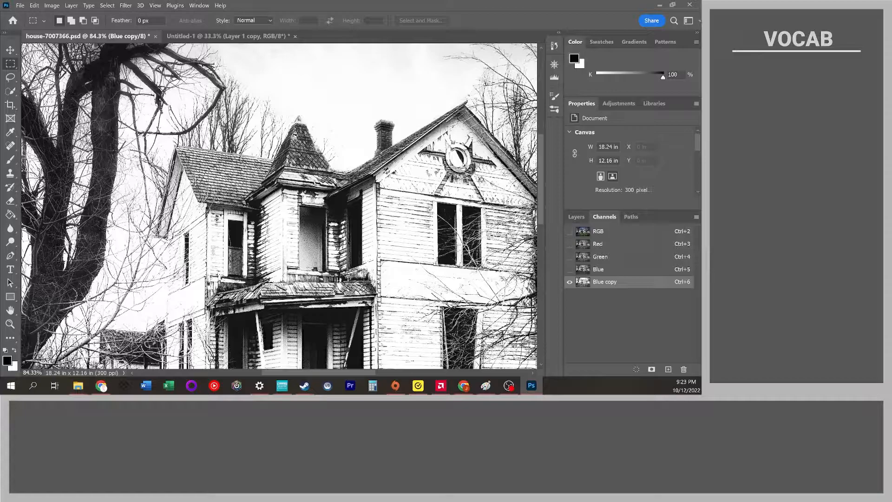
key(ctrl+z)
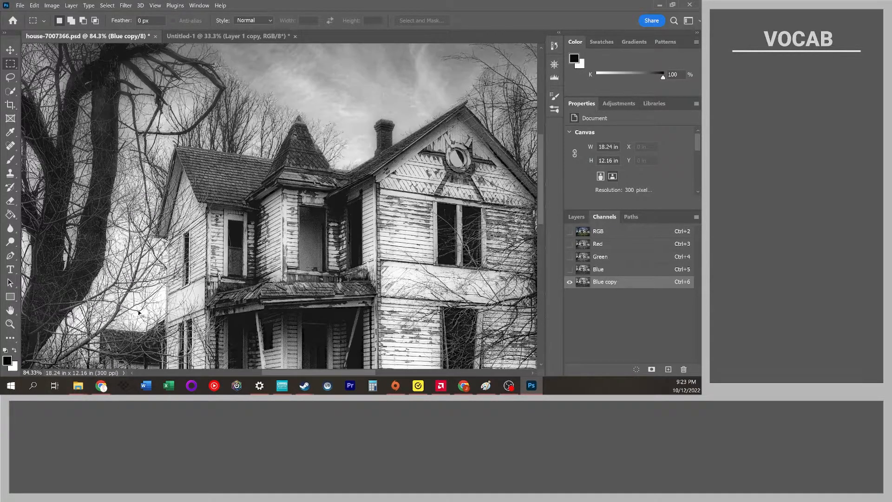
Apply Brightness/Contrast to the Blue copy channel with contrast 100 and brightness -14.
click(46, 7)
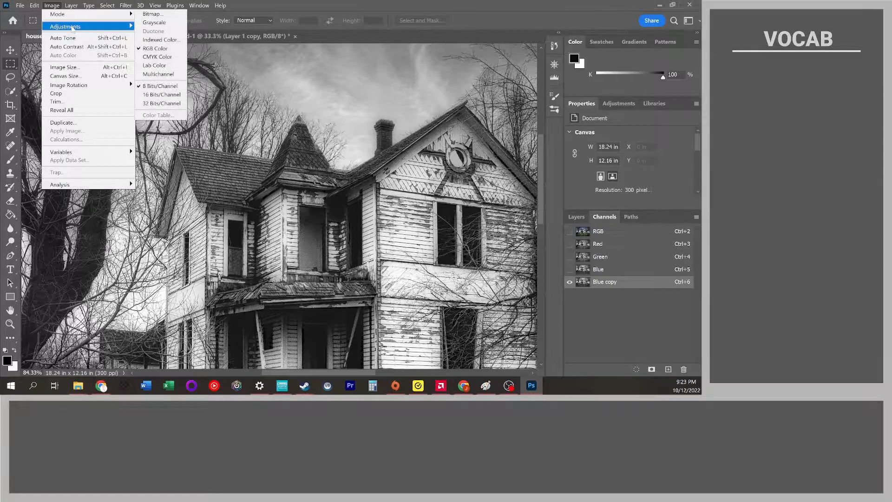
mouse_move(72, 28)
click(160, 26)
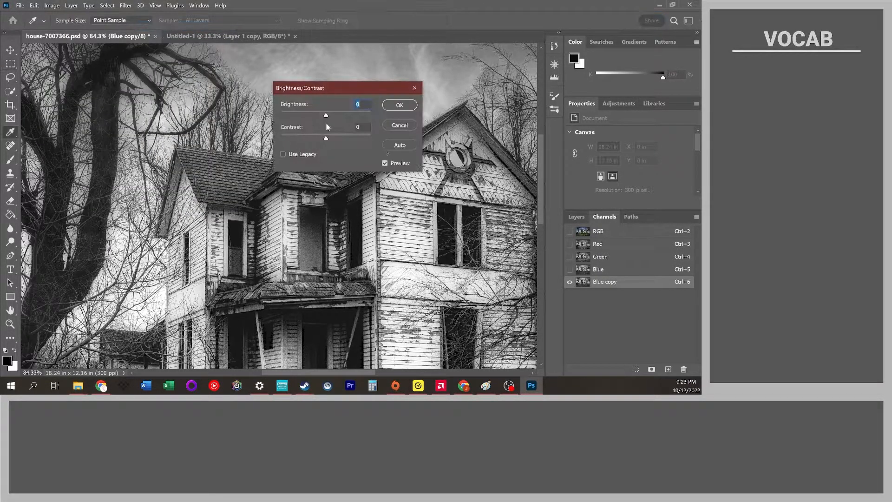
drag(326, 139, 391, 139)
drag(330, 114, 342, 116)
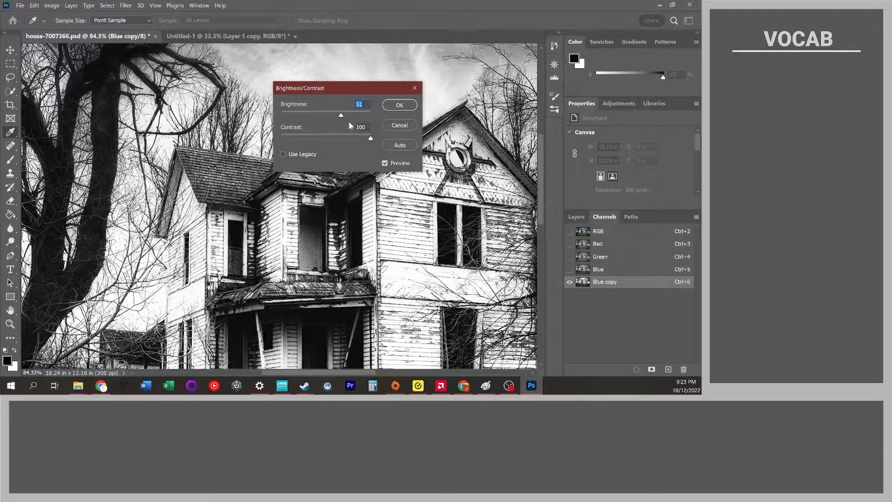
mouse_move(342, 117)
mouse_down()
mouse_move(330, 118)
mouse_move(342, 117)
mouse_up()
drag(343, 117, 333, 120)
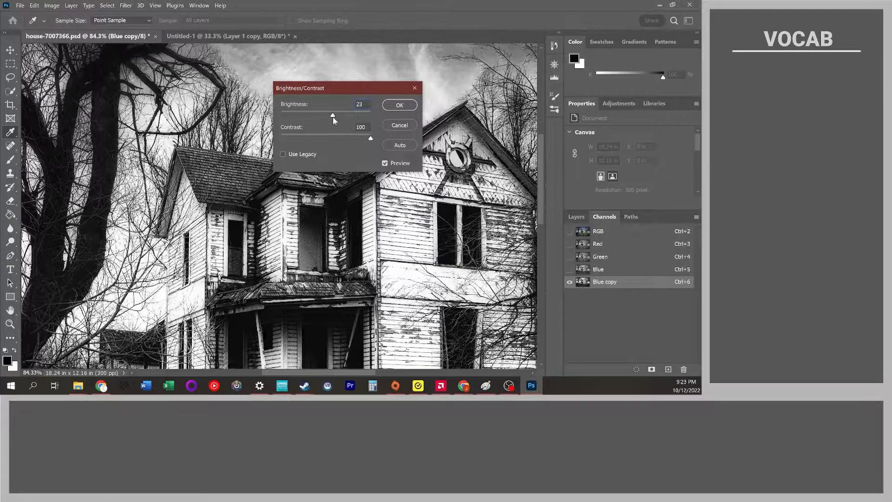
drag(333, 117, 332, 117)
drag(345, 115, 380, 114)
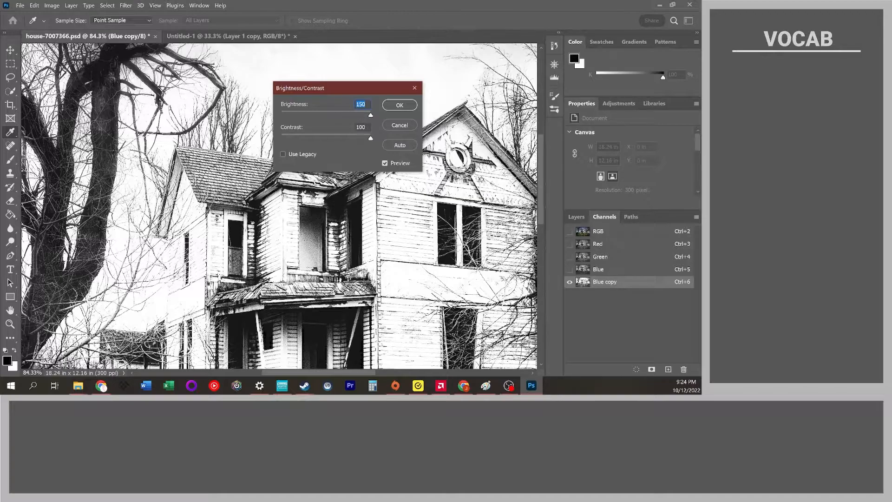
drag(371, 117, 321, 119)
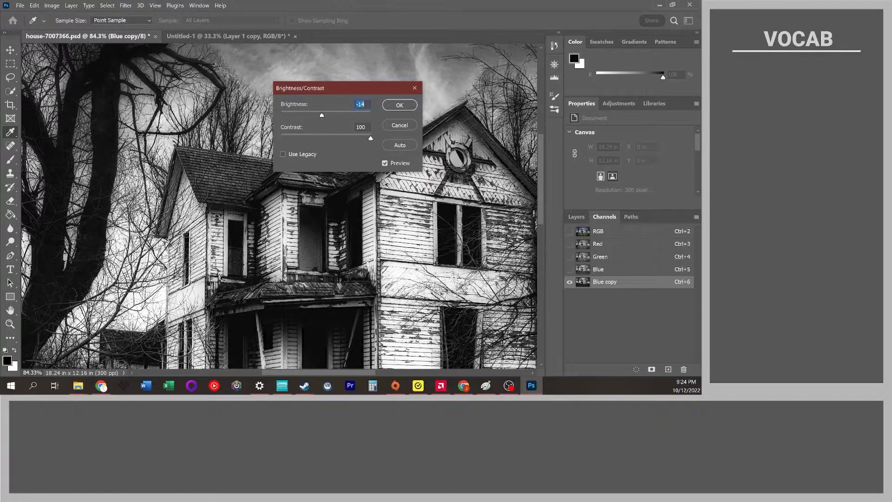
click(400, 108)
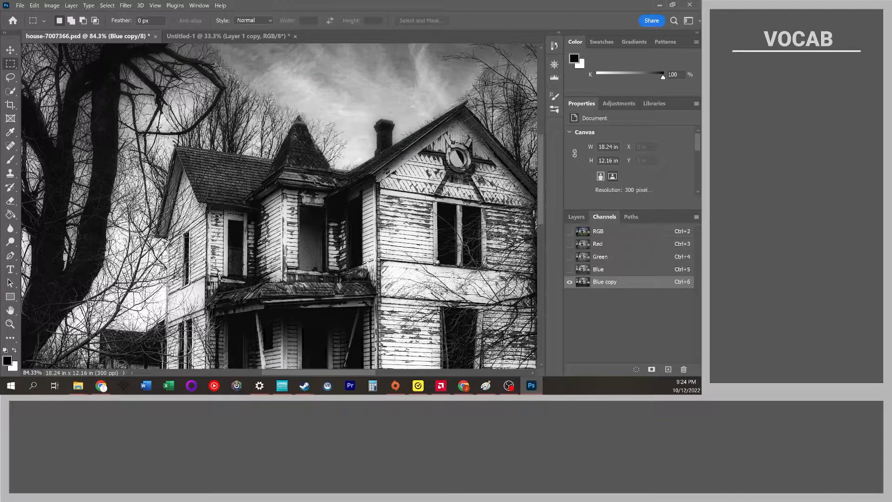
Apply Levels to the Blue copy channel with black input 40 and midtone 2.43.
scroll(402, 241, down, 2)
scroll(403, 242, right, 5)
scroll(403, 242, right, 4)
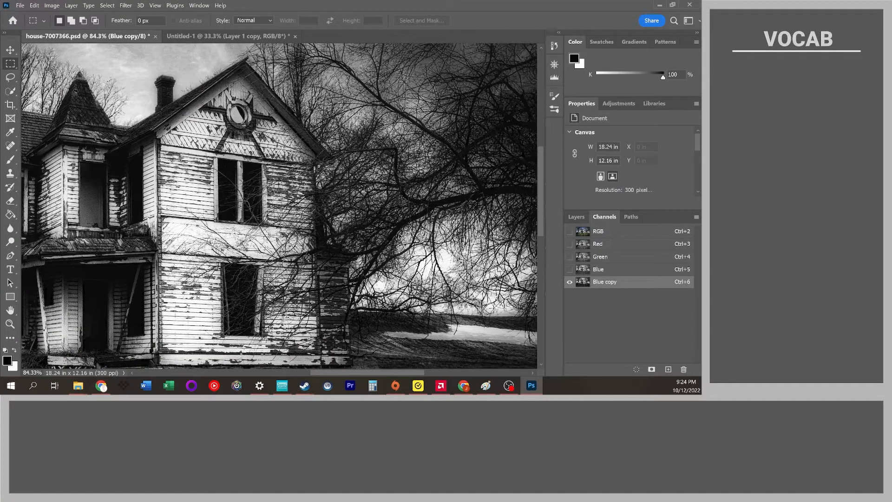
scroll(400, 236, left, 1)
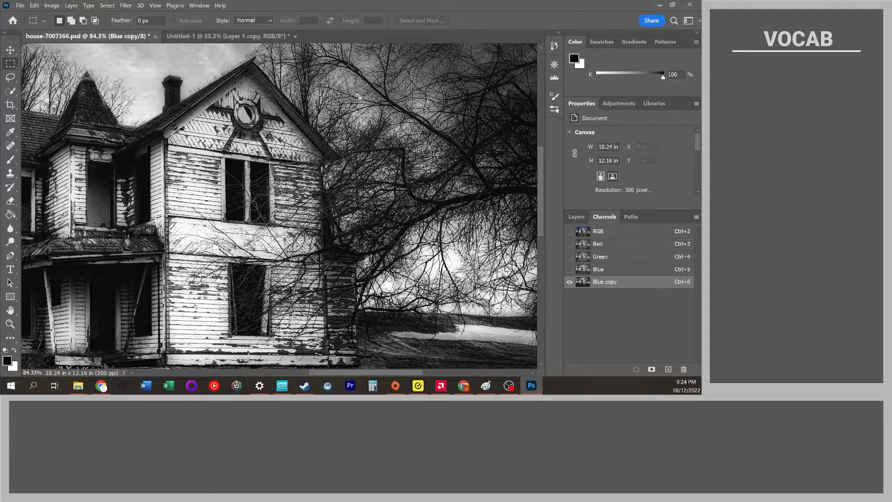
click(58, 7)
mouse_move(72, 27)
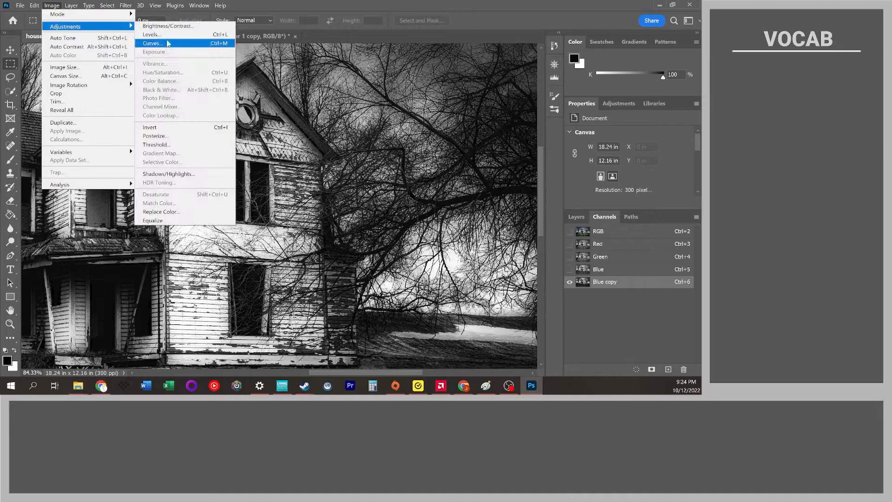
click(152, 35)
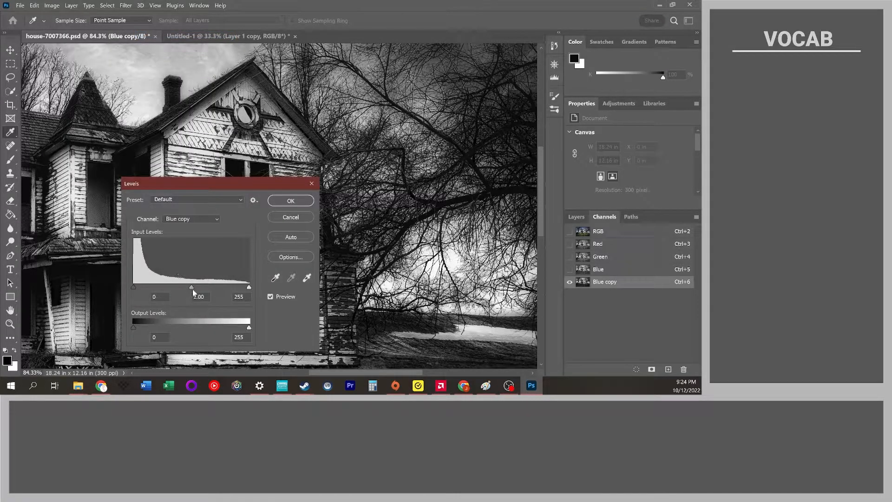
drag(191, 287, 163, 290)
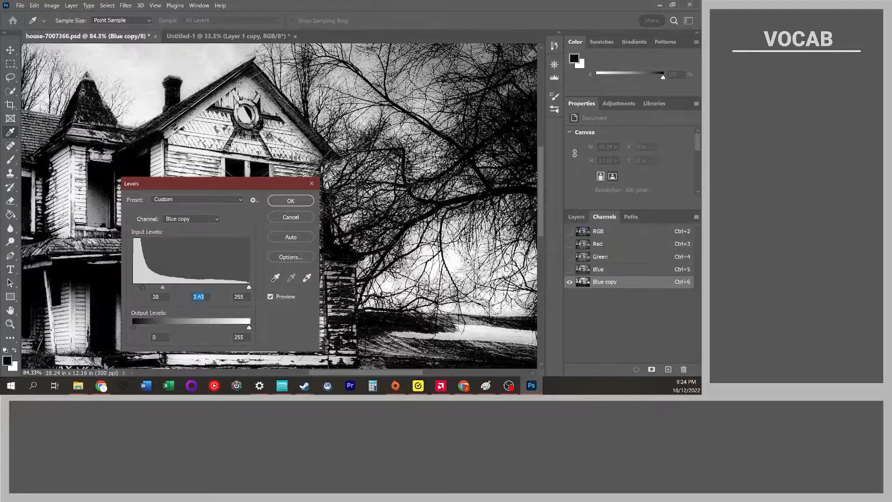
drag(320, 373, 214, 373)
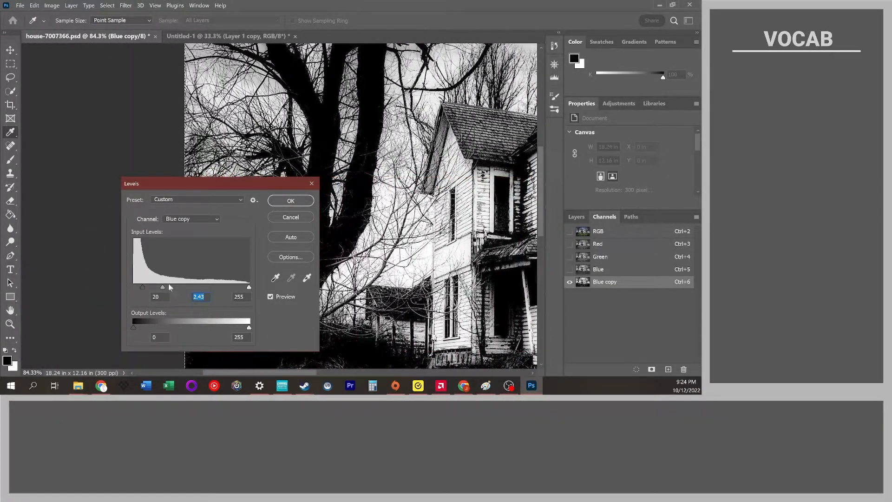
drag(143, 287, 155, 292)
drag(306, 373, 333, 370)
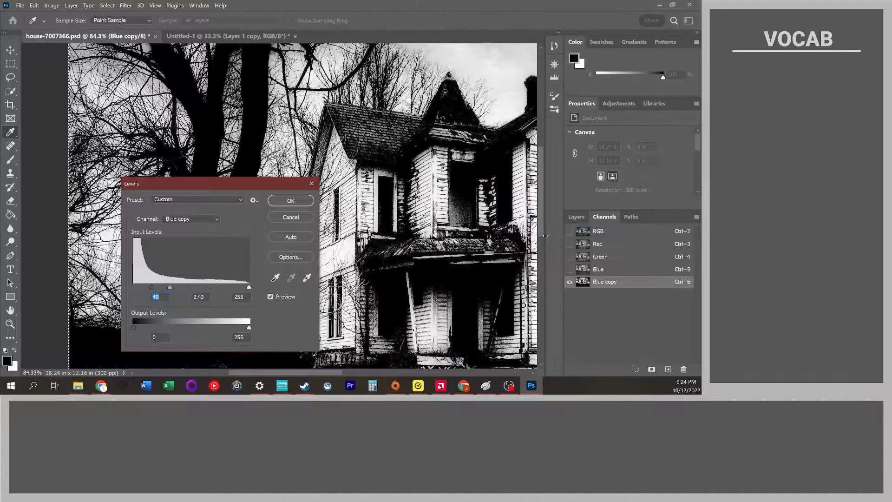
drag(541, 221, 497, 238)
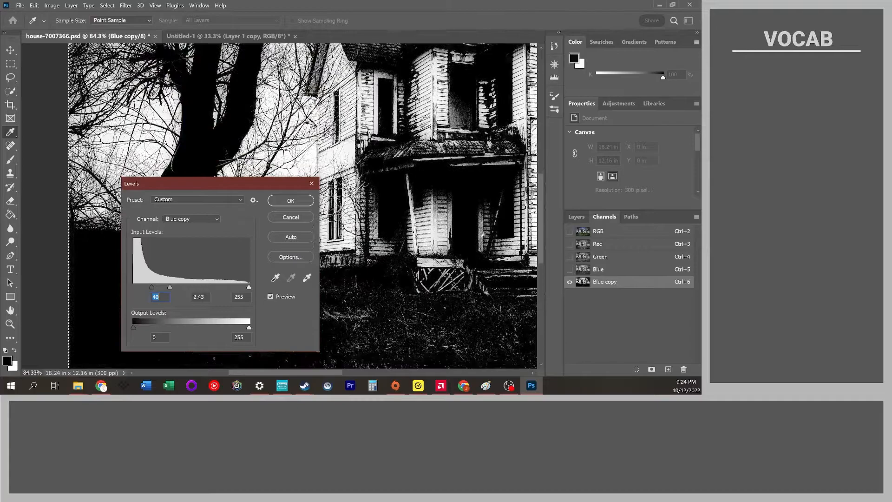
click(290, 201)
Pan across the adjusted Blue copy channel to examine the house, sky and branches.
scroll(307, 205, up, 5)
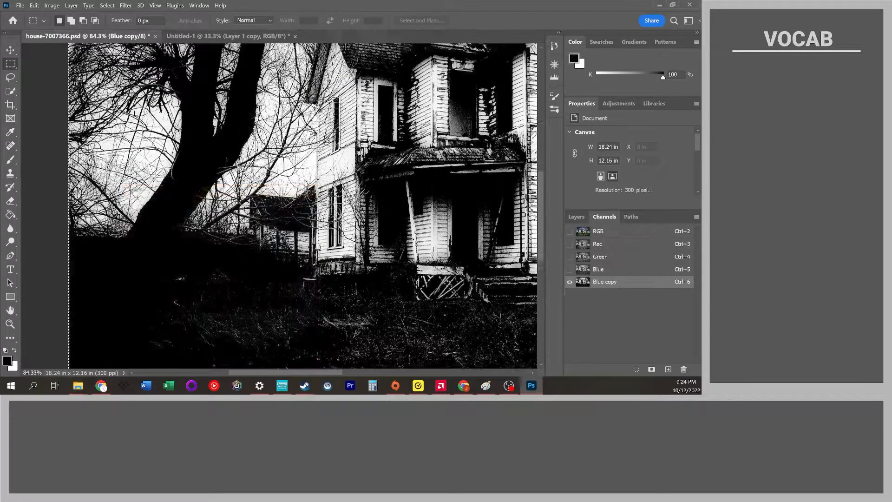
scroll(324, 204, up, 2)
scroll(324, 205, right, 8)
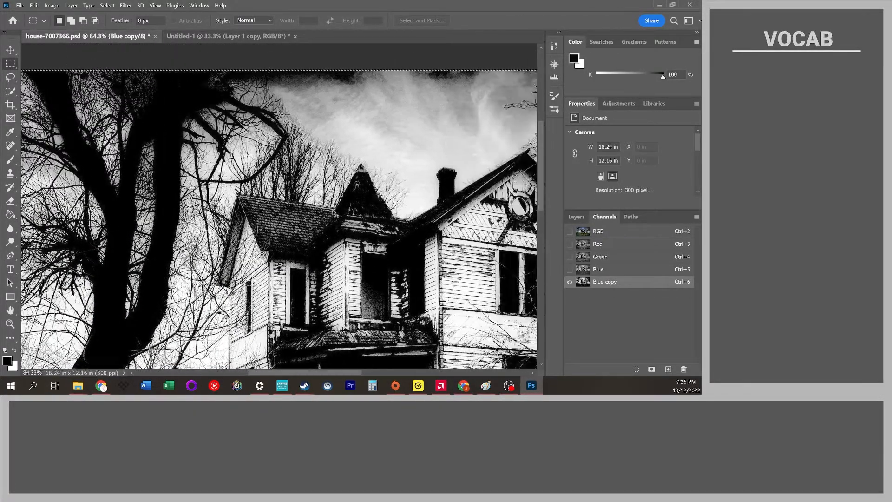
scroll(345, 224, right, 8)
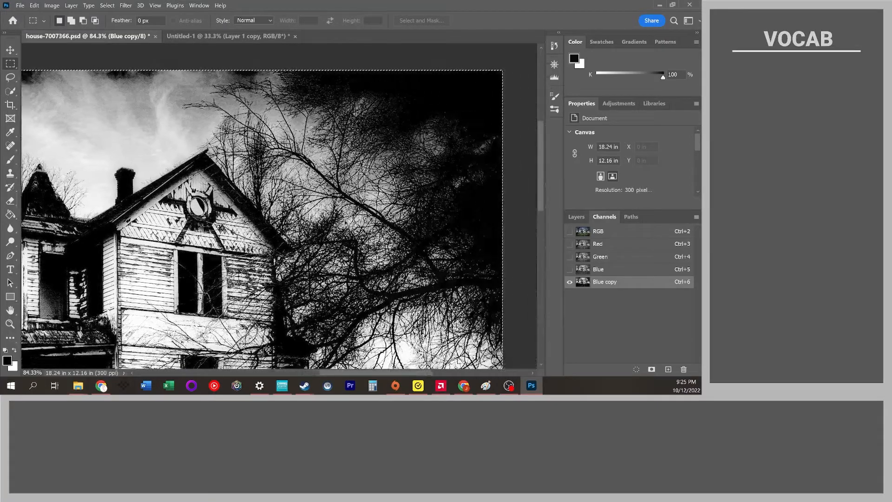
scroll(345, 224, down, 2)
scroll(346, 225, up, 3)
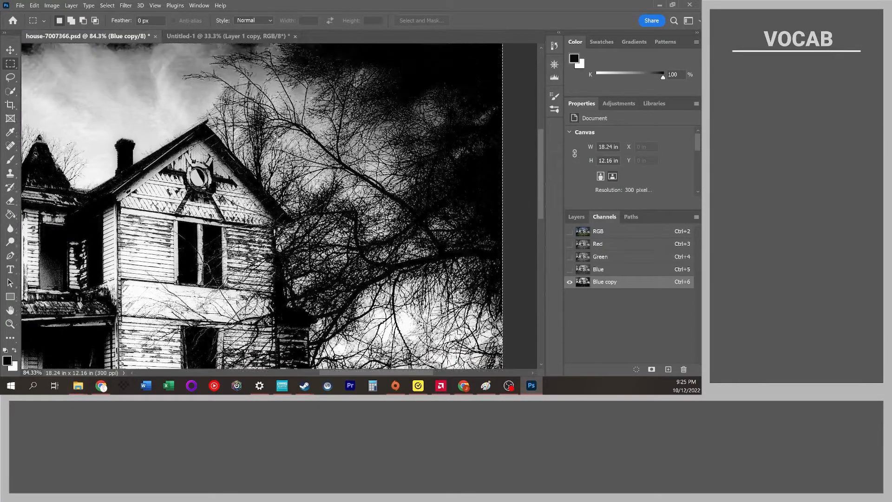
scroll(329, 134, left, 1)
scroll(329, 133, right, 2)
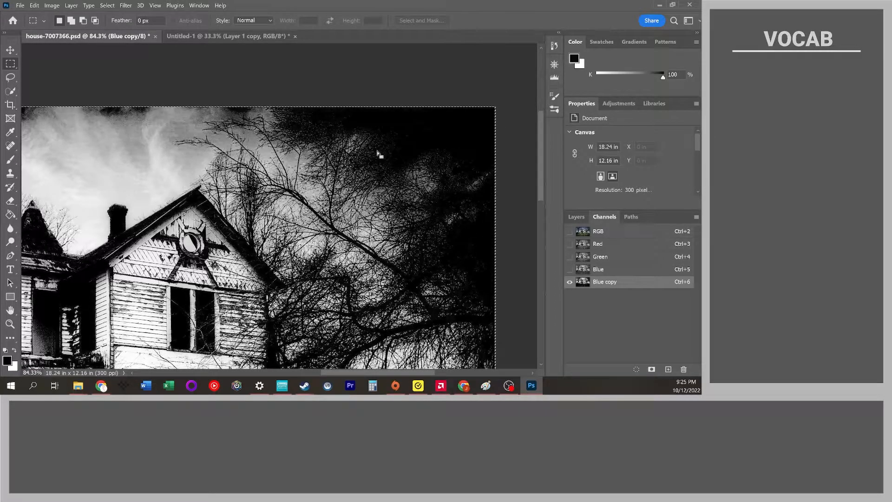
Duplicate the Blue channel and apply Brightness/Contrast to the new copy with brightness 118 and contrast 100.
click(617, 271)
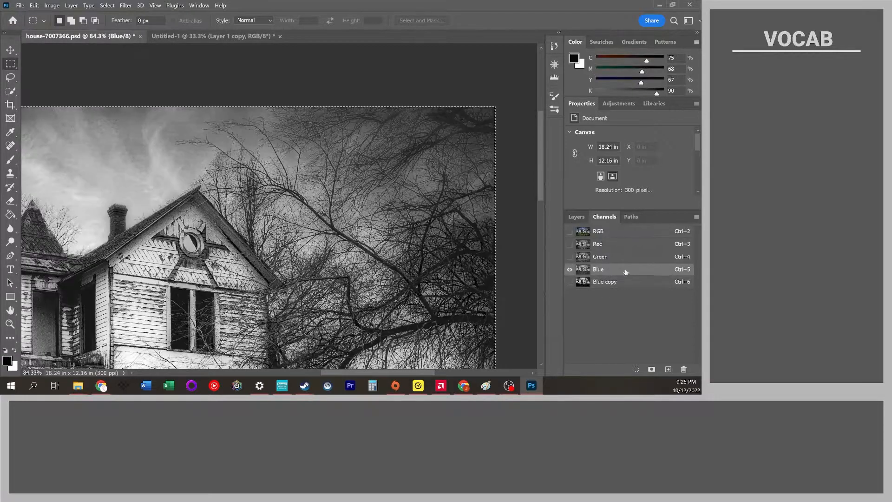
drag(605, 270, 669, 370)
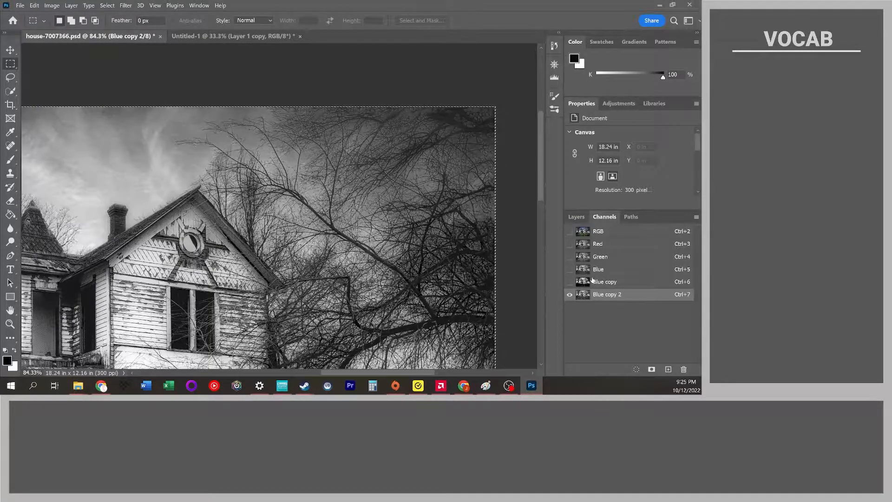
click(51, 5)
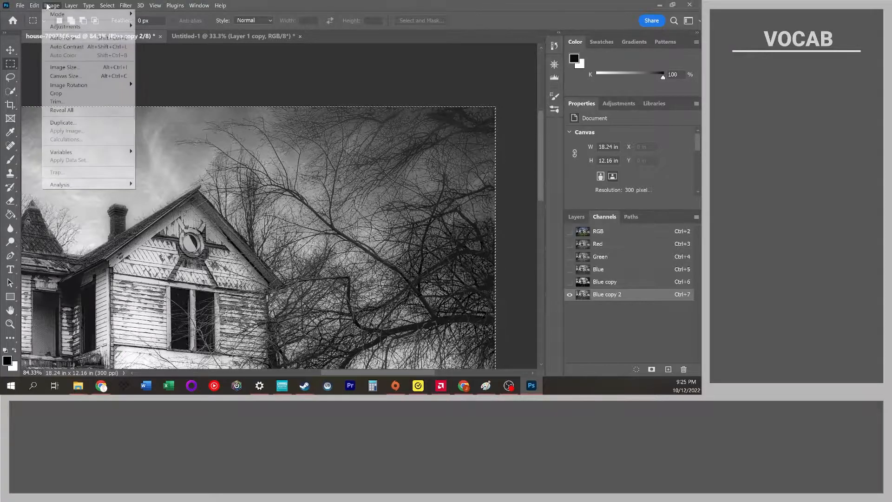
mouse_move(57, 15)
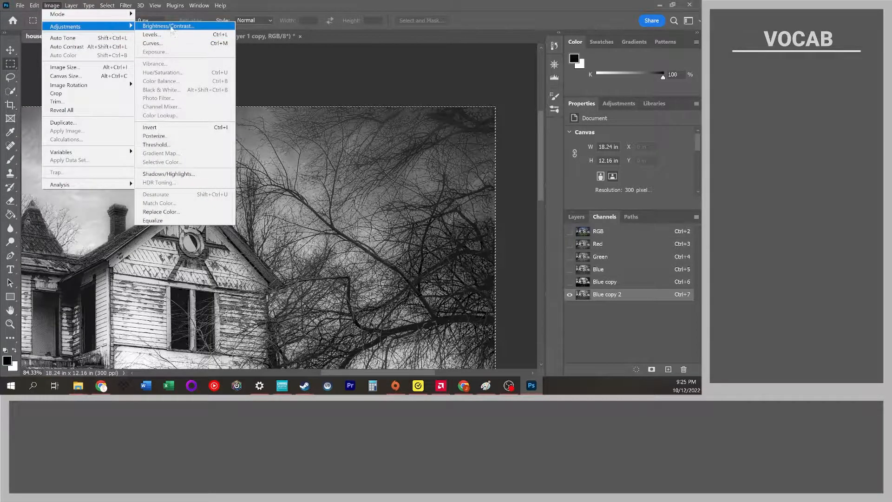
click(168, 26)
drag(321, 87, 531, 176)
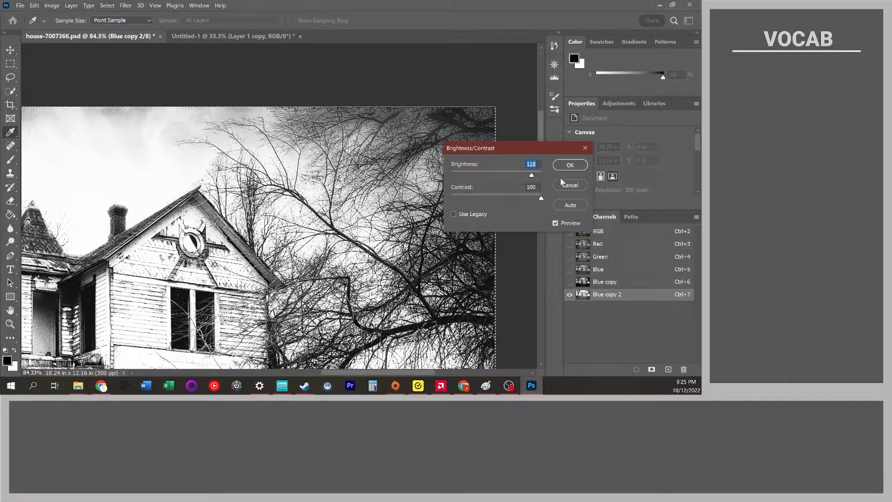
click(570, 165)
Apply Levels to the Blue copy 2 channel with black input 22 and a raised midtone.
drag(407, 373, 337, 374)
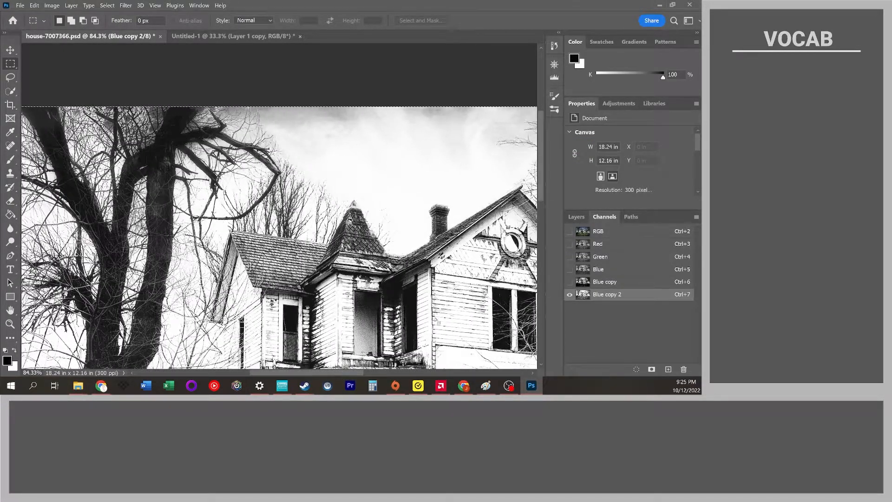
click(52, 5)
mouse_move(93, 26)
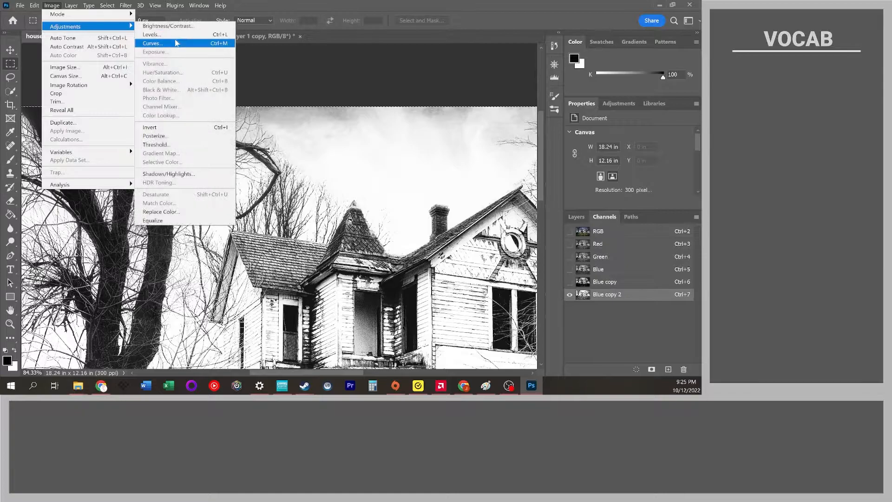
click(166, 35)
drag(156, 188, 313, 170)
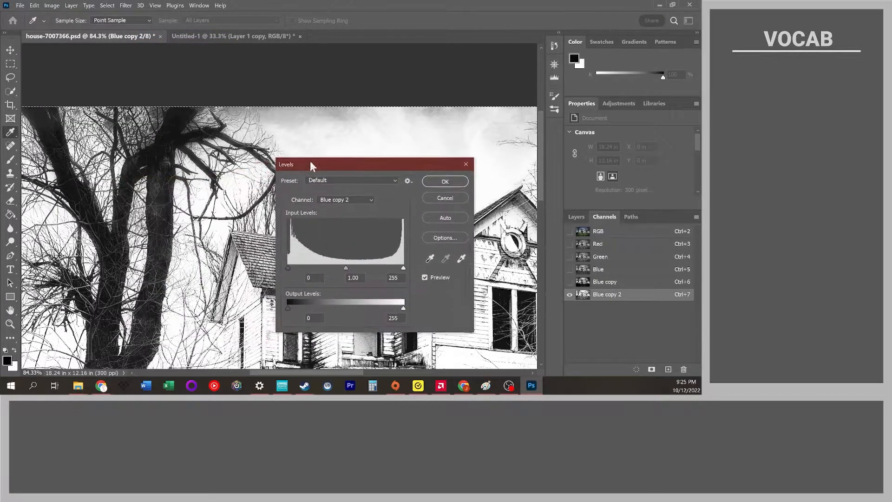
drag(349, 269, 317, 270)
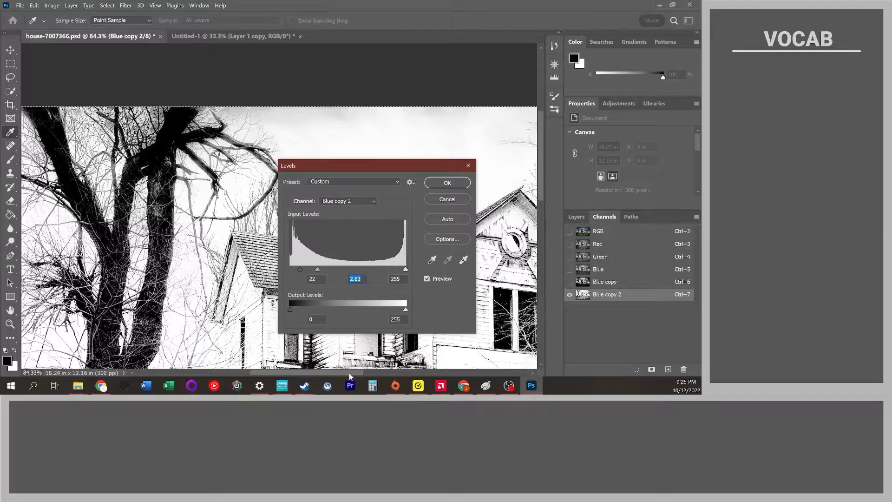
drag(349, 372, 442, 362)
drag(321, 269, 346, 270)
click(447, 183)
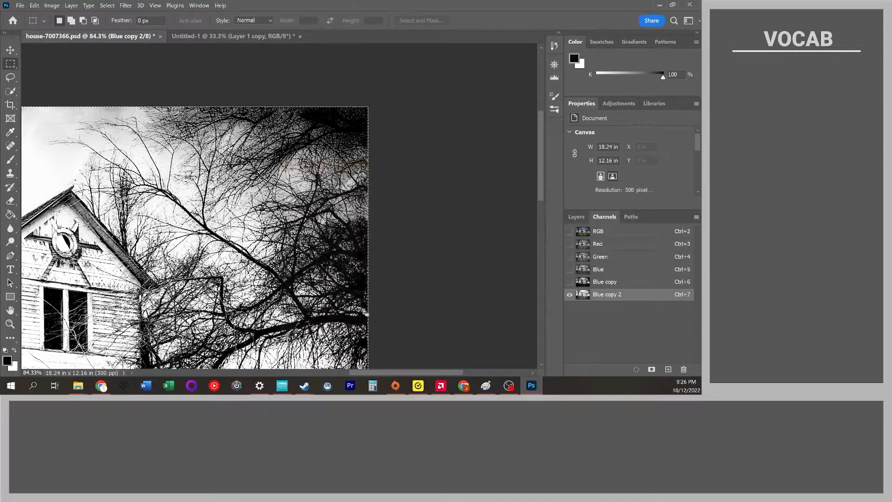
Try a Levels adjustment on the Blue copy 2 channel with midtone 1.99, then cancel it.
drag(366, 373, 270, 370)
scroll(363, 367, down, 5)
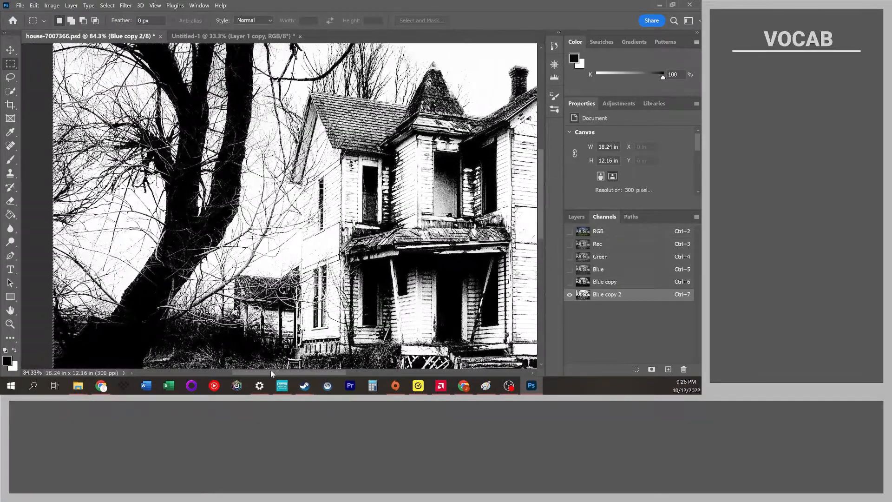
scroll(301, 257, up, 5)
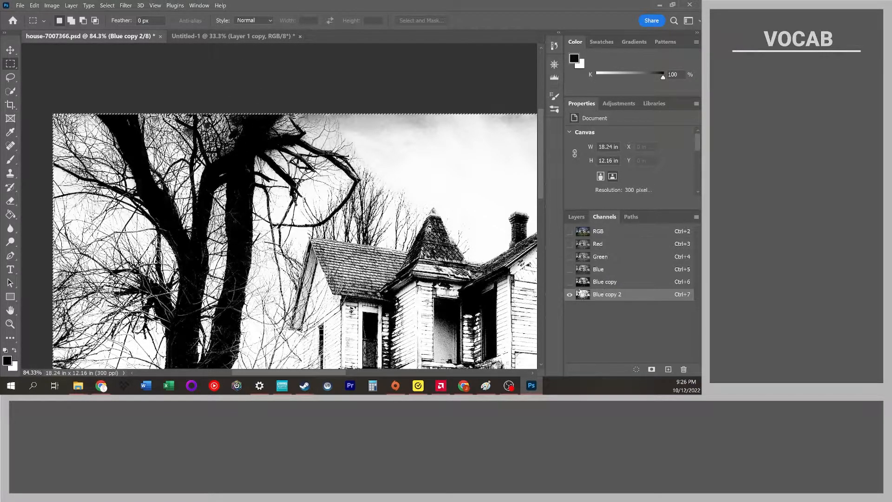
key(ctrl+l)
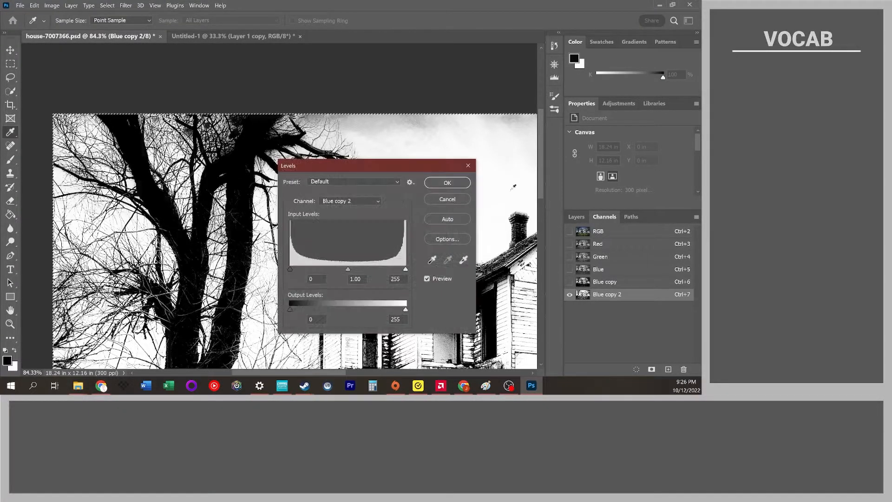
drag(341, 273, 306, 274)
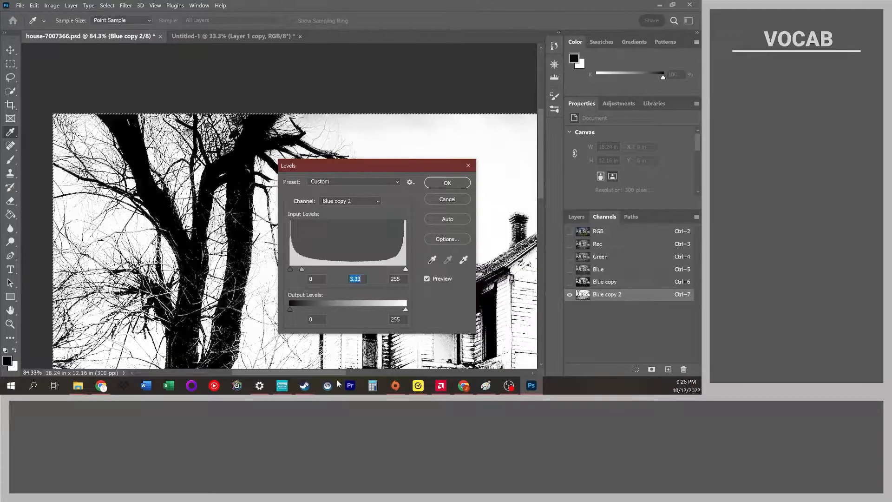
mouse_move(342, 374)
mouse_down()
mouse_move(469, 374)
mouse_move(337, 376)
mouse_up()
click(292, 272)
click(307, 277)
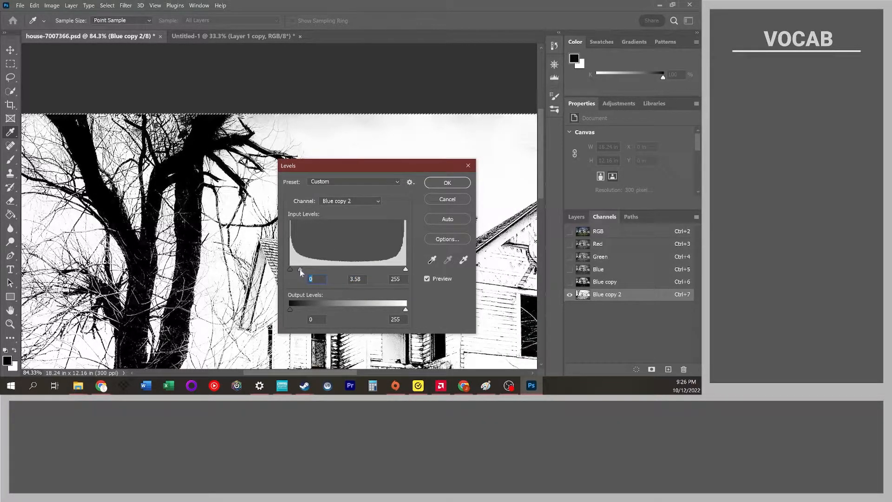
text(2)
key(Tab)
drag(300, 268, 319, 268)
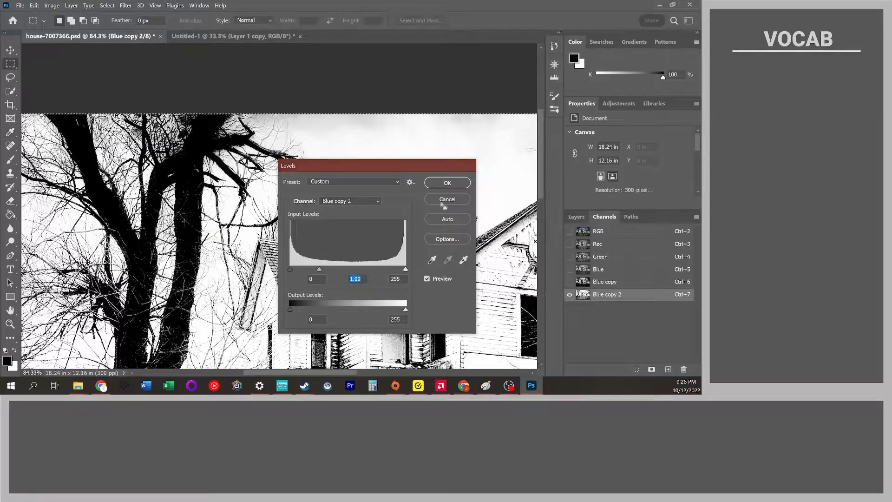
click(442, 203)
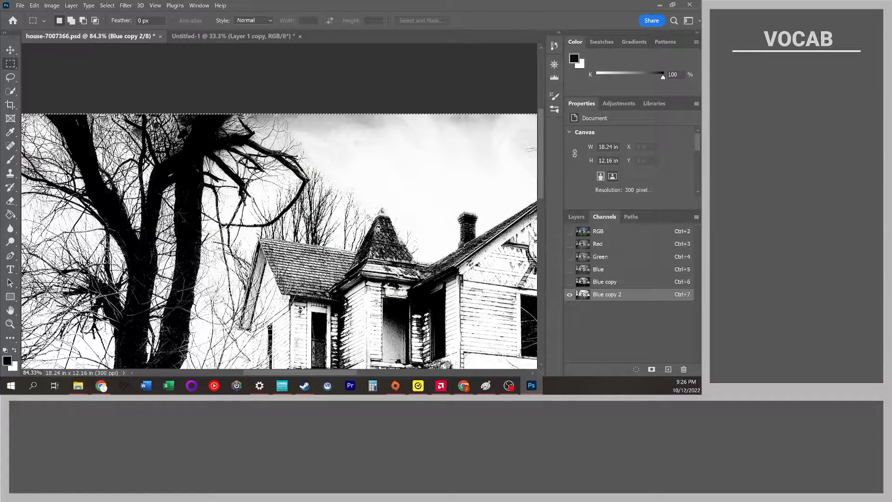
Switch to the Blue copy channel and zoom around it to examine the house, trees and sky.
scroll(345, 211, down, 5)
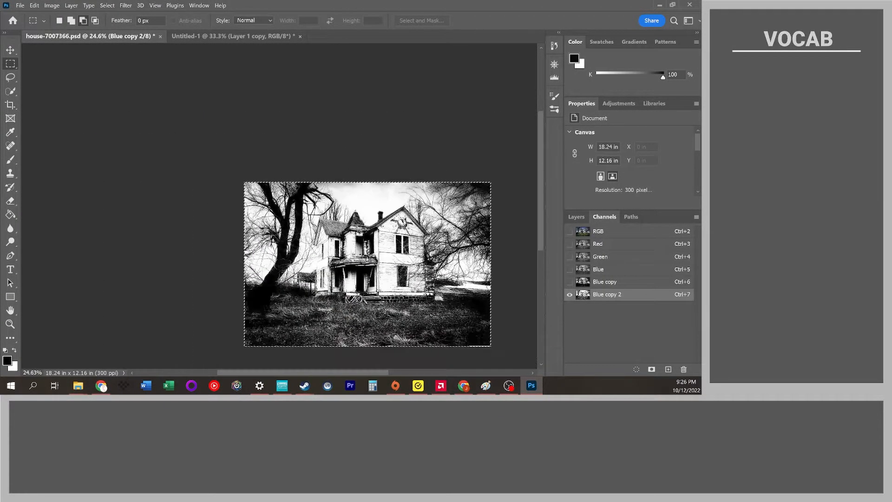
scroll(376, 247, up, 4)
scroll(376, 247, right, 1)
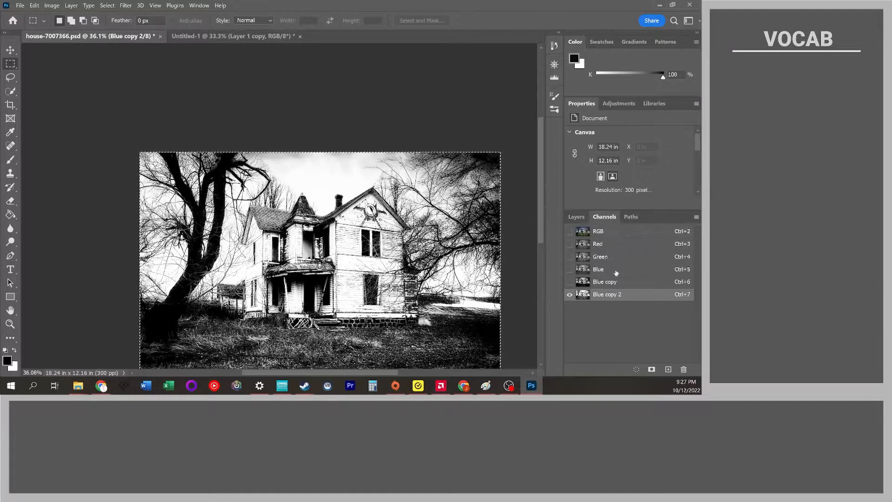
click(622, 283)
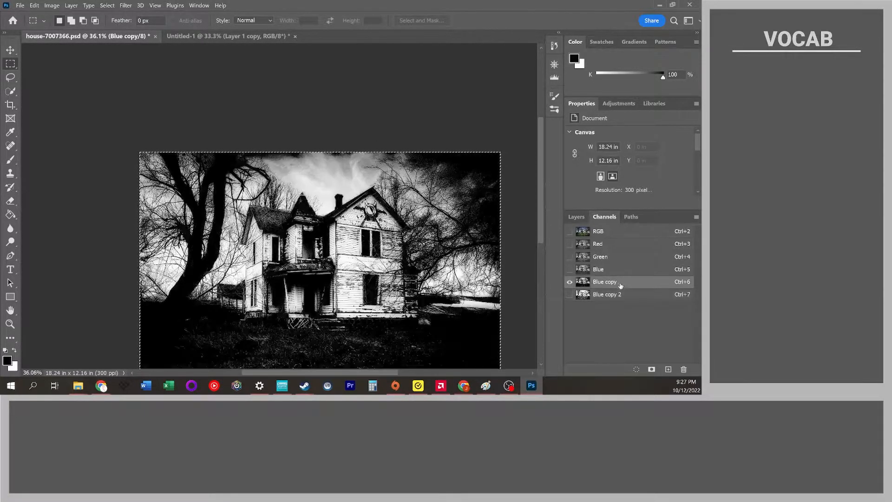
scroll(214, 306, up, 6)
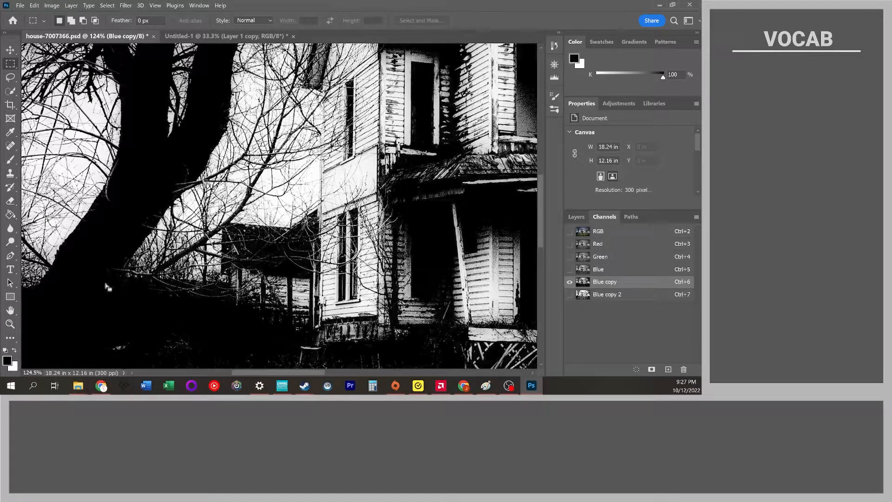
scroll(285, 198, up, 5)
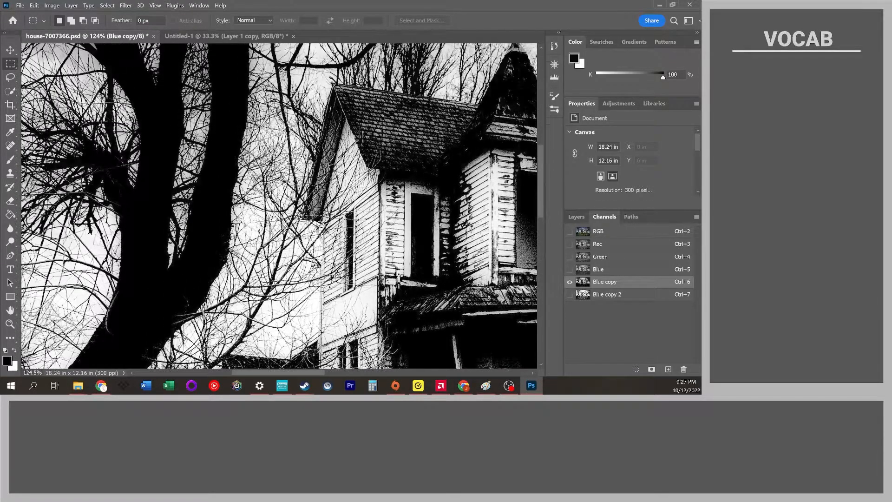
scroll(340, 230, down, 7)
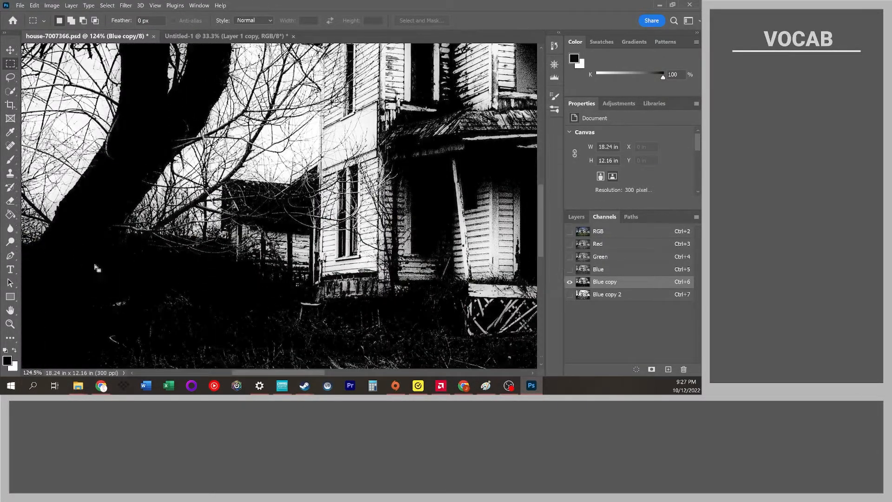
scroll(209, 269, down, 2)
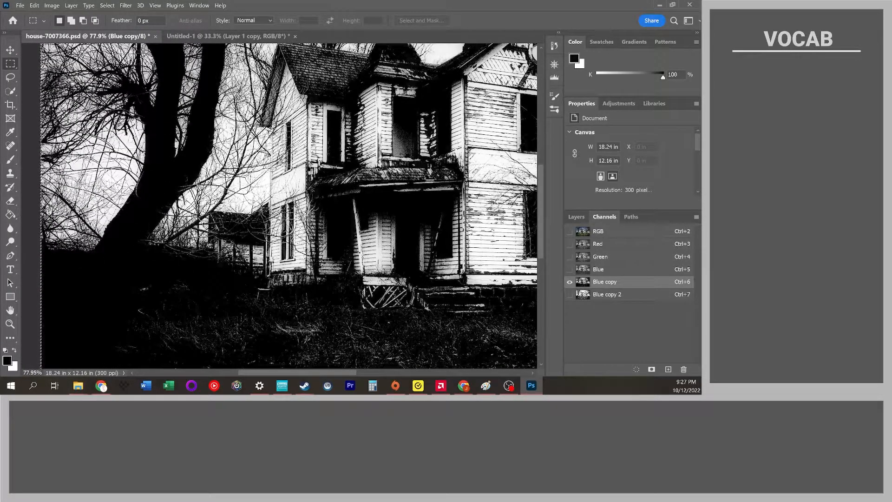
scroll(165, 172, up, 4)
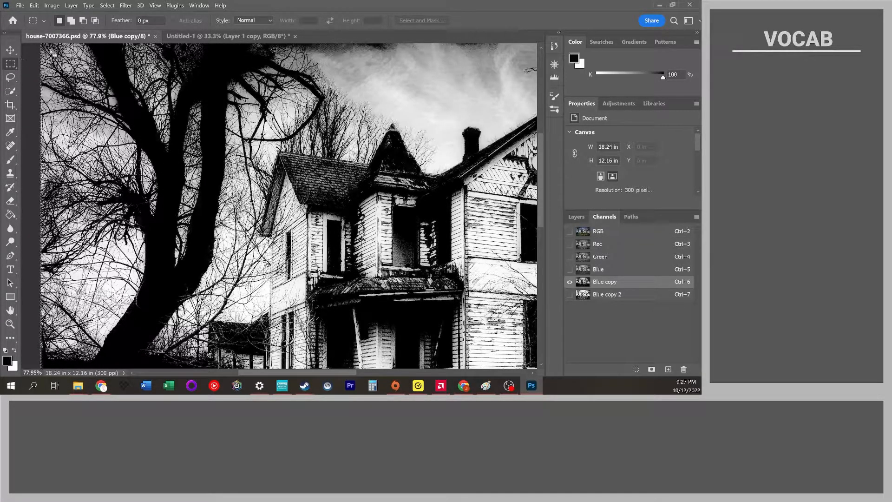
scroll(334, 195, down, 3)
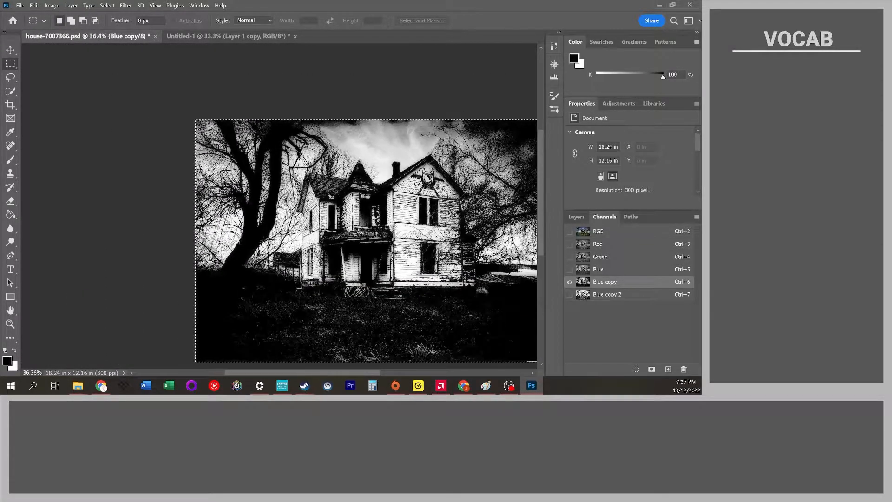
scroll(328, 192, right, 5)
scroll(325, 190, down, 2)
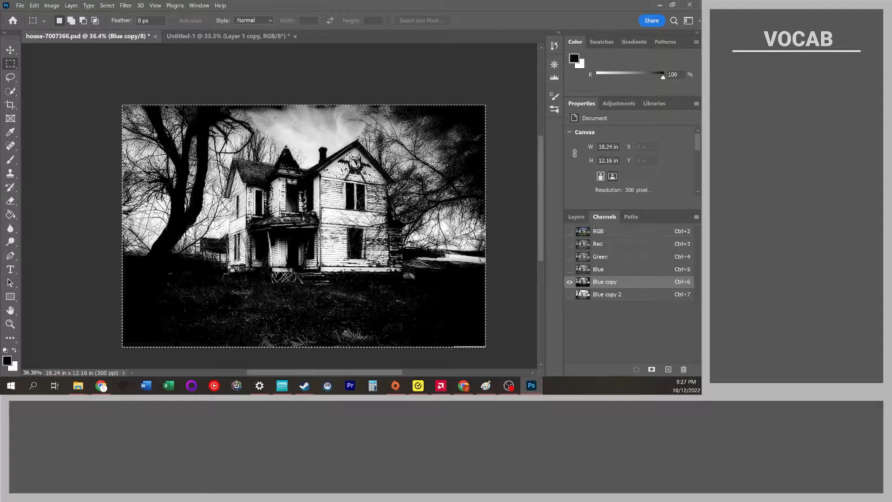
Paint over the house in black with a large Brush on the Blue copy channel.
click(12, 162)
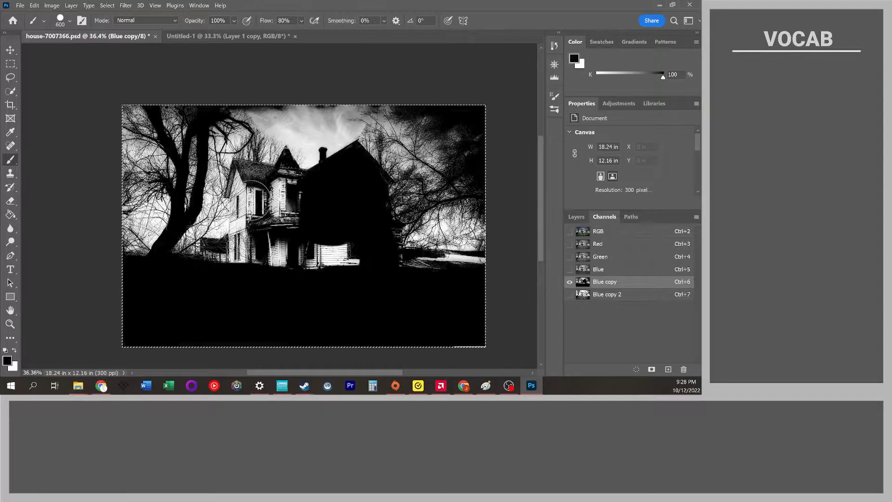
mouse_move(243, 265)
mouse_down()
mouse_move(264, 271)
mouse_move(265, 199)
mouse_move(293, 198)
mouse_move(287, 233)
mouse_move(343, 266)
mouse_up()
scroll(298, 201, up, 8)
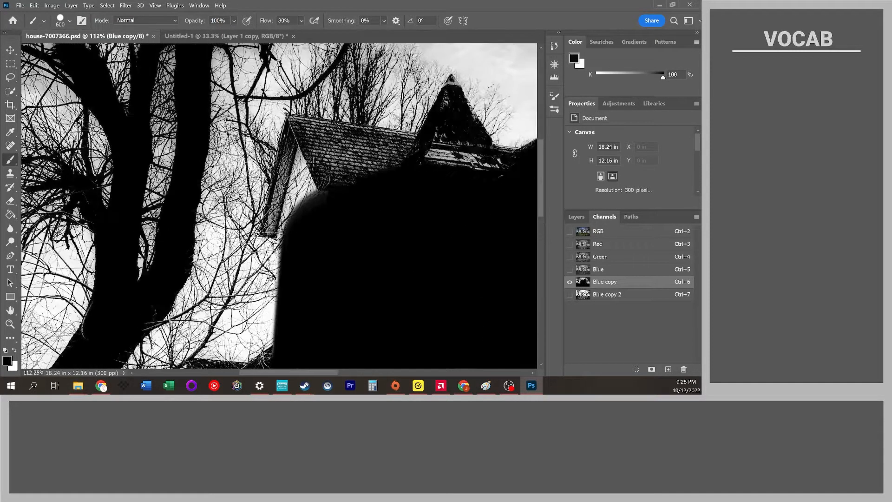
key(bracketleft)
key(bracketleft)
key(bracketleft)
key(bracketleft)
key(bracketleft)
key(bracketleft)
key(bracketleft)
key(bracketleft)
key(bracketleft)
mouse_move(288, 229)
mouse_down()
mouse_move(268, 227)
mouse_move(305, 218)
mouse_up()
drag(264, 23, 345, 30)
mouse_move(314, 195)
mouse_down()
mouse_move(279, 227)
mouse_move(274, 214)
mouse_up()
Shrink the brush and paint the house's left edge and tower peak black.
key(bracketleft)
key(bracketleft)
key(bracketleft)
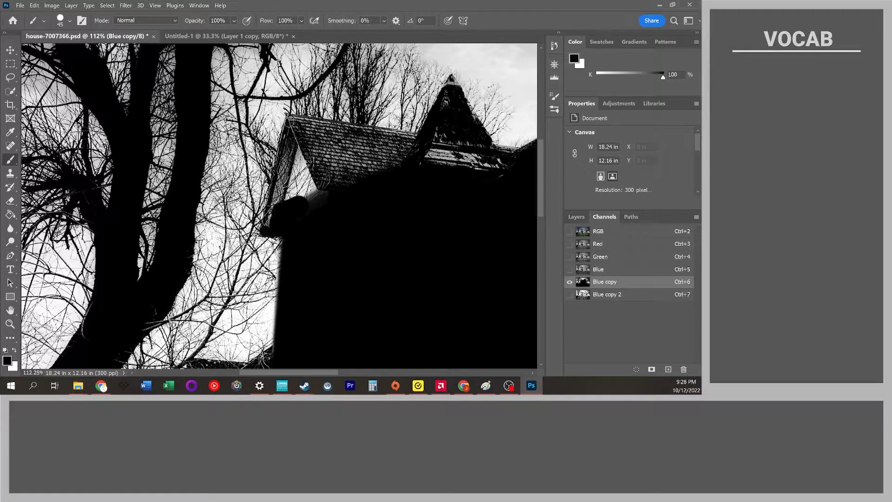
drag(267, 227, 292, 115)
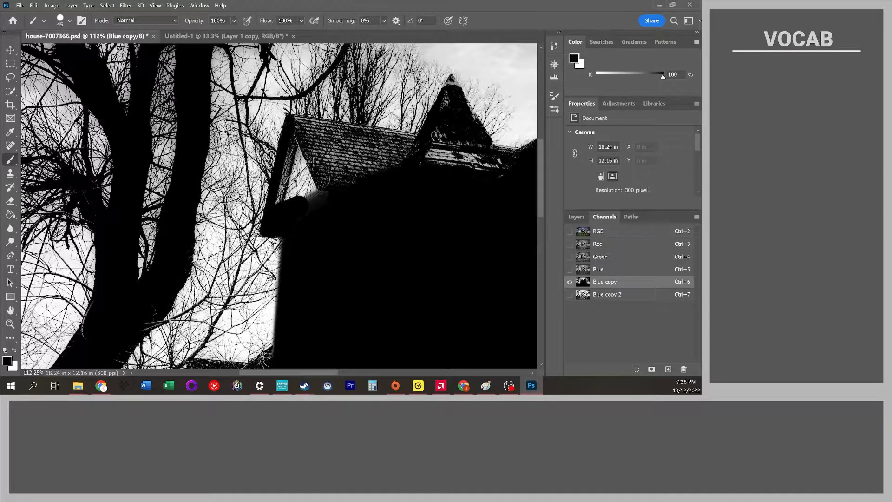
shift+click(419, 138)
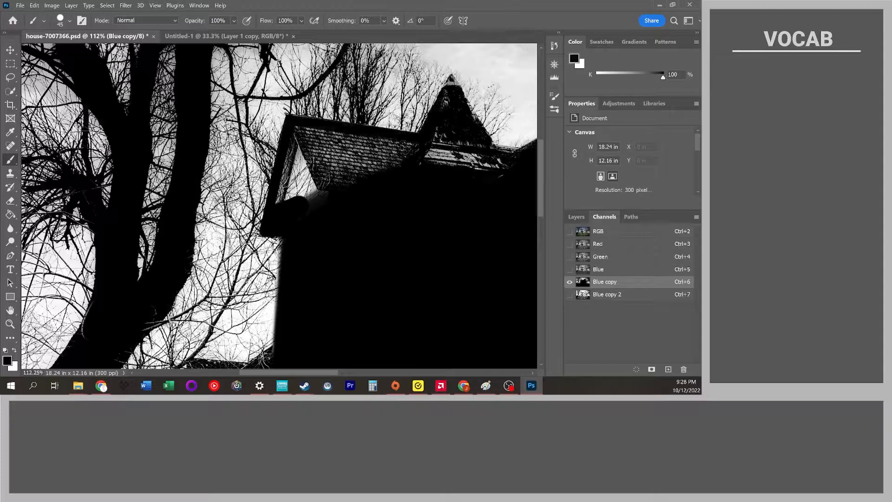
shift+click(451, 81)
key(ctrl+z)
shift+click(451, 81)
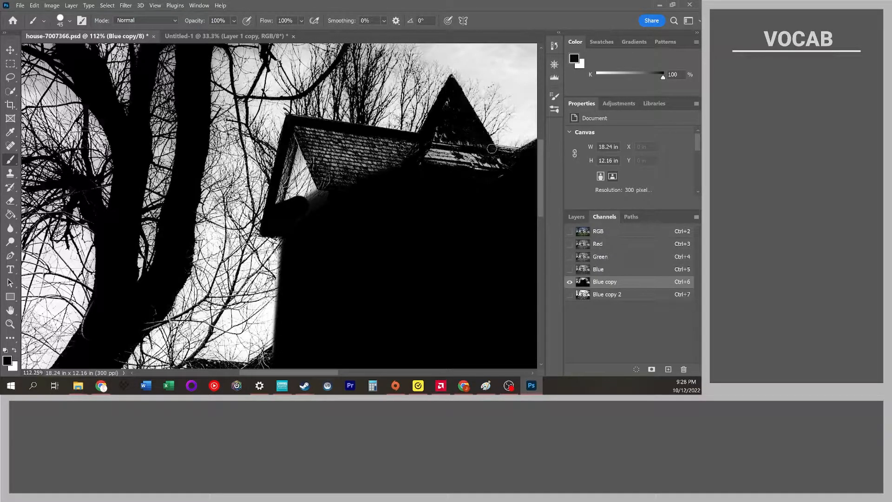
Enlarge the brush and paint the roofline, chimney area and right side of the house black.
scroll(468, 195, right, 5)
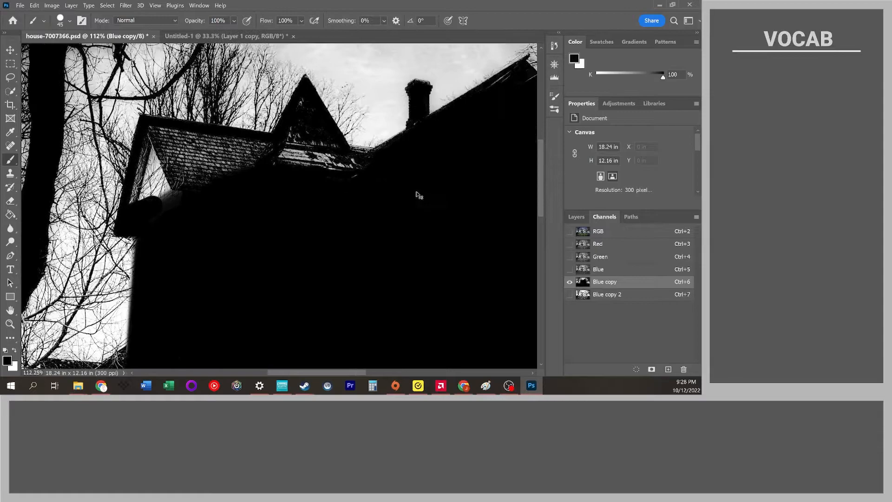
shift+click(373, 153)
shift+click(401, 136)
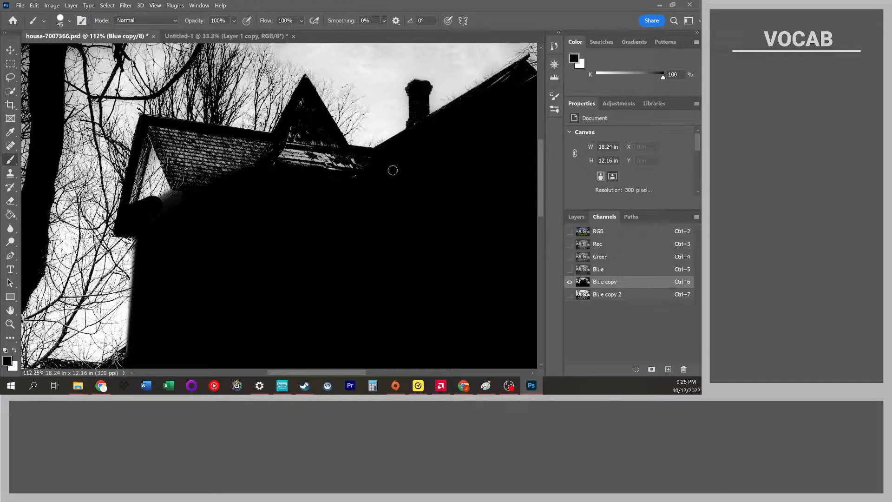
key(bracketright)
key(bracketright)
key(bracketright)
key(bracketright)
key(bracketright)
key(bracketright)
key(bracketright)
key(bracketright)
mouse_move(358, 173)
mouse_down()
mouse_move(247, 154)
mouse_move(141, 202)
mouse_move(151, 136)
mouse_move(281, 147)
mouse_move(198, 151)
mouse_move(170, 164)
mouse_move(182, 172)
mouse_move(309, 140)
mouse_move(296, 136)
mouse_move(301, 108)
mouse_move(348, 155)
mouse_up()
scroll(386, 167, right, 5)
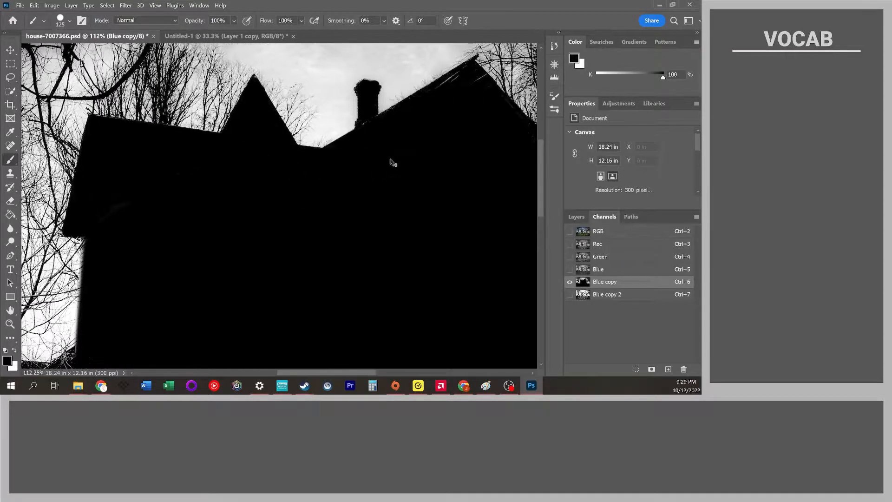
mouse_move(369, 94)
mouse_down()
mouse_move(372, 83)
mouse_move(396, 79)
mouse_move(418, 125)
mouse_move(462, 171)
mouse_move(486, 182)
mouse_up()
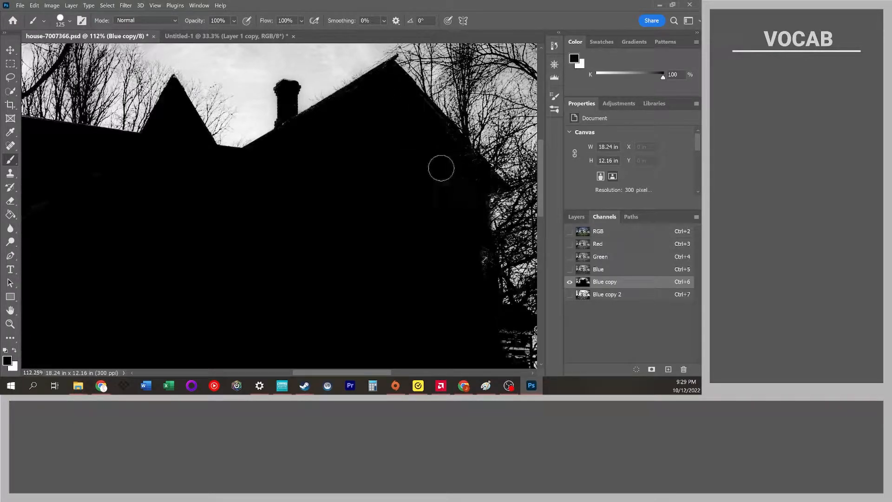
Paint the lower left annex of the house black, redoing one stroke.
scroll(408, 185, down, 3)
scroll(341, 186, down, 4)
scroll(342, 187, down, 3)
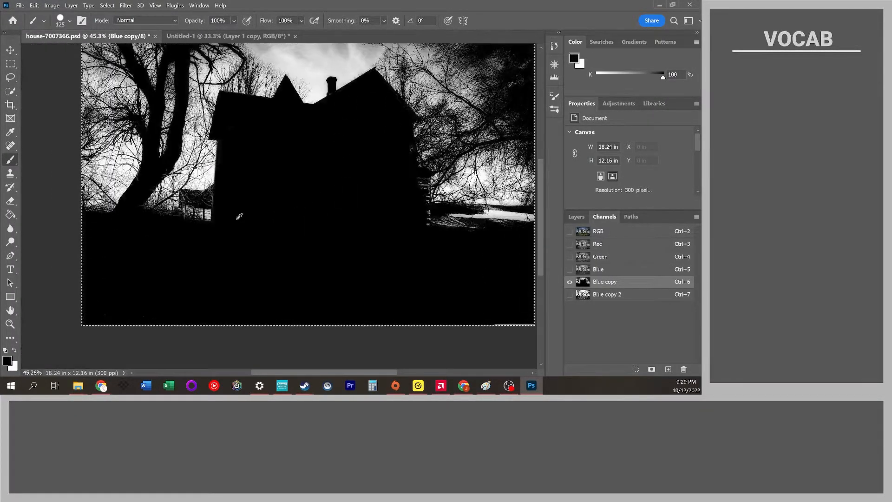
scroll(156, 228, up, 3)
mouse_move(266, 217)
mouse_down()
mouse_move(211, 201)
mouse_move(210, 171)
mouse_move(249, 169)
mouse_move(255, 160)
mouse_up()
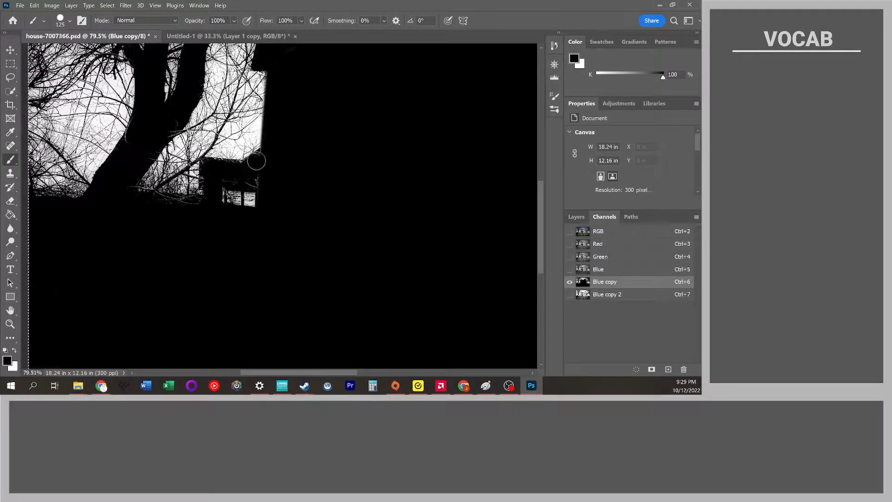
key(ctrl+z)
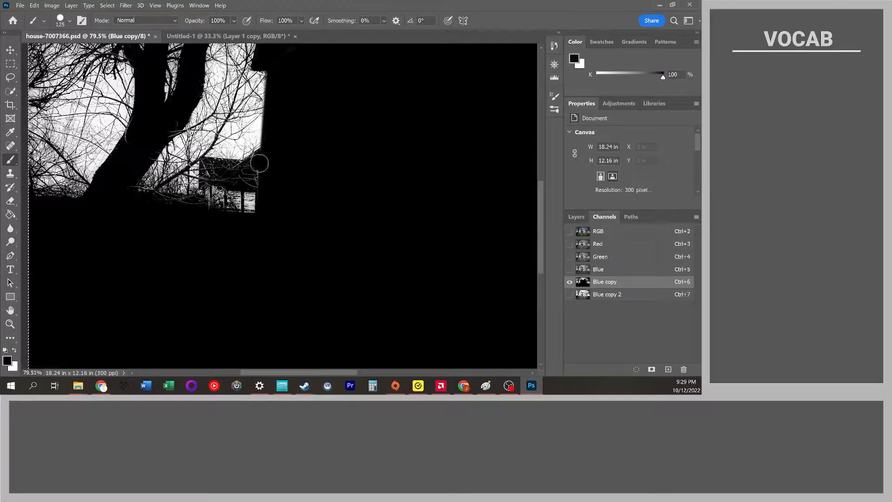
mouse_move(260, 161)
mouse_down()
mouse_move(254, 207)
mouse_move(223, 216)
mouse_move(208, 167)
mouse_move(248, 171)
mouse_move(221, 178)
mouse_move(248, 185)
mouse_move(230, 200)
mouse_move(288, 200)
mouse_move(250, 219)
mouse_move(232, 198)
mouse_move(211, 202)
mouse_move(213, 210)
mouse_move(143, 205)
mouse_move(184, 206)
mouse_up()
Paint the sky and tree area above the house black on the Blue copy channel.
scroll(265, 191, up, 5)
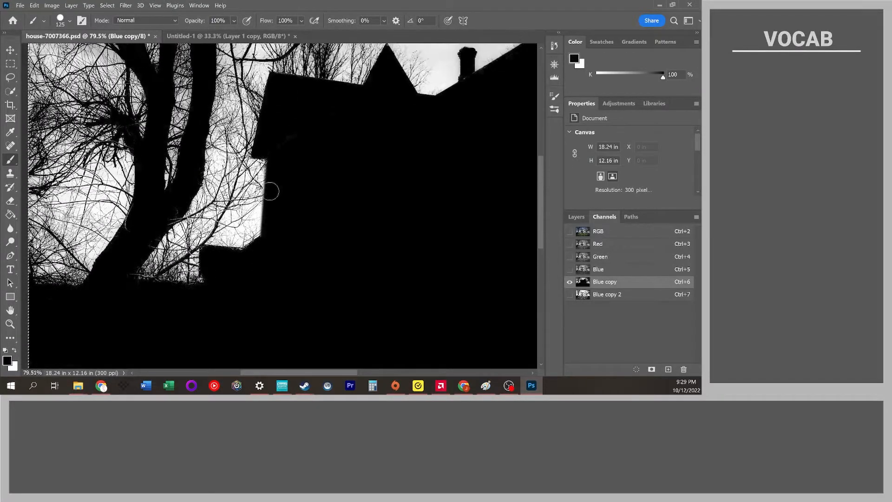
scroll(147, 136, down, 3)
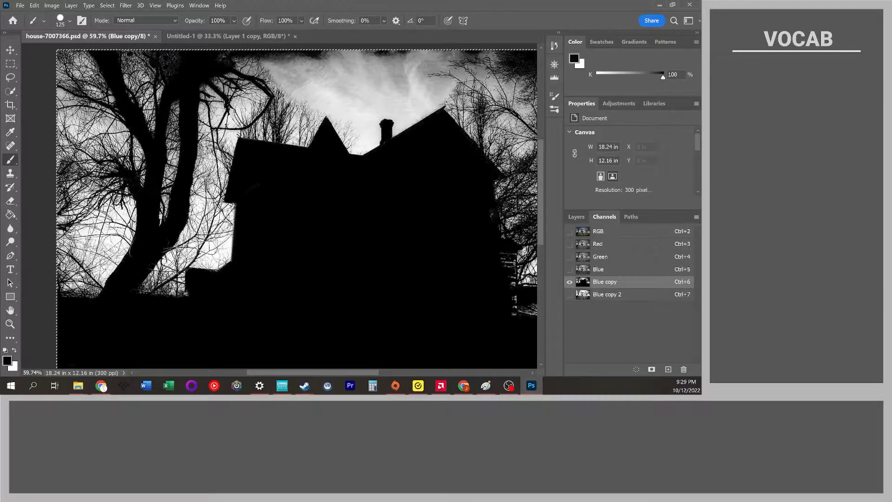
drag(156, 149, 122, 94)
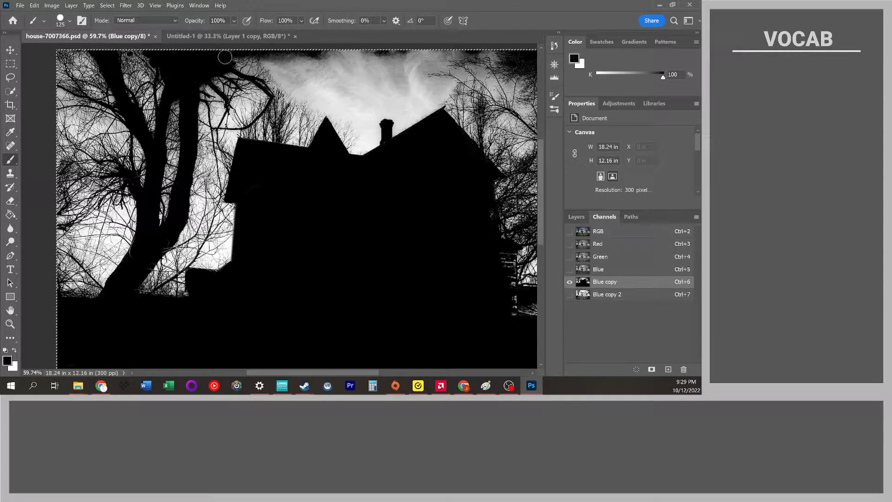
mouse_move(230, 70)
mouse_down()
mouse_move(258, 75)
mouse_move(277, 98)
mouse_move(255, 134)
mouse_move(261, 140)
mouse_move(274, 114)
mouse_move(283, 154)
mouse_move(292, 96)
mouse_move(307, 148)
mouse_move(327, 96)
mouse_move(292, 87)
mouse_move(272, 66)
mouse_move(355, 62)
mouse_move(331, 95)
mouse_move(374, 139)
mouse_up()
mouse_move(374, 138)
mouse_down()
mouse_move(334, 103)
mouse_move(378, 166)
mouse_move(389, 83)
mouse_move(412, 121)
mouse_up()
Enlarge the brush and paint the right side of the house and trees black.
key(bracketright)
key(bracketright)
key(bracketright)
key(bracketright)
key(bracketright)
key(bracketright)
key(bracketright)
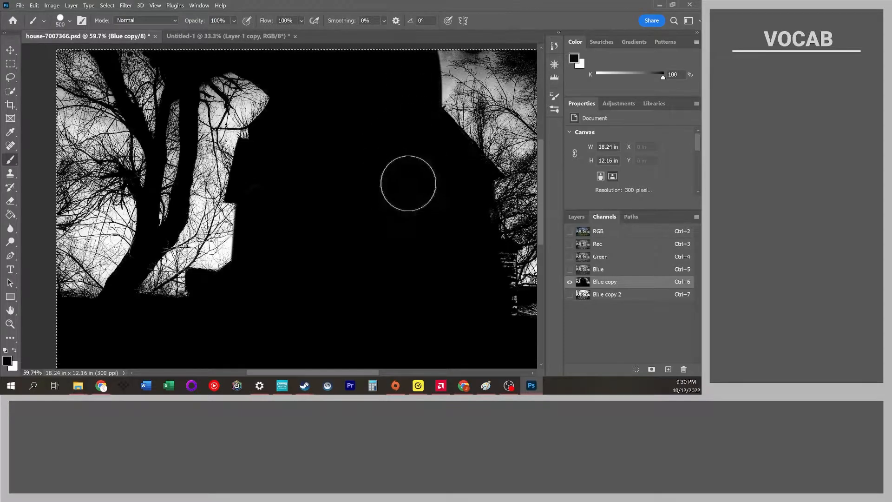
scroll(398, 172, right, 8)
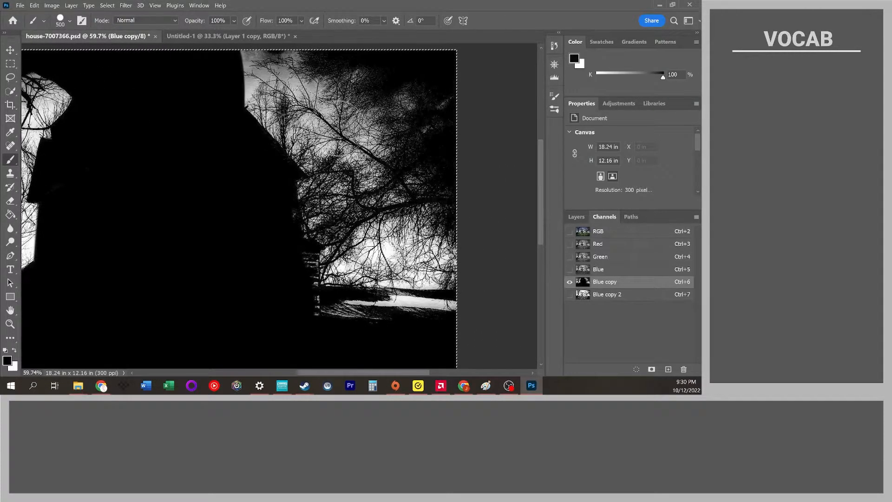
mouse_move(224, 108)
mouse_down()
mouse_move(214, 58)
mouse_move(493, 50)
mouse_move(310, 72)
mouse_move(320, 85)
mouse_move(266, 114)
mouse_move(355, 138)
mouse_move(429, 176)
mouse_move(270, 210)
mouse_move(510, 248)
mouse_move(294, 286)
mouse_move(500, 317)
mouse_move(330, 288)
mouse_up()
scroll(329, 287, left, 11)
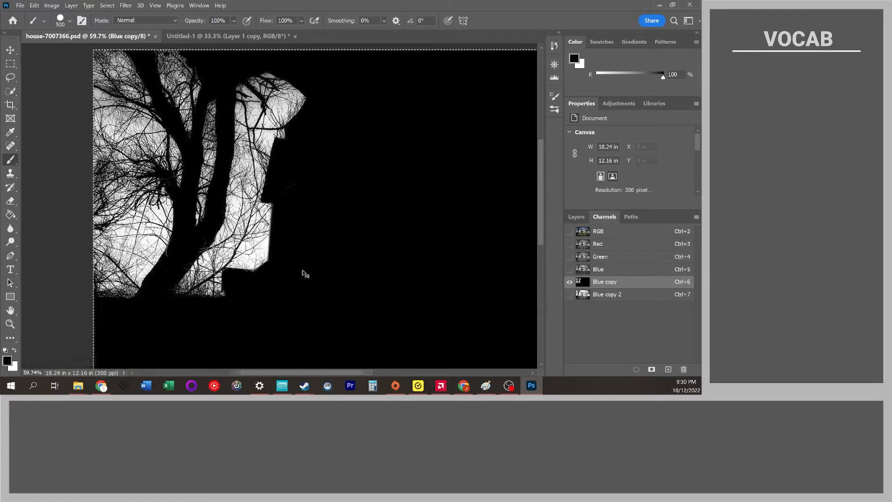
Apply Levels to the Blue copy channel with input levels 52, 9.99 and 54.
scroll(233, 171, up, 2)
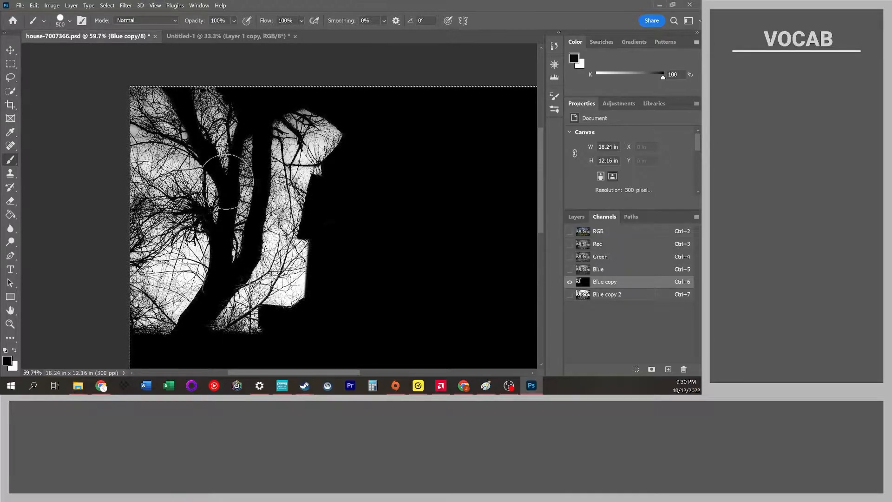
scroll(234, 171, right, 2)
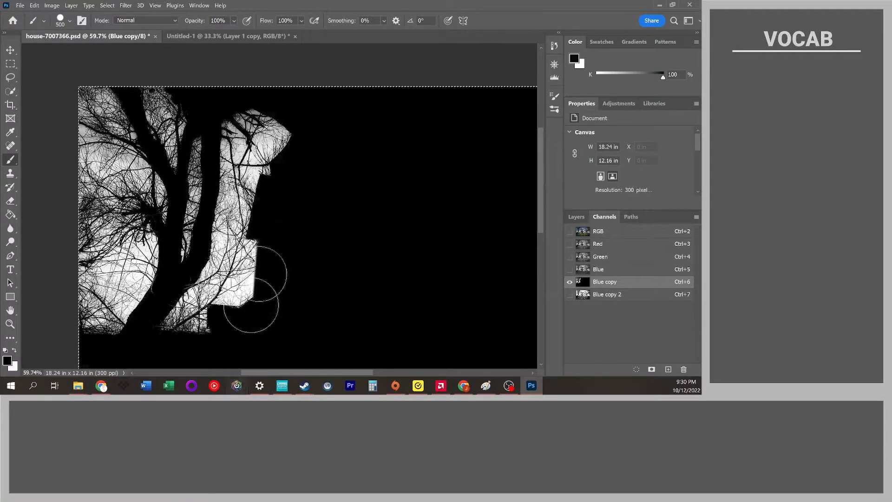
scroll(274, 214, down, 3)
scroll(273, 214, up, 4)
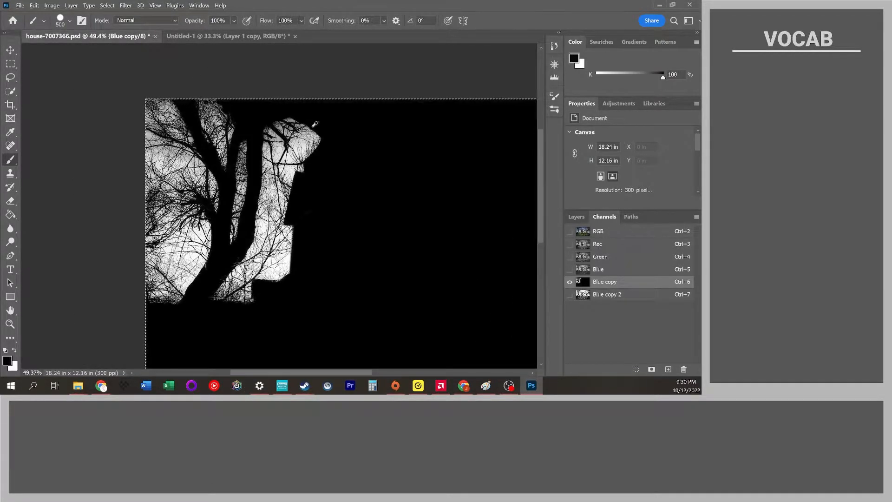
scroll(254, 130, down, 3)
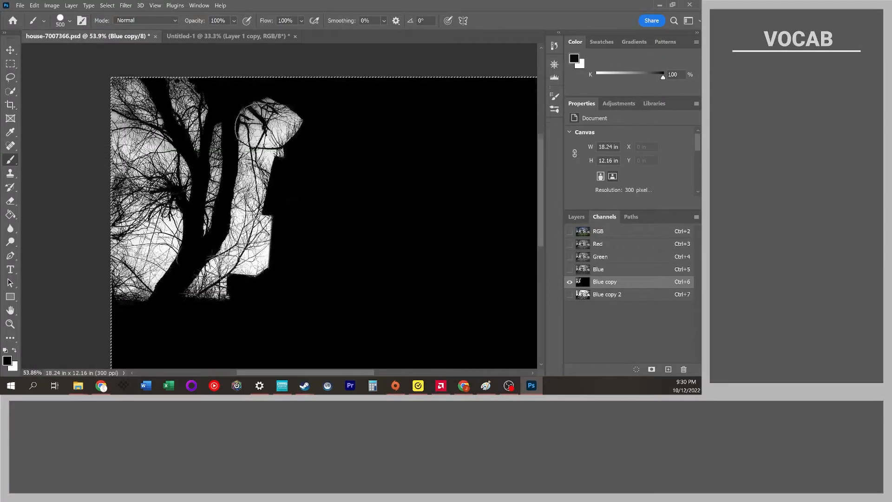
scroll(255, 123, up, 2)
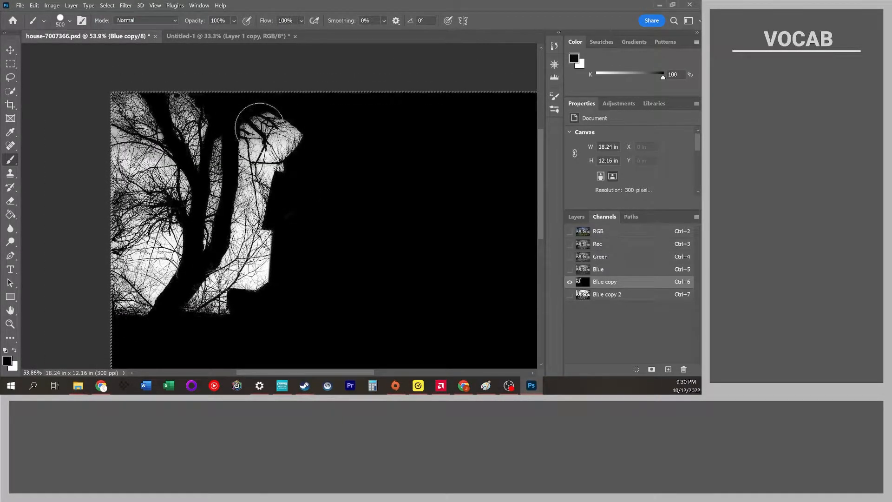
click(58, 5)
mouse_move(93, 27)
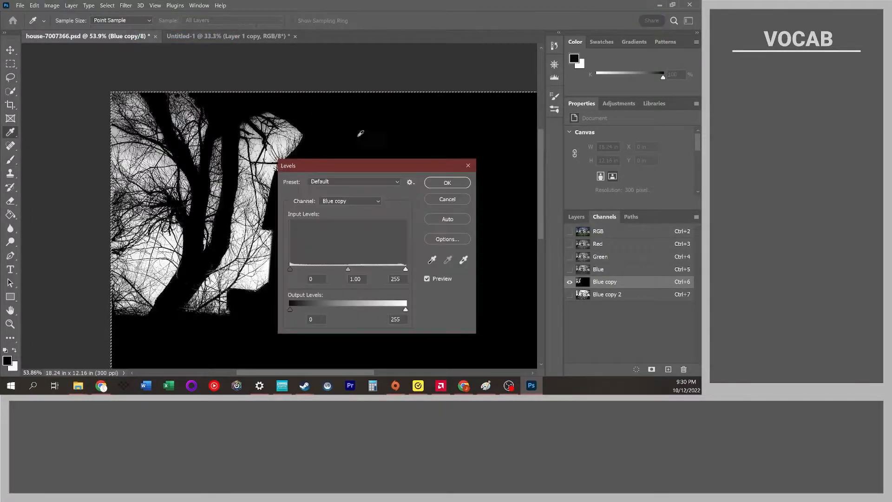
drag(348, 270, 304, 271)
drag(406, 269, 335, 272)
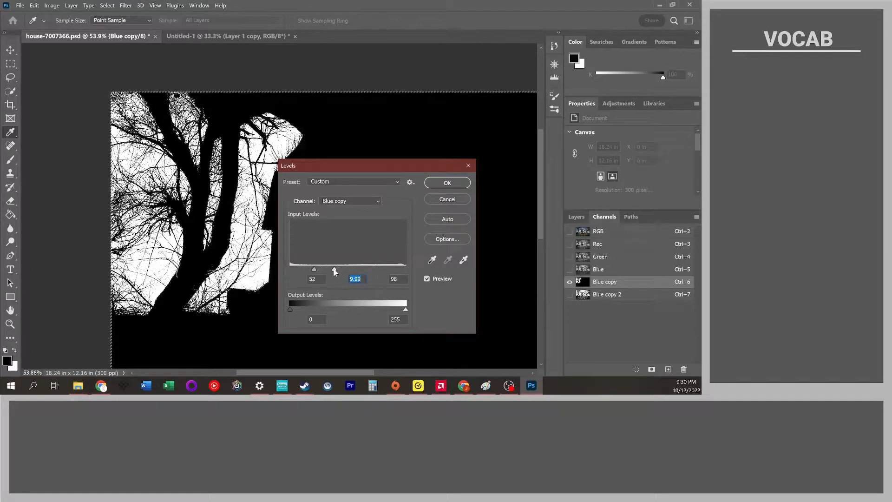
click(438, 184)
Rename the Blue copy channel to LeftTree.
scroll(296, 240, down, 9)
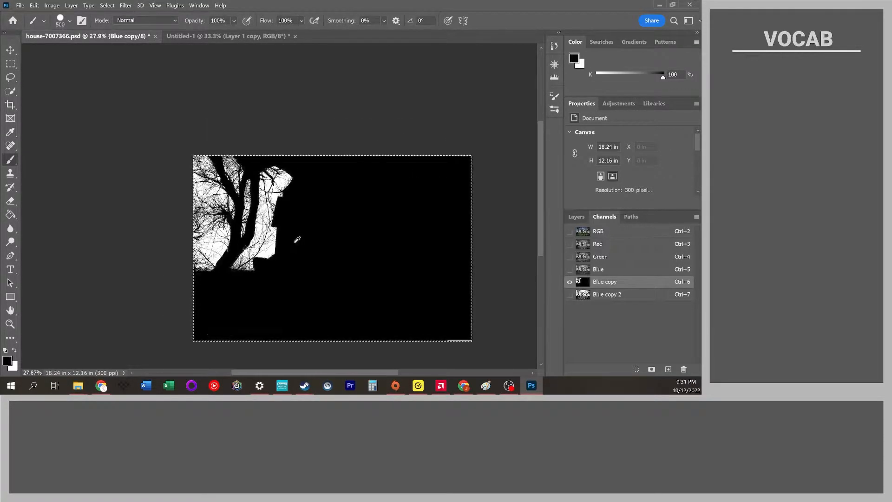
scroll(274, 238, up, 5)
scroll(275, 204, up, 3)
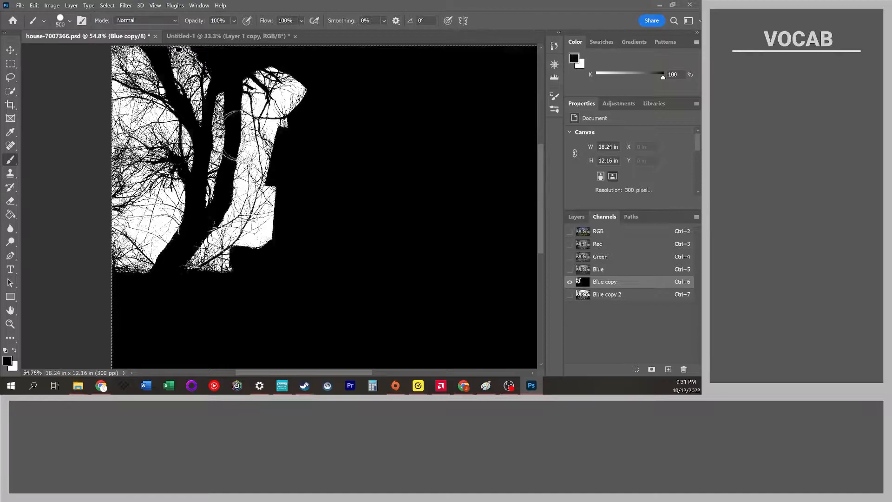
double_click(606, 282)
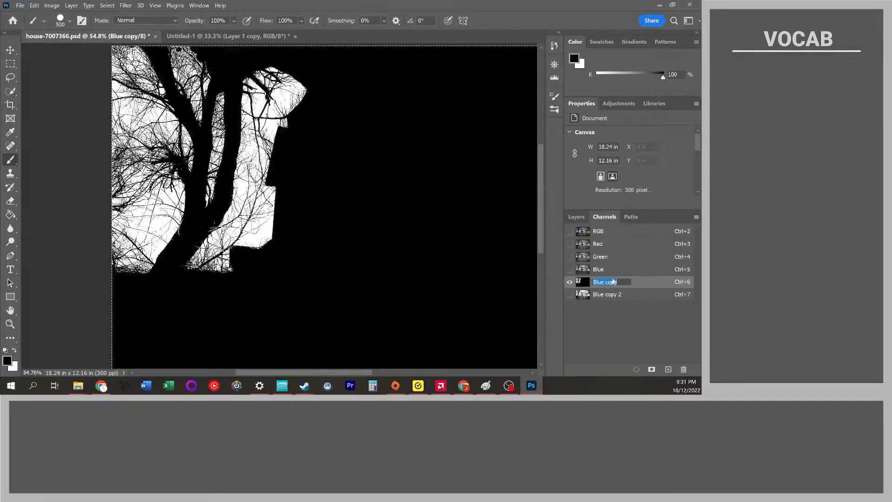
text(LeftT)
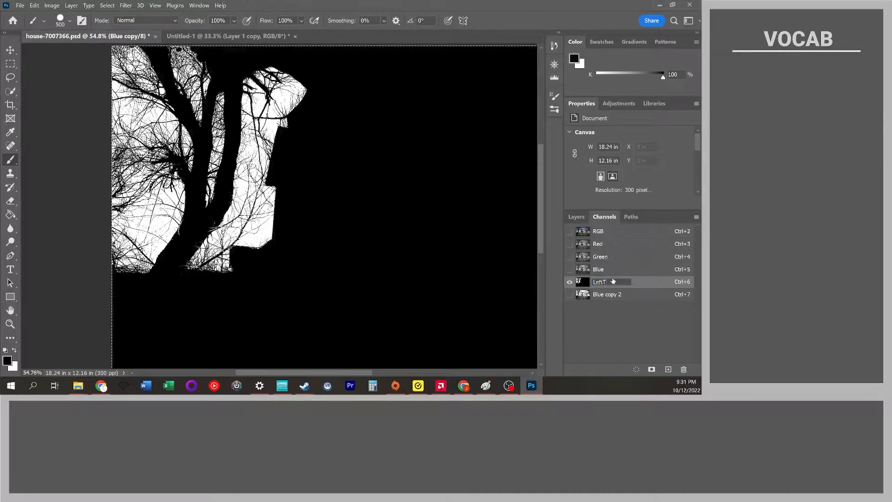
text(ree)
key(Return)
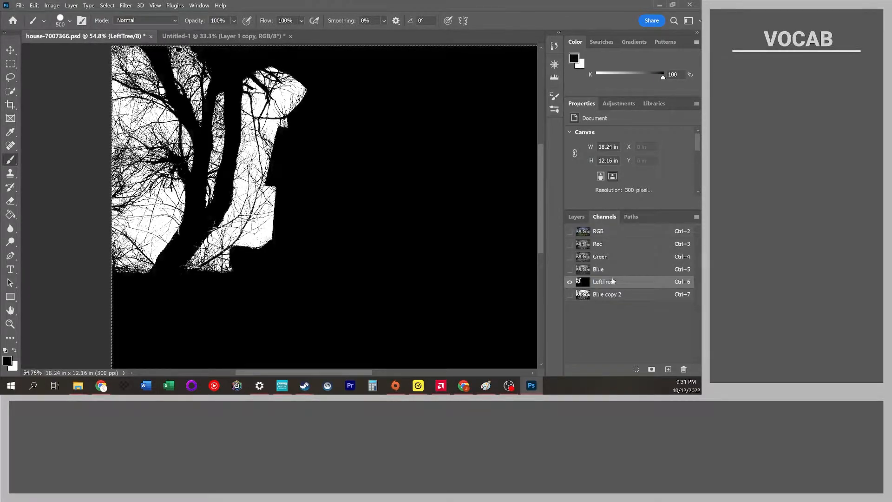
Switch back and forth between the LeftTree and Blue copy 2 channels to compare them.
click(608, 295)
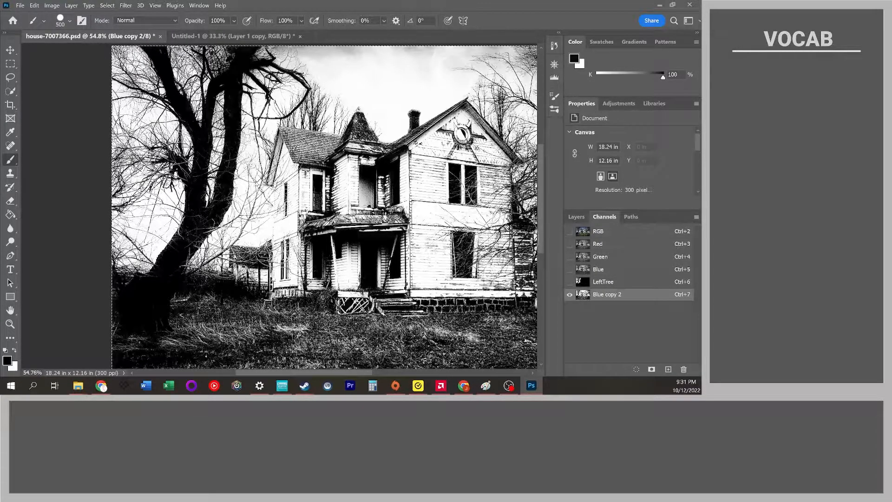
click(610, 284)
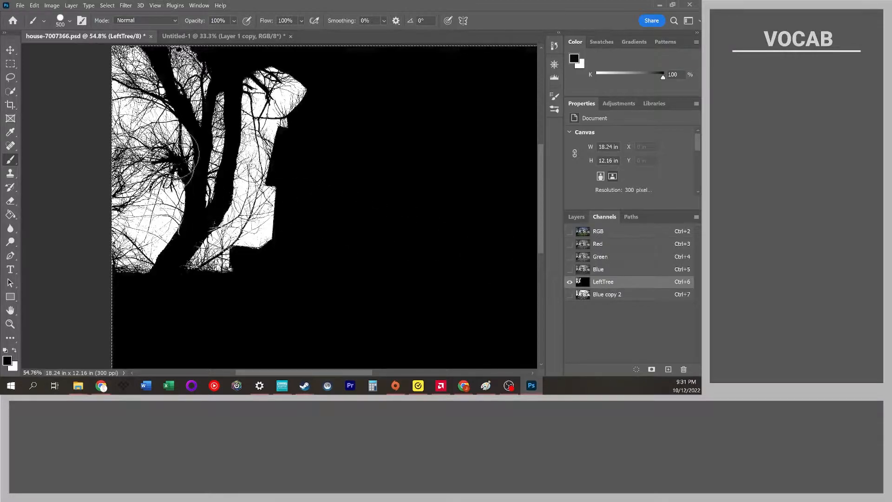
click(612, 296)
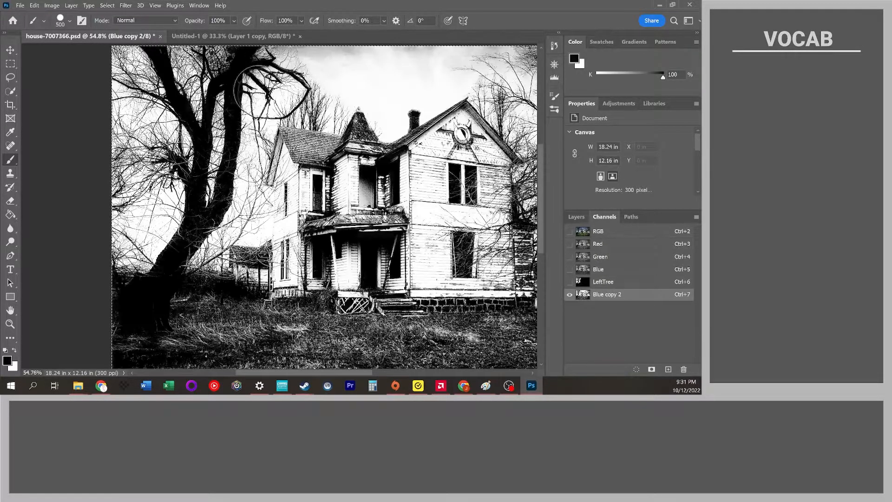
click(626, 285)
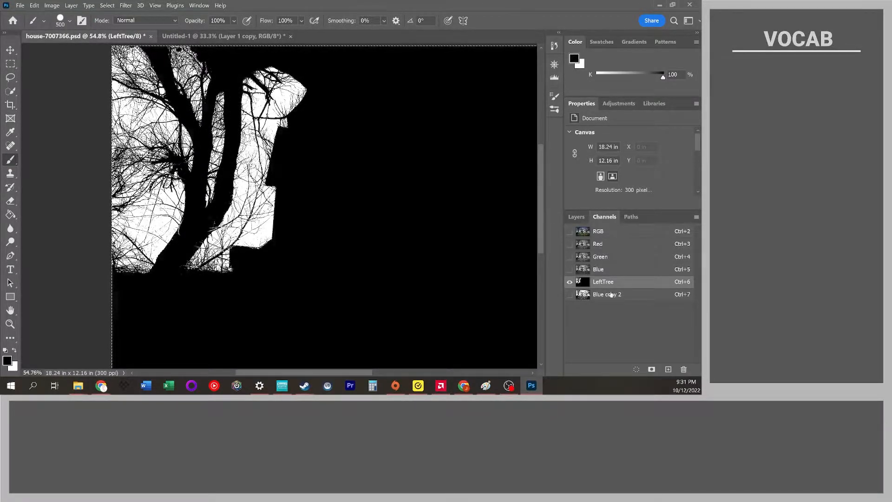
click(611, 294)
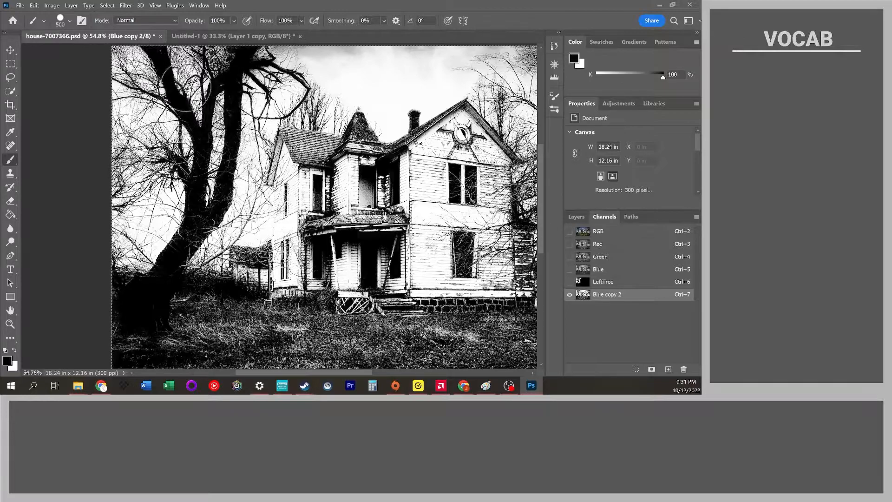
Paint the large tree on the left of Blue copy 2 solid black.
click(182, 73)
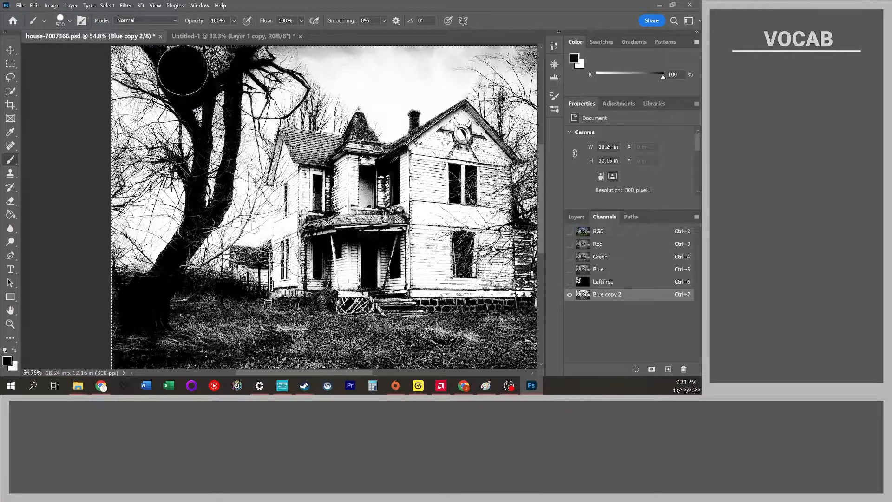
mouse_move(125, 62)
mouse_down()
mouse_move(155, 151)
mouse_move(161, 91)
mouse_move(196, 132)
mouse_move(181, 108)
mouse_move(213, 104)
mouse_up()
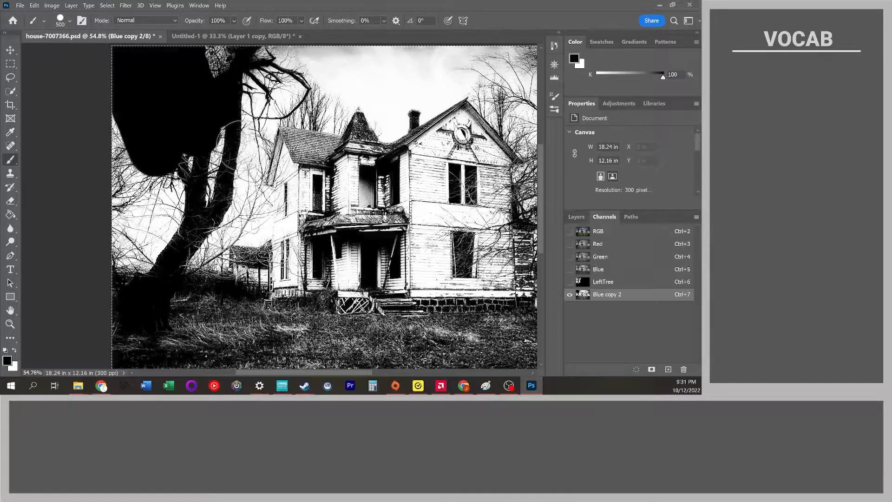
click(614, 283)
click(614, 294)
mouse_move(202, 129)
mouse_down()
mouse_move(187, 211)
mouse_move(157, 228)
mouse_move(139, 130)
mouse_up()
mouse_move(120, 300)
mouse_down()
mouse_move(148, 255)
mouse_move(170, 265)
mouse_move(212, 232)
mouse_move(237, 165)
mouse_up()
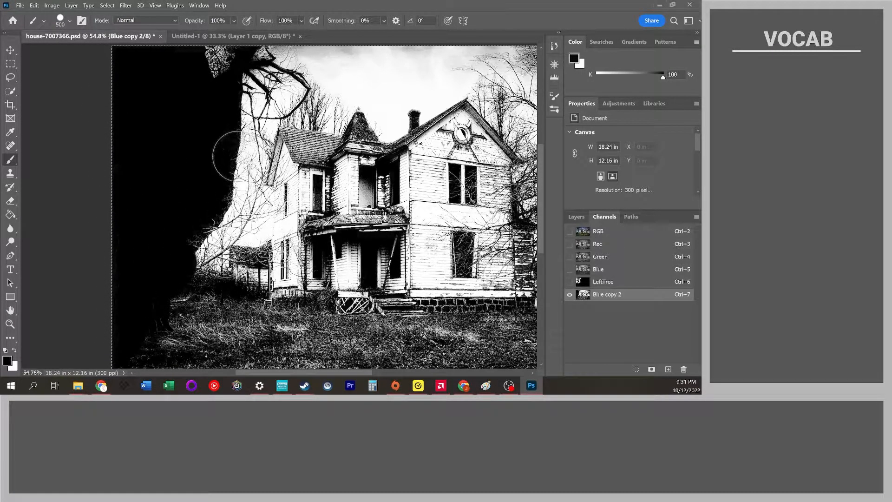
Shrink the brush and paint the tree's edge beside the house roof black on Blue copy 2.
click(623, 283)
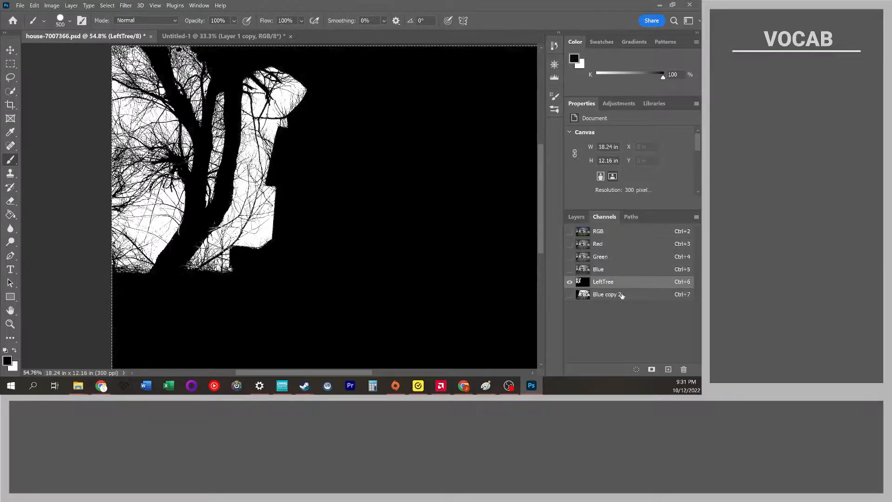
click(622, 295)
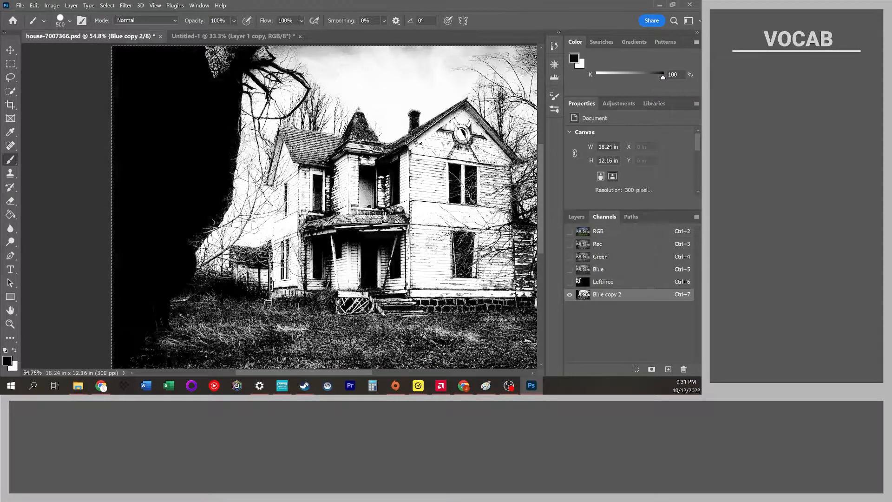
drag(260, 130, 256, 103)
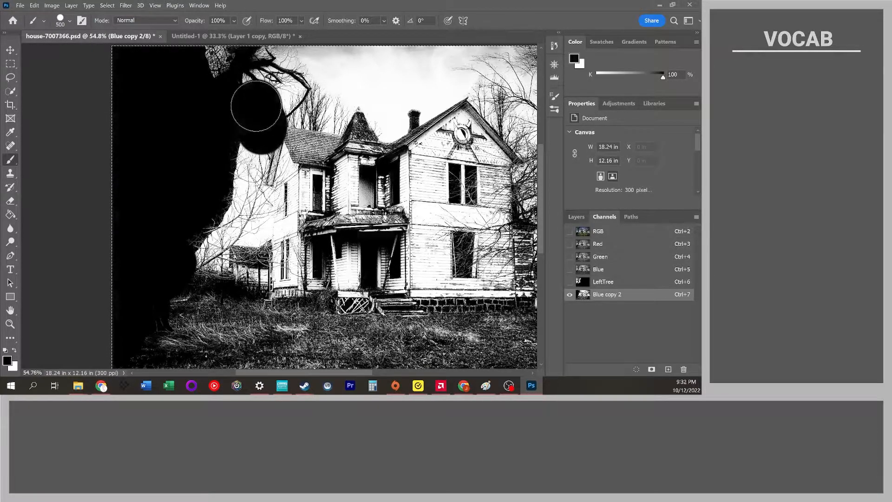
scroll(257, 104, up, 6)
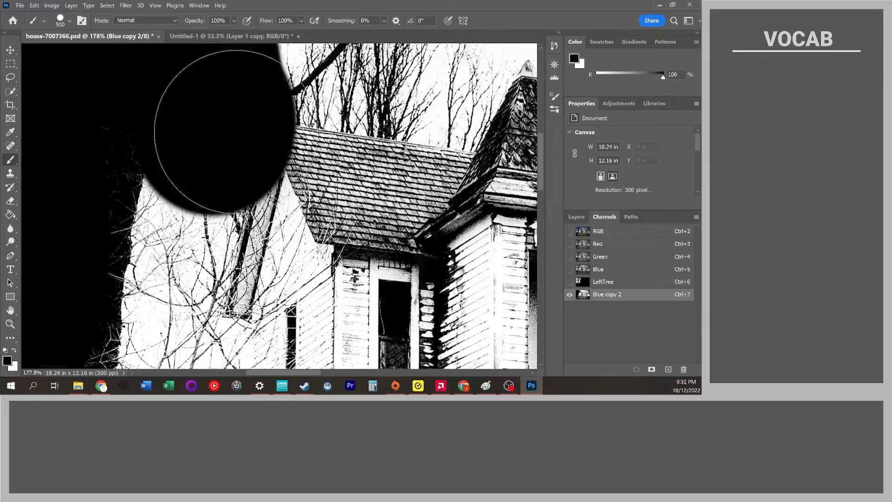
key(bracketleft)
key(bracketleft)
key(bracketleft)
key(bracketleft)
key(bracketleft)
key(bracketleft)
key(bracketleft)
key(bracketleft)
key(bracketleft)
key(bracketleft)
key(bracketleft)
key(bracketleft)
key(bracketleft)
key(bracketleft)
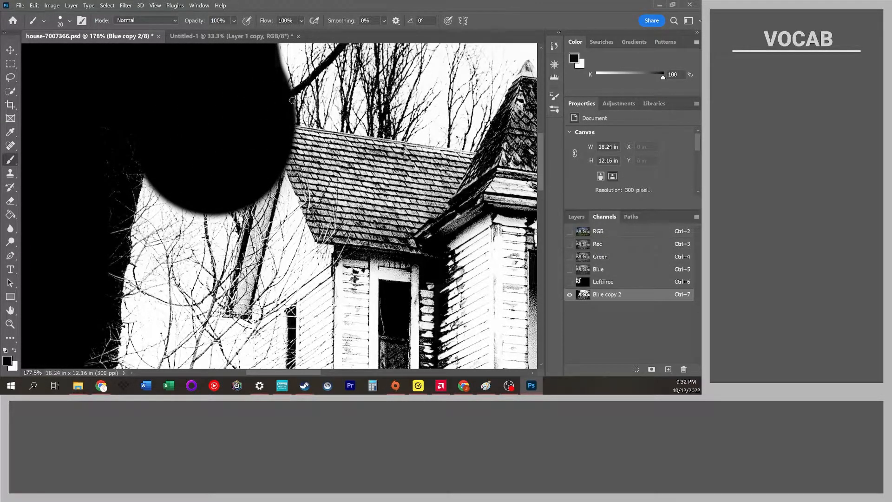
drag(296, 111, 298, 154)
Enlarge the brush and paint the upper tree branches near the roof black.
scroll(298, 154, down, 3)
scroll(299, 147, down, 3)
key(bracketright)
key(bracketright)
key(bracketright)
key(bracketright)
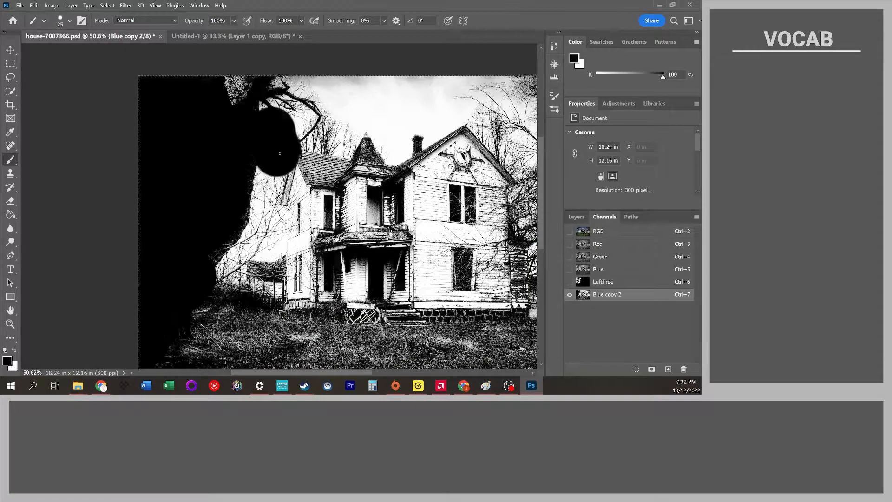
key(bracketright)
key(bracketright)
key(bracketright)
key(bracketright)
key(bracketright)
key(bracketright)
key(bracketright)
key(bracketright)
key(bracketright)
key(bracketright)
key(bracketright)
key(bracketright)
key(bracketright)
key(bracketright)
drag(264, 125, 232, 96)
Shrink the brush and touch up the tree's edge beside the roofline in black.
key(bracketleft)
key(bracketleft)
key(bracketleft)
key(bracketleft)
key(bracketleft)
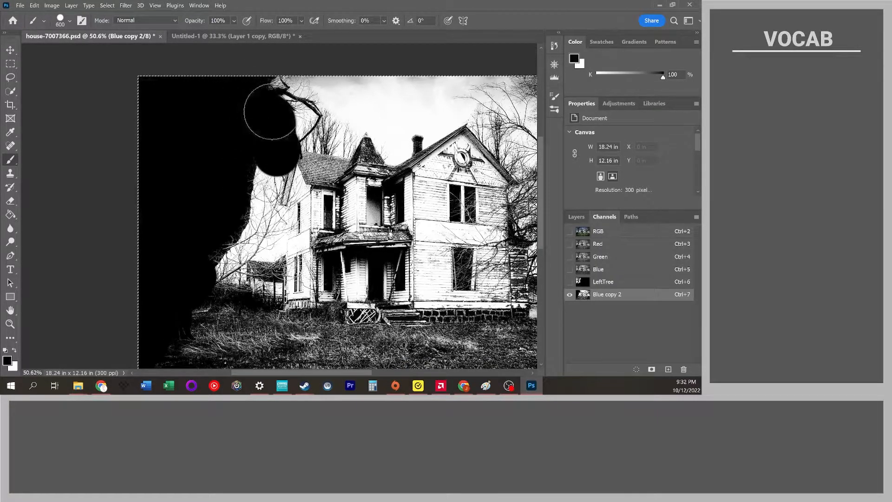
key(bracketleft)
key(bracketleft)
key(bracketleft)
key(bracketleft)
key(bracketleft)
key(bracketleft)
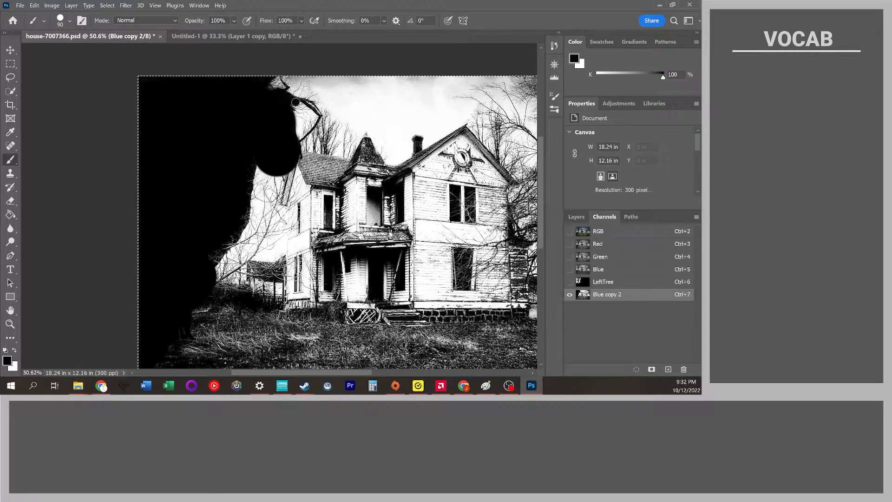
mouse_move(295, 102)
mouse_down()
mouse_move(317, 118)
mouse_move(300, 135)
mouse_move(307, 119)
mouse_move(300, 109)
mouse_move(297, 133)
mouse_move(295, 116)
mouse_up()
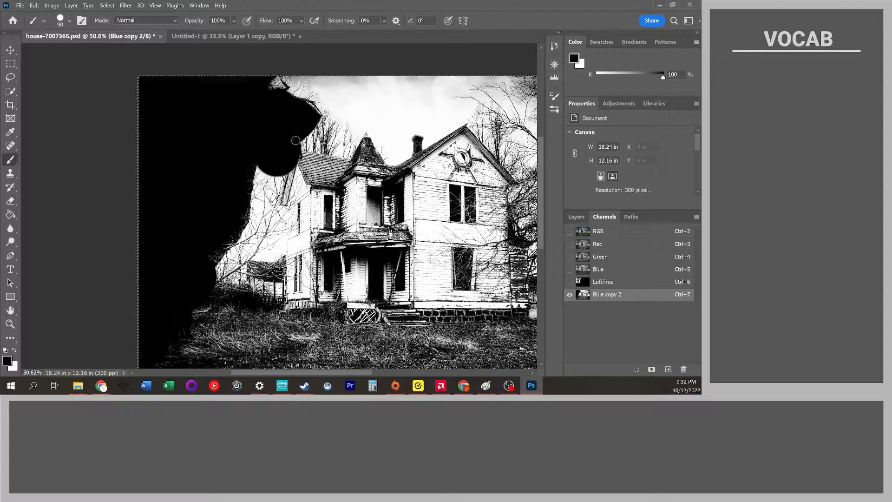
Deselect, enlarge the brush and paint the lower-left foreground grass solid black.
key(ctrl+d)
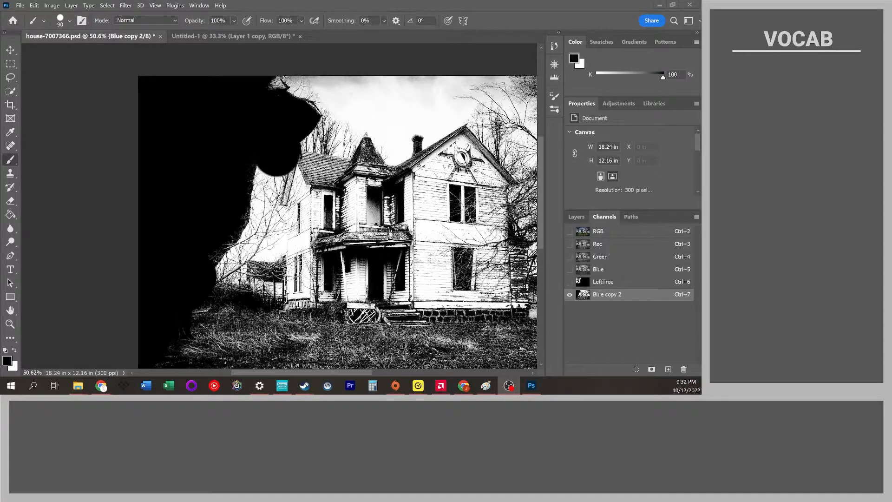
click(11, 160)
key(bracketright)
key(bracketright)
key(bracketright)
key(bracketright)
key(bracketright)
key(bracketright)
key(bracketright)
key(bracketright)
key(bracketright)
key(bracketright)
key(bracketright)
key(bracketright)
mouse_move(261, 187)
mouse_down()
mouse_move(259, 226)
mouse_move(271, 204)
mouse_move(177, 337)
mouse_move(156, 392)
mouse_move(311, 295)
mouse_up()
scroll(259, 249, down, 5)
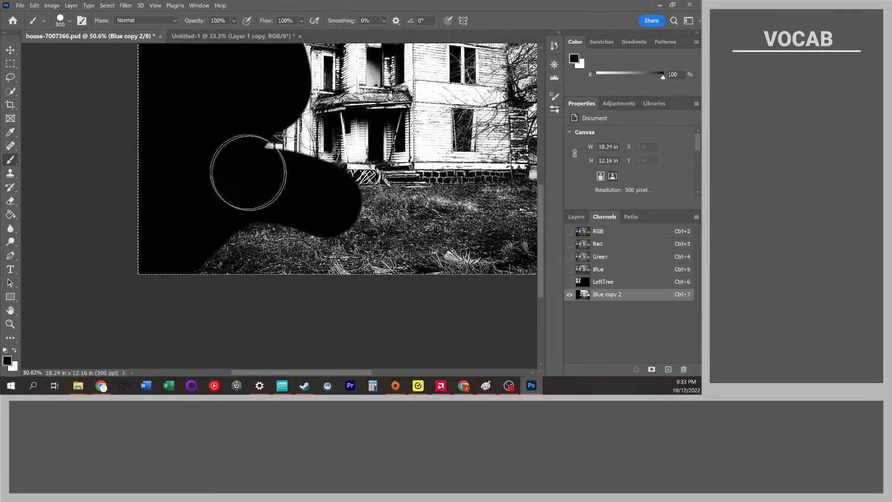
alt+scroll(269, 192, down, 1)
alt+scroll(268, 192, down, 1)
scroll(189, 239, right, 2)
mouse_move(189, 239)
mouse_down()
mouse_move(468, 234)
mouse_move(196, 223)
mouse_move(406, 222)
mouse_move(182, 202)
mouse_move(237, 186)
mouse_move(199, 168)
mouse_up()
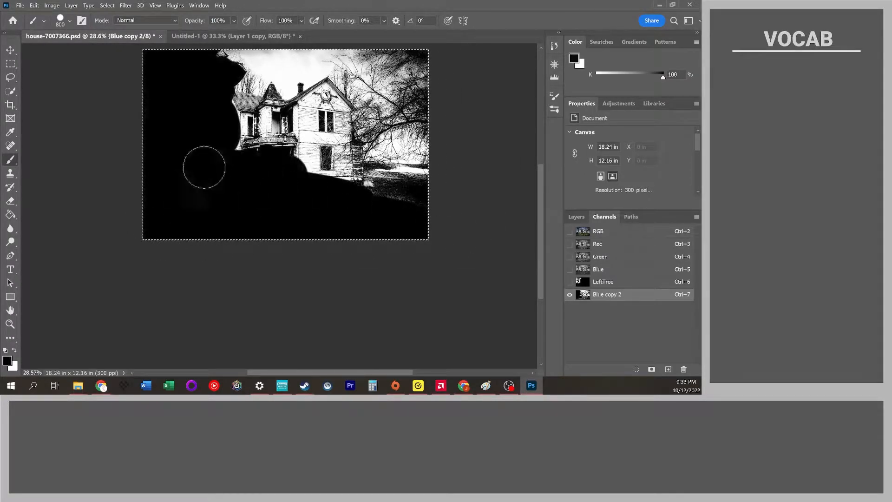
Shrink the brush and paint the tree's edge against the left roof black.
alt+scroll(241, 179, up, 3)
scroll(239, 153, up, 3)
mouse_move(150, 280)
mouse_down()
mouse_move(153, 221)
mouse_move(97, 186)
mouse_up()
key(bracketleft)
key(bracketleft)
key(bracketleft)
key(bracketleft)
key(bracketleft)
key(bracketleft)
key(bracketleft)
key(bracketleft)
key(bracketleft)
key(bracketleft)
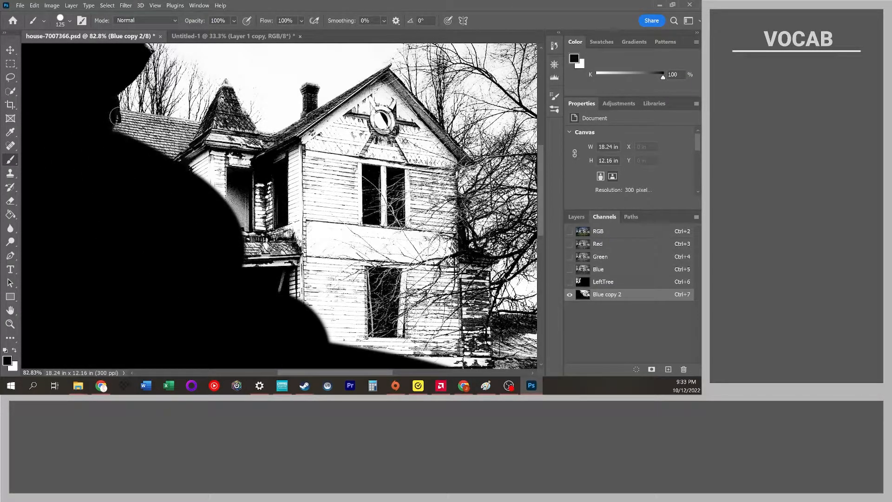
alt+scroll(111, 121, up, 3)
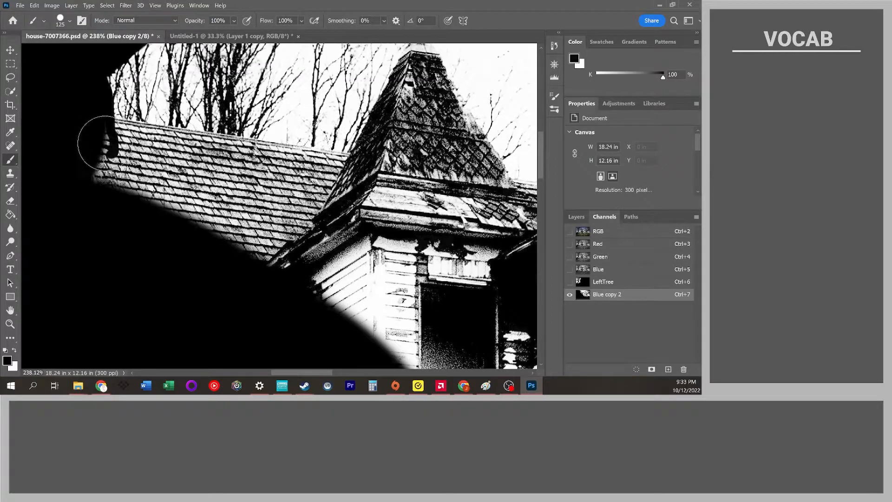
click(106, 140)
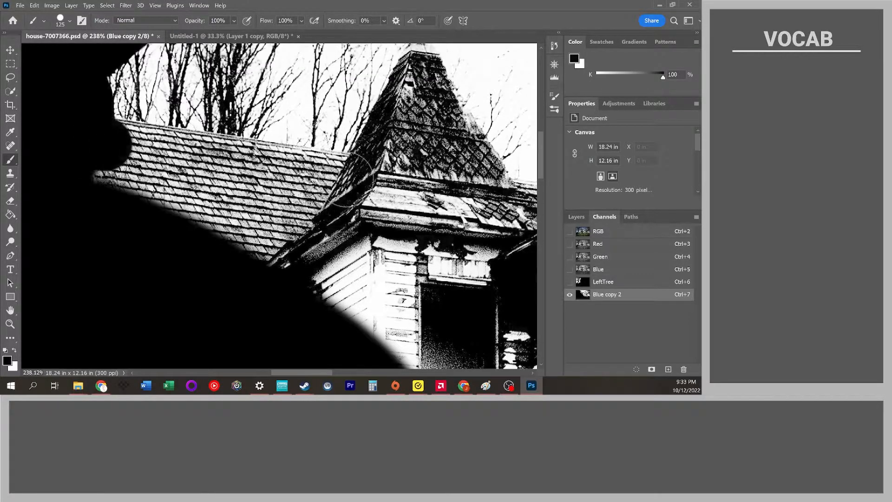
Paint the left wing's roofline and the turret black with straight brush strokes.
shift+click(351, 179)
mouse_move(351, 197)
mouse_down()
mouse_move(83, 169)
mouse_move(288, 196)
mouse_move(238, 206)
mouse_move(343, 230)
mouse_move(251, 257)
mouse_move(382, 259)
mouse_move(391, 200)
mouse_move(371, 170)
mouse_up()
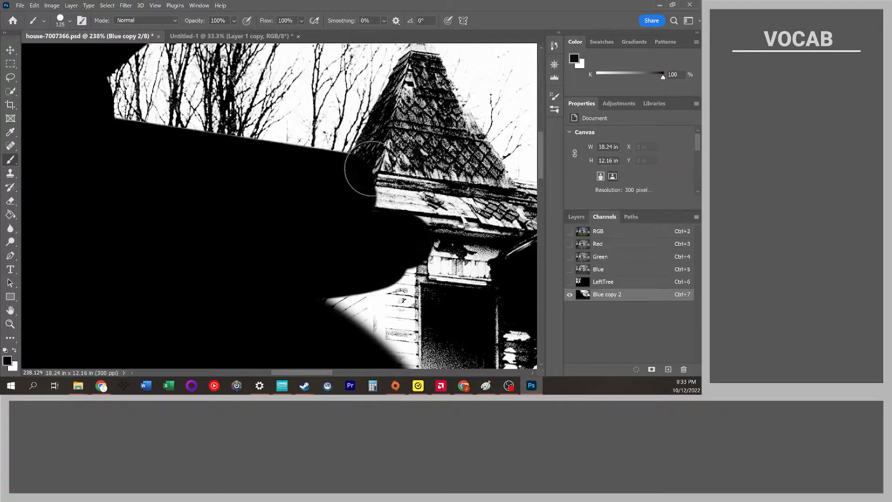
click(372, 170)
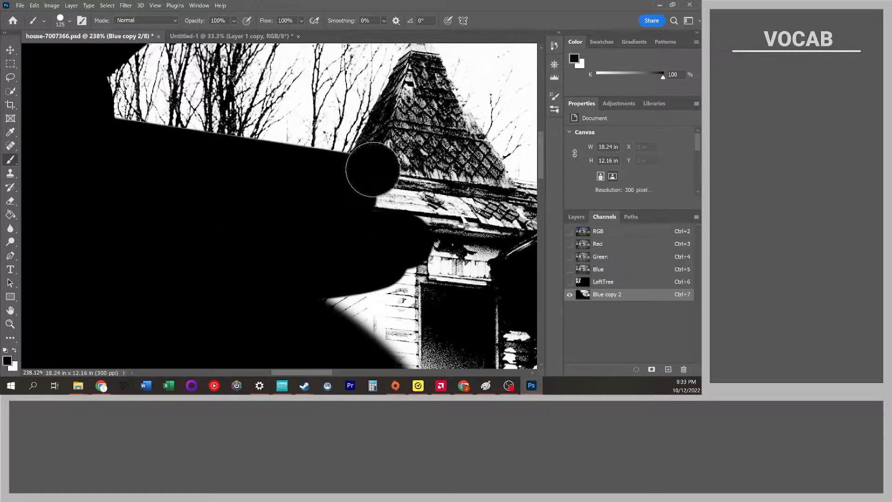
shift+click(419, 80)
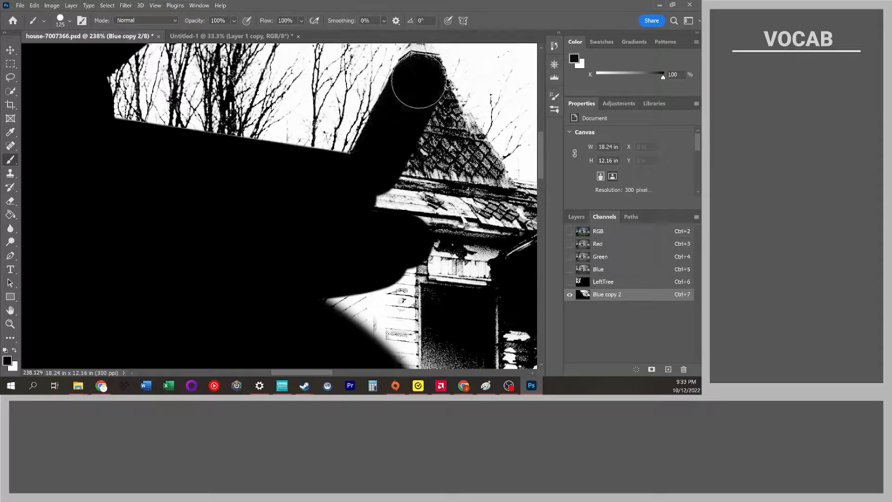
shift+click(489, 194)
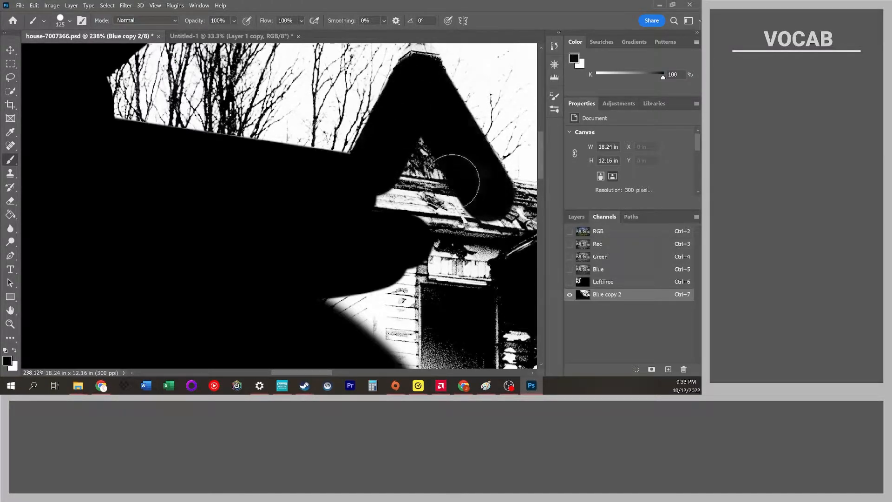
Fill the turret's base and the area below the roof black, undoing stray strokes.
mouse_move(453, 177)
mouse_down()
mouse_move(366, 179)
mouse_move(430, 192)
mouse_move(440, 210)
mouse_move(410, 200)
mouse_move(462, 194)
mouse_move(422, 151)
mouse_move(355, 221)
mouse_up()
key(ctrl+z)
drag(420, 225, 302, 228)
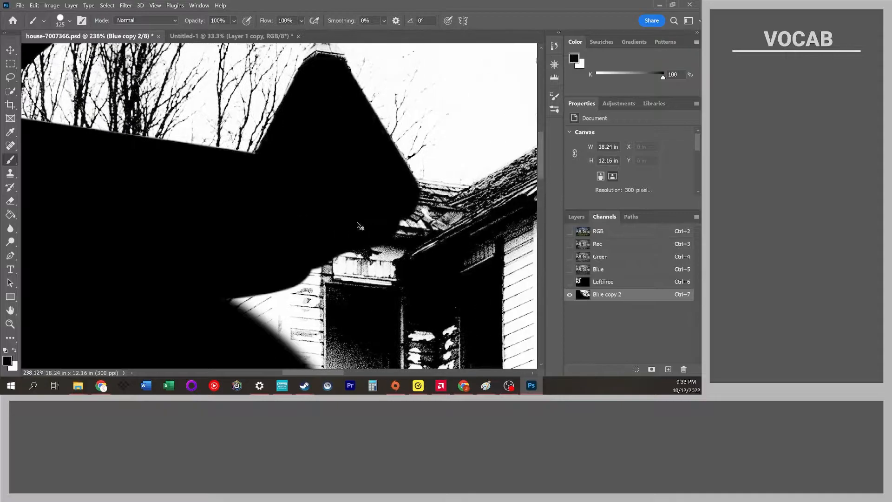
scroll(366, 224, down, 3)
mouse_move(368, 253)
mouse_down()
mouse_move(375, 265)
mouse_move(270, 338)
mouse_move(371, 219)
mouse_move(358, 209)
mouse_move(399, 213)
mouse_up()
shift+click(411, 215)
key(ctrl+z)
click(406, 217)
drag(389, 213, 368, 211)
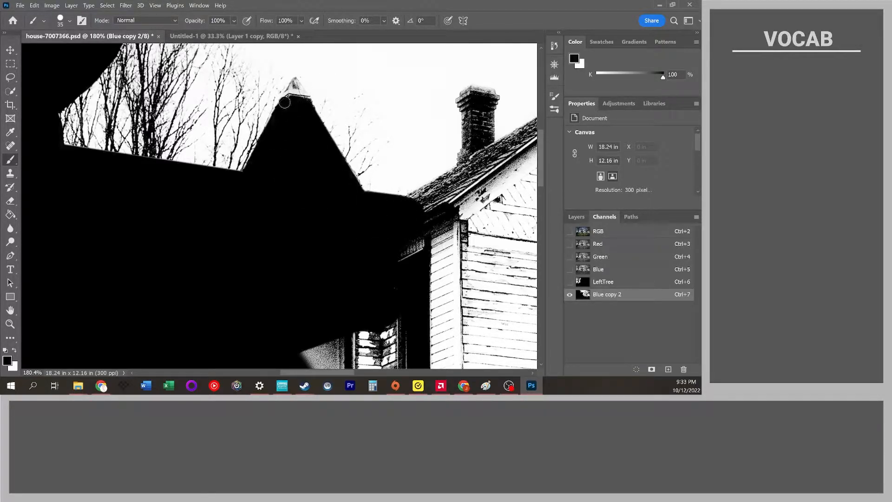
Shrink the brush and paint the turret's peak cleanly black.
drag(292, 86, 306, 106)
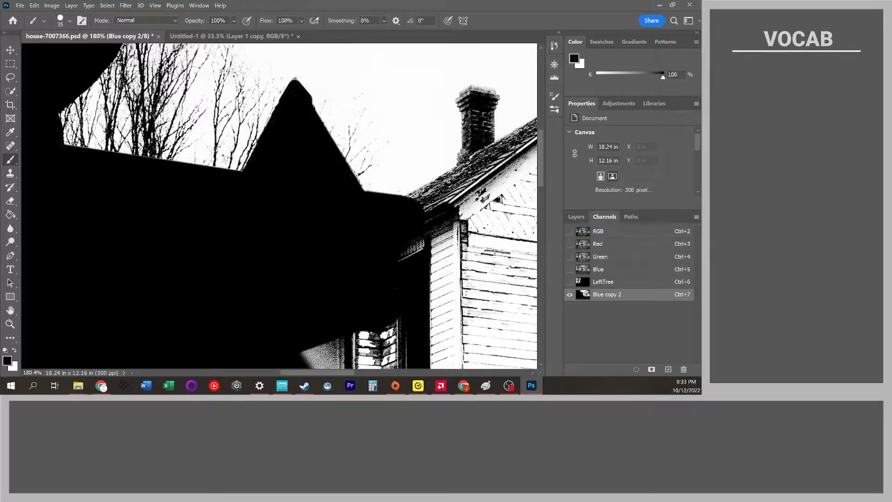
key(ctrl+z)
scroll(322, 93, up, 5)
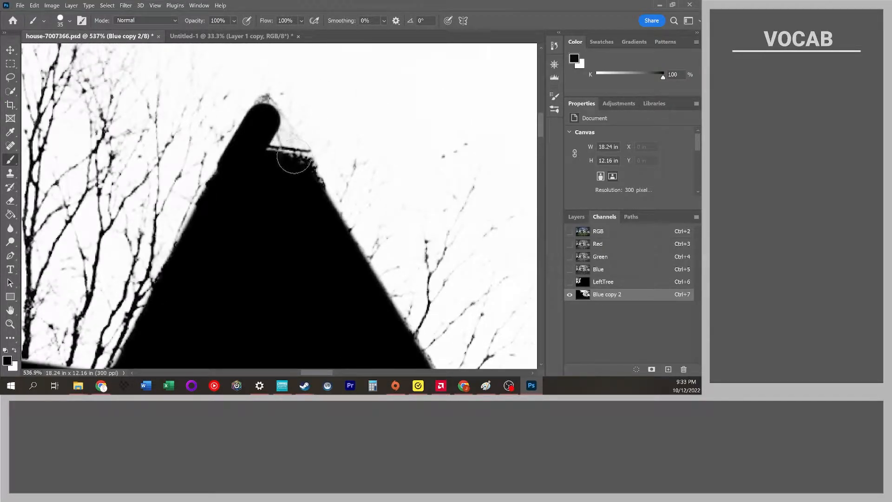
key(bracketleft)
key(bracketleft)
key(bracketleft)
shift+click(307, 150)
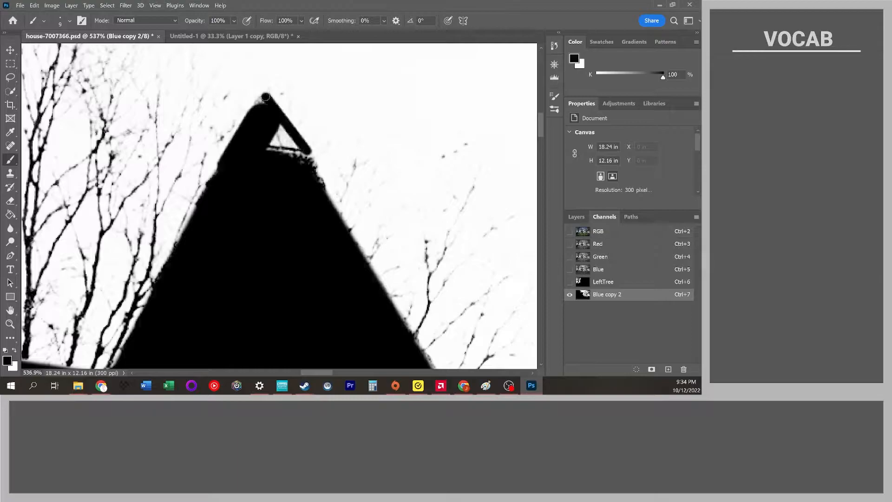
mouse_move(284, 134)
mouse_down()
mouse_move(304, 158)
mouse_move(272, 134)
mouse_move(292, 163)
mouse_move(269, 128)
mouse_move(301, 158)
mouse_move(265, 155)
mouse_up()
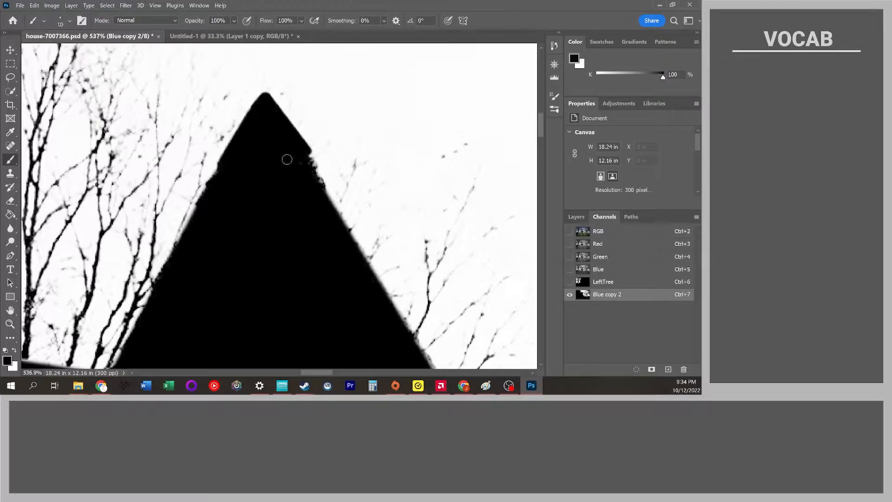
key(bracketright)
drag(311, 186, 343, 203)
Paint the main gable's left roof slope black with a straight stroke.
scroll(275, 194, down, 5)
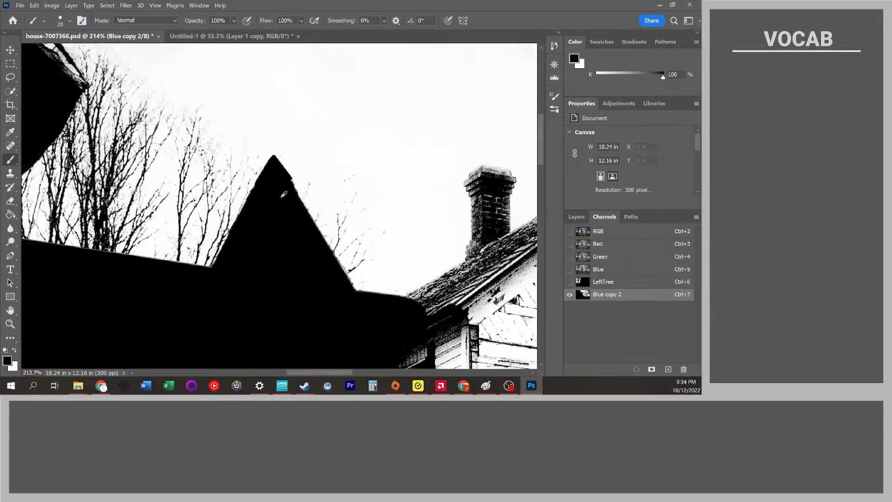
scroll(326, 191, right, 5)
scroll(381, 185, down, 4)
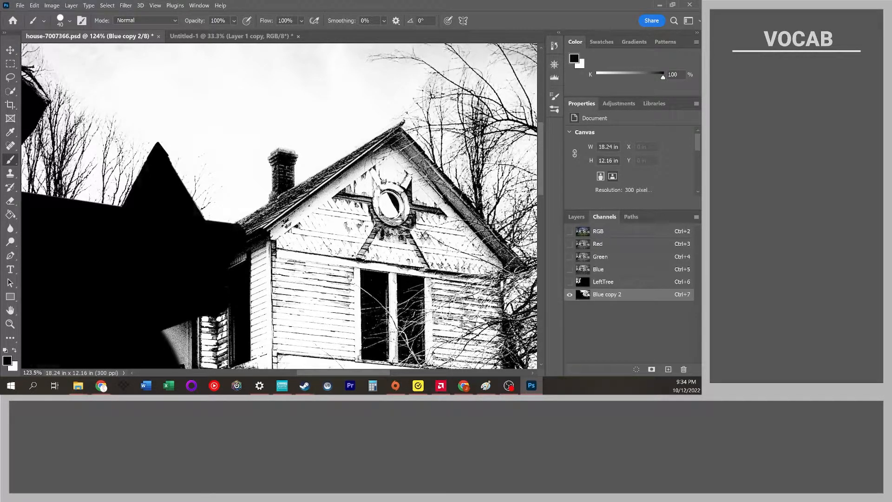
drag(235, 227, 397, 131)
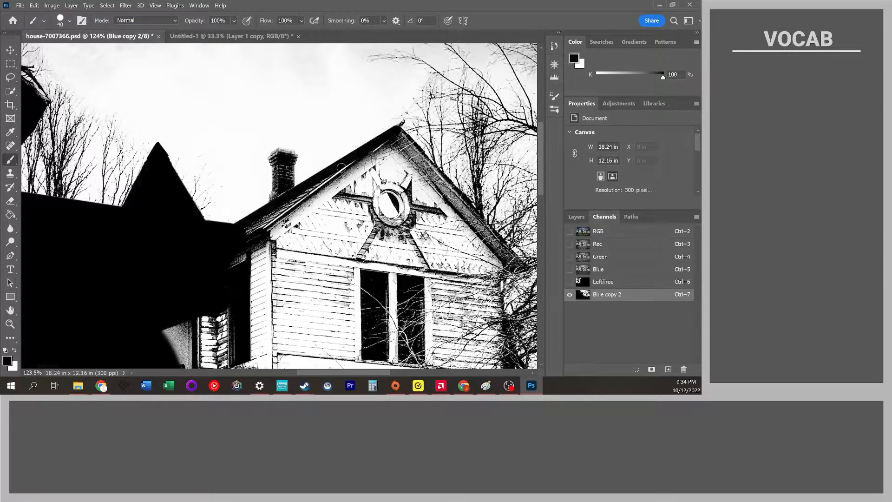
mouse_move(239, 233)
mouse_down()
mouse_move(236, 243)
mouse_move(275, 211)
mouse_up()
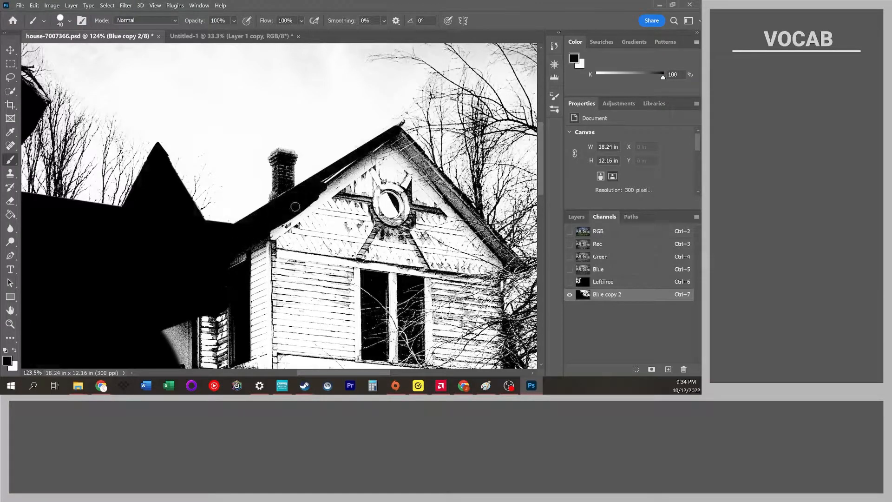
Enlarge the brush slightly and paint the chimney solid black.
scroll(278, 196, up, 1)
scroll(280, 204, up, 6)
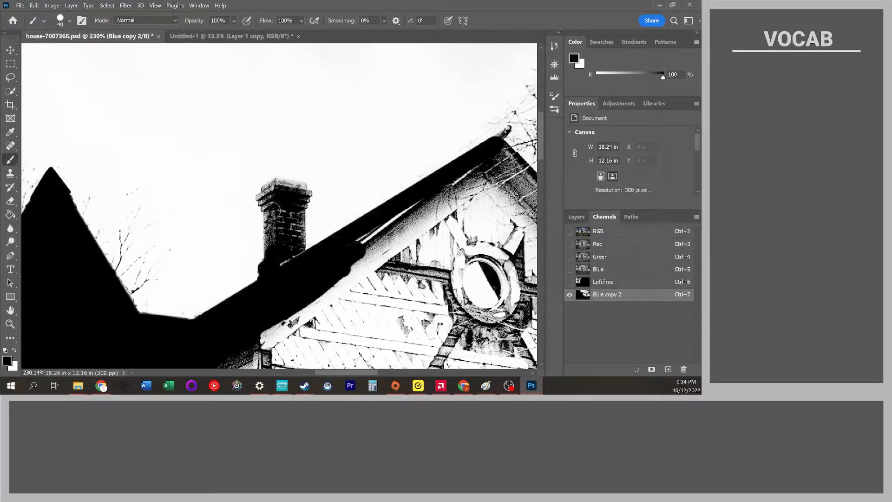
drag(276, 250, 273, 256)
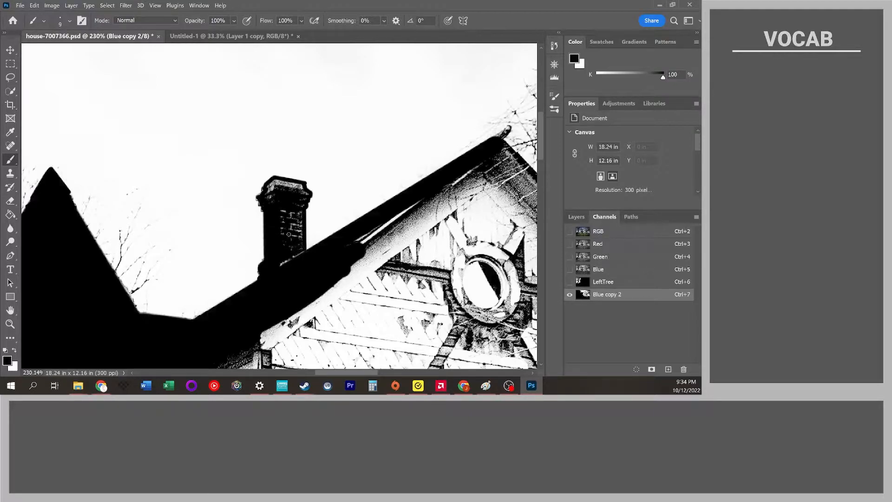
key(bracketright)
key(bracketright)
mouse_move(285, 259)
mouse_down()
mouse_move(283, 204)
mouse_move(293, 251)
mouse_up()
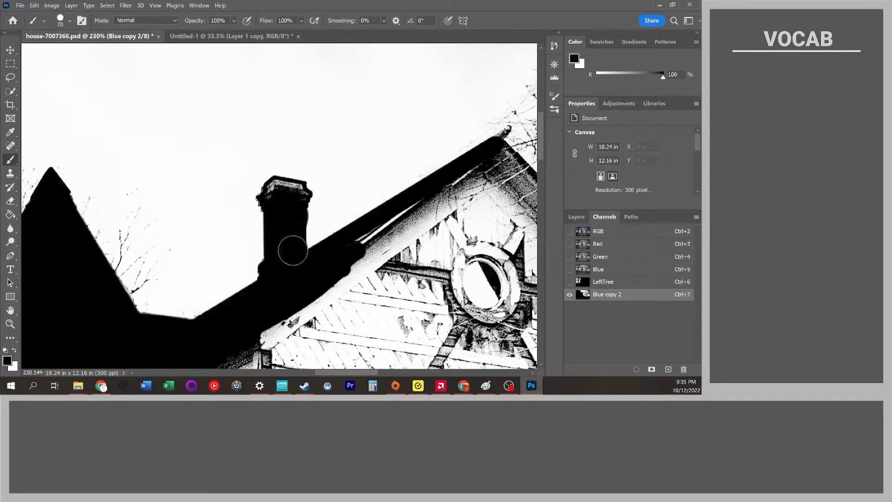
key(ctrl+z)
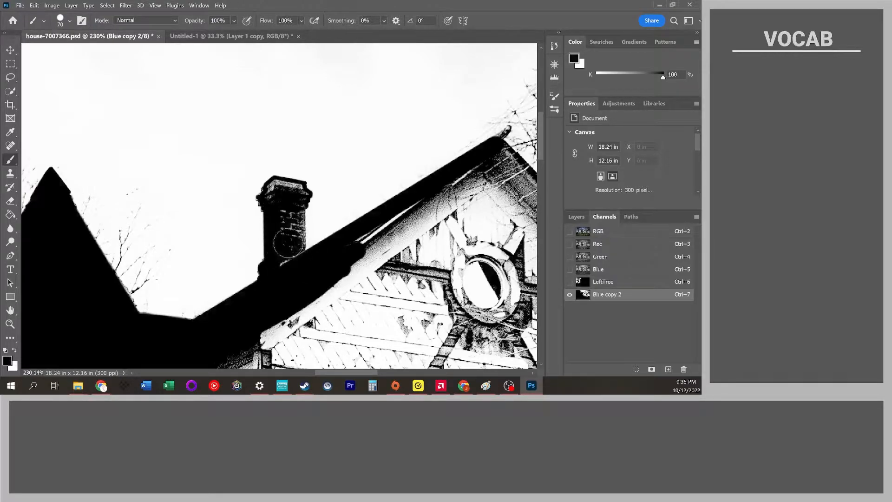
mouse_move(291, 212)
mouse_down()
mouse_move(284, 205)
mouse_move(283, 271)
mouse_move(278, 194)
mouse_up()
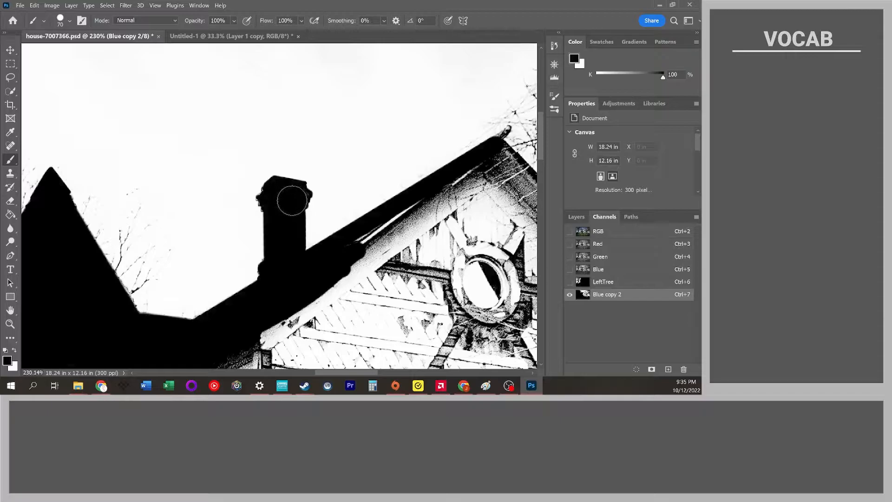
Paint the gable's peak and right roof slope black with a straight stroke.
scroll(292, 199, down, 8)
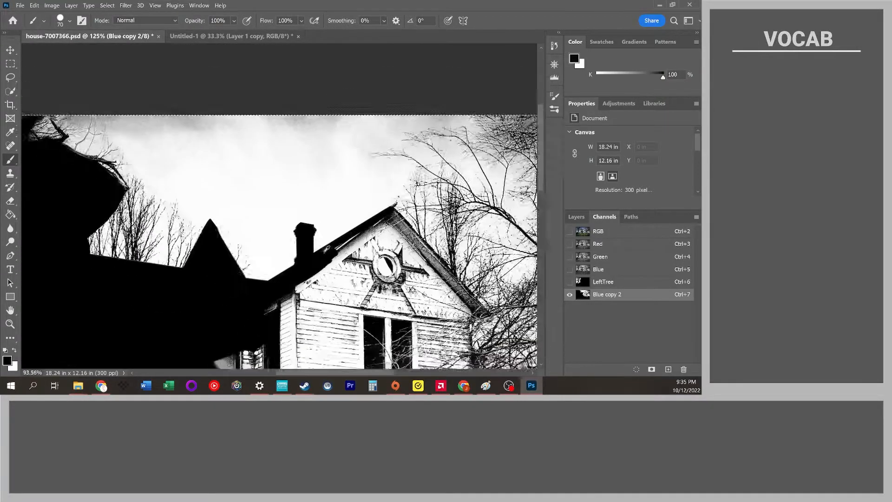
scroll(119, 117, right, 2)
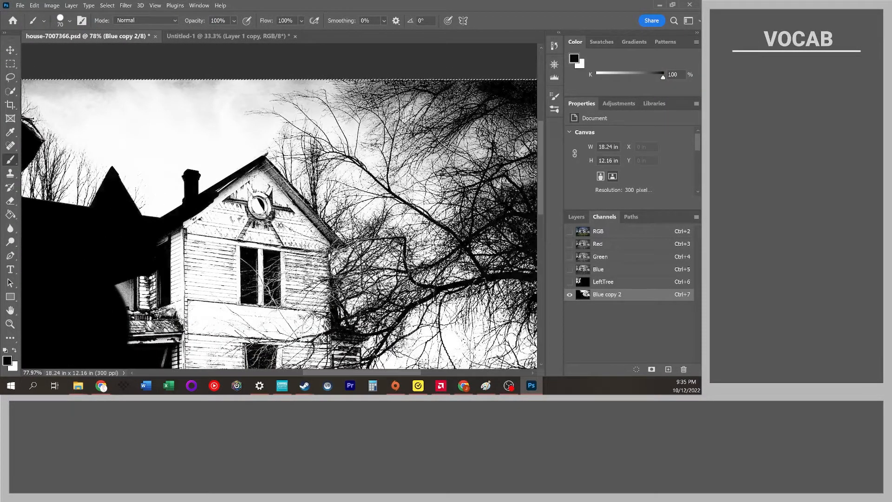
right_click(264, 163)
click(258, 168)
drag(259, 167, 265, 162)
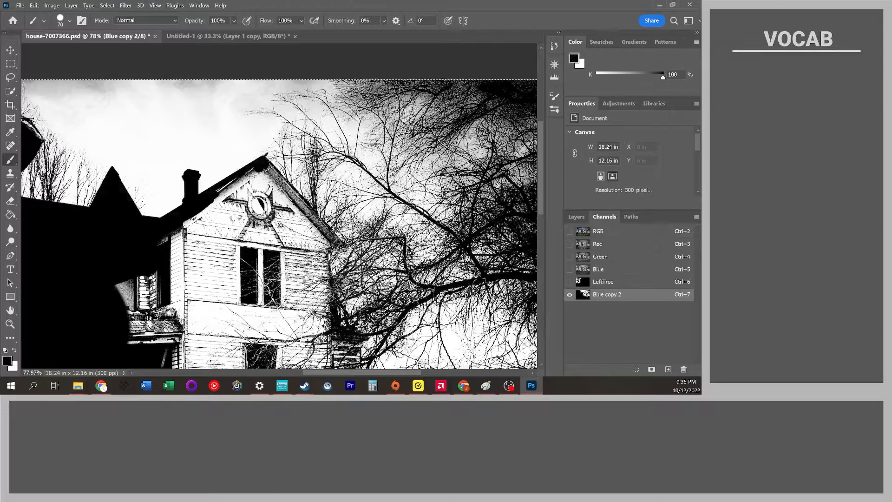
shift+click(335, 242)
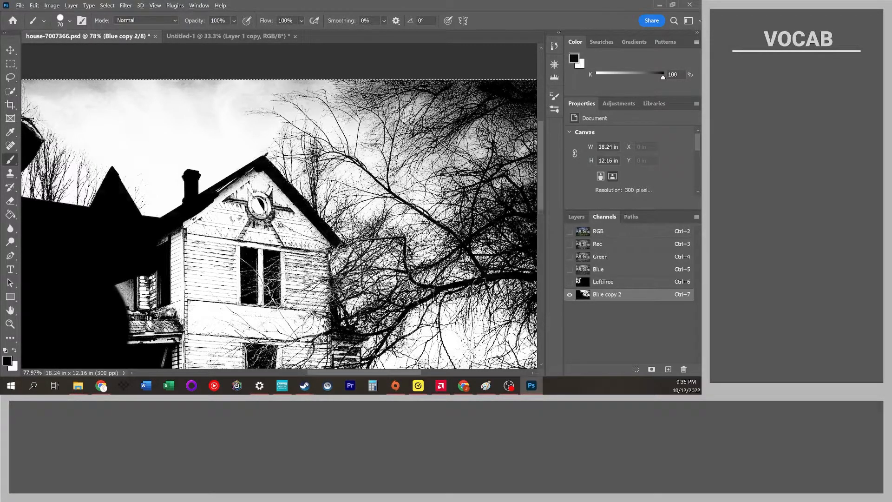
Paint the gable's eave and the area beneath it black across the house front.
scroll(314, 190, up, 5)
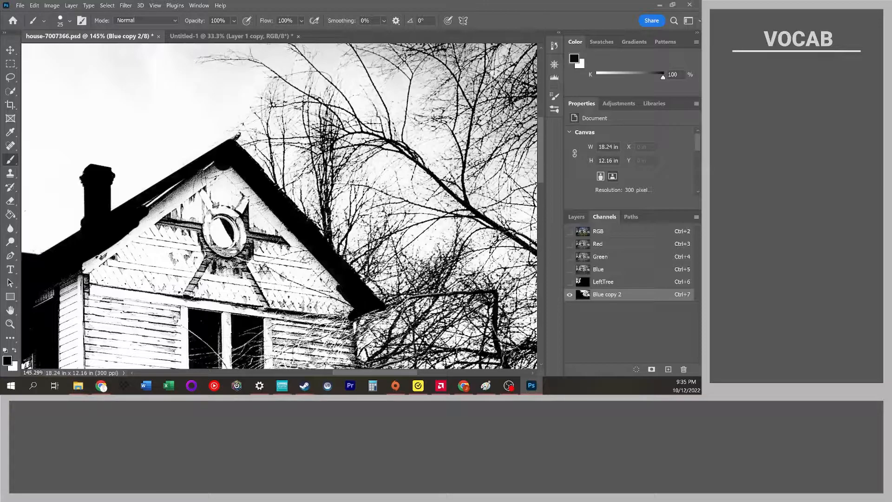
mouse_move(328, 288)
mouse_down()
mouse_move(224, 177)
mouse_move(151, 220)
mouse_move(38, 318)
mouse_move(114, 290)
mouse_move(169, 237)
mouse_move(229, 211)
mouse_move(246, 262)
mouse_move(206, 258)
mouse_move(235, 249)
mouse_move(184, 291)
mouse_move(313, 291)
mouse_move(179, 307)
mouse_move(51, 355)
mouse_up()
scroll(152, 259, down, 5)
scroll(328, 139, down, 2)
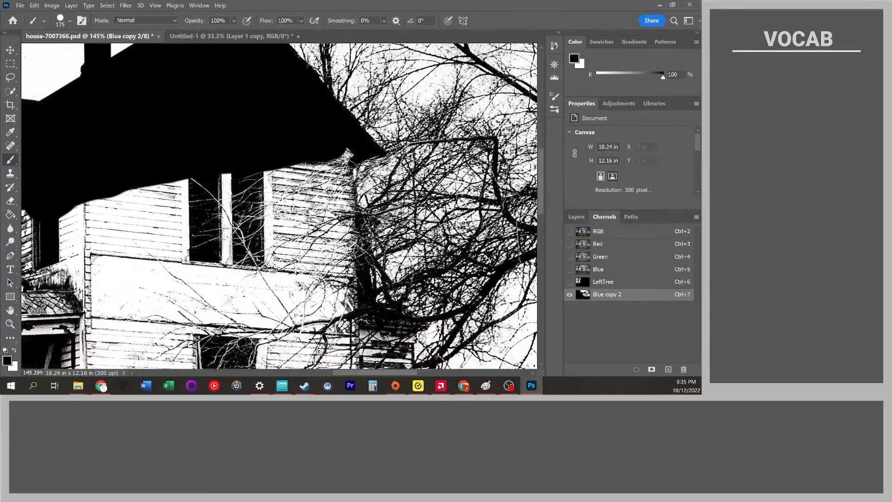
drag(328, 135, 332, 160)
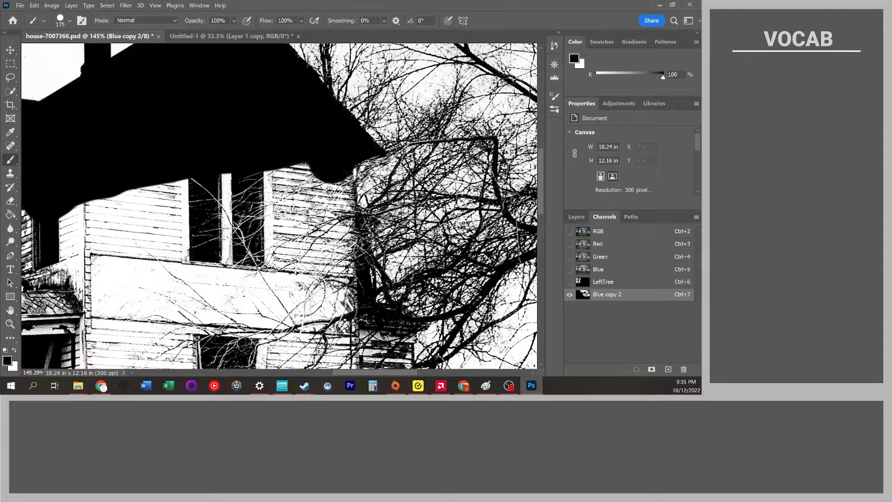
mouse_move(333, 186)
mouse_down()
mouse_move(335, 309)
mouse_move(294, 183)
mouse_move(282, 204)
mouse_move(175, 155)
mouse_move(247, 293)
mouse_move(165, 183)
mouse_move(84, 309)
mouse_move(70, 265)
mouse_move(335, 256)
mouse_move(343, 225)
mouse_move(358, 236)
mouse_move(360, 260)
mouse_up()
key(ctrl+z)
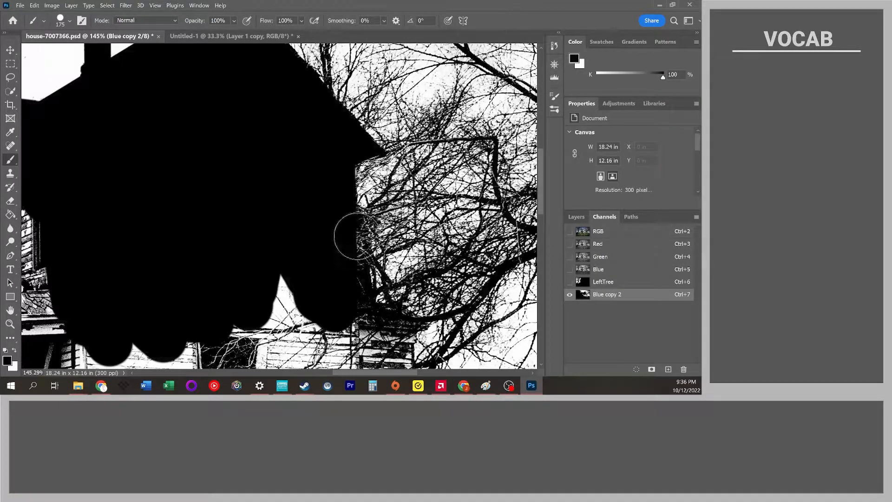
Paint the house's right edge black down toward the porch.
click(352, 227)
mouse_move(352, 227)
mouse_down()
mouse_move(343, 225)
mouse_move(350, 295)
mouse_move(342, 302)
mouse_move(373, 328)
mouse_move(394, 327)
mouse_up()
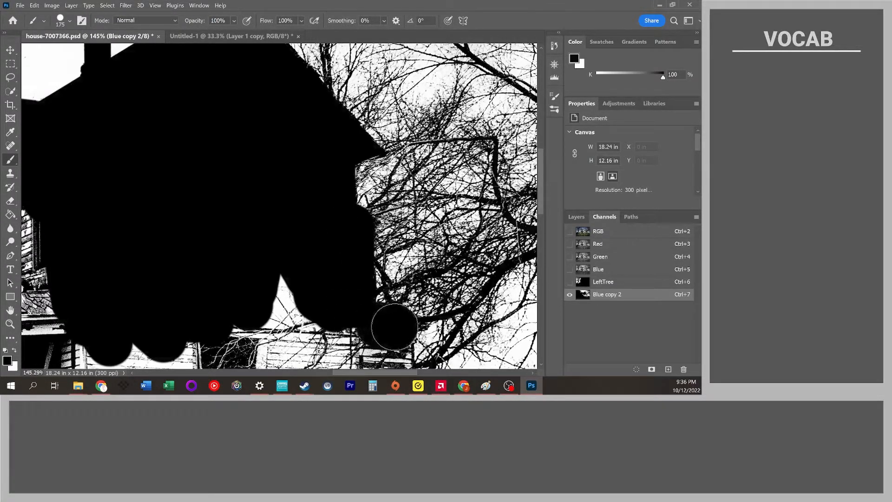
scroll(397, 297, down, 4)
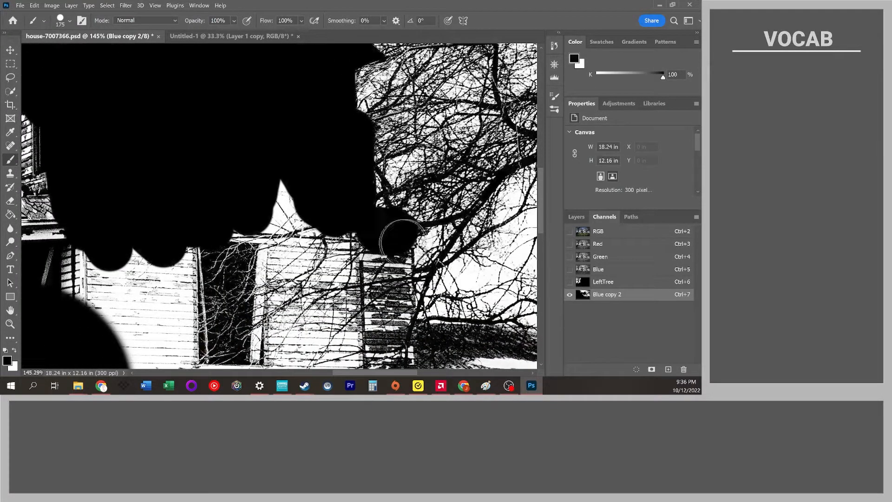
Enlarge the brush and paint the lower house front and porch area solid black.
key(bracketleft)
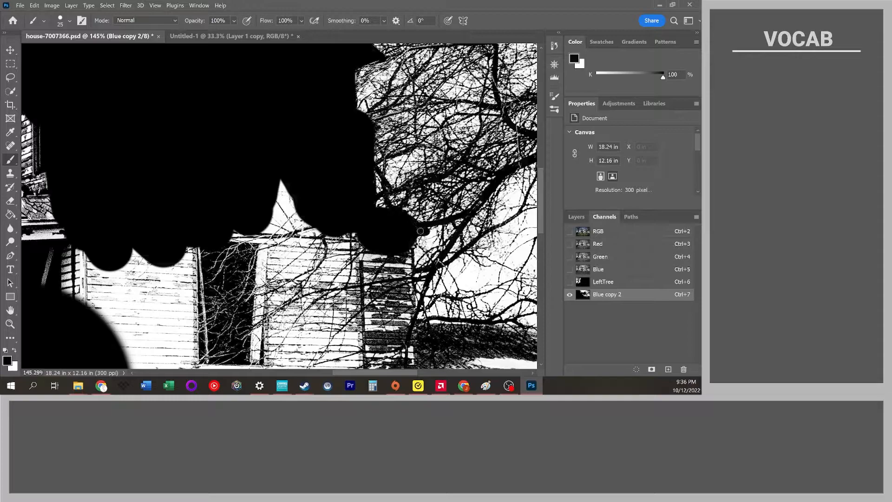
key(bracketright)
key(bracketright)
key(bracketright)
key(bracketright)
key(bracketright)
key(bracketright)
key(bracketright)
key(bracketright)
key(bracketright)
click(378, 261)
scroll(377, 262, down, 4)
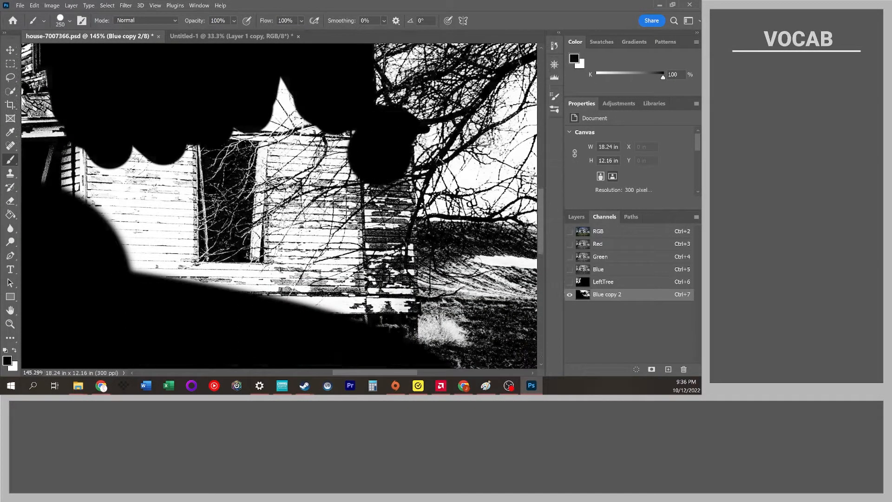
shift+click(387, 329)
mouse_move(387, 329)
mouse_down()
mouse_move(200, 302)
mouse_move(72, 256)
mouse_move(341, 267)
mouse_move(191, 229)
mouse_move(13, 161)
mouse_move(340, 202)
mouse_move(259, 160)
mouse_move(139, 125)
mouse_move(258, 118)
mouse_move(335, 149)
mouse_move(248, 61)
mouse_up()
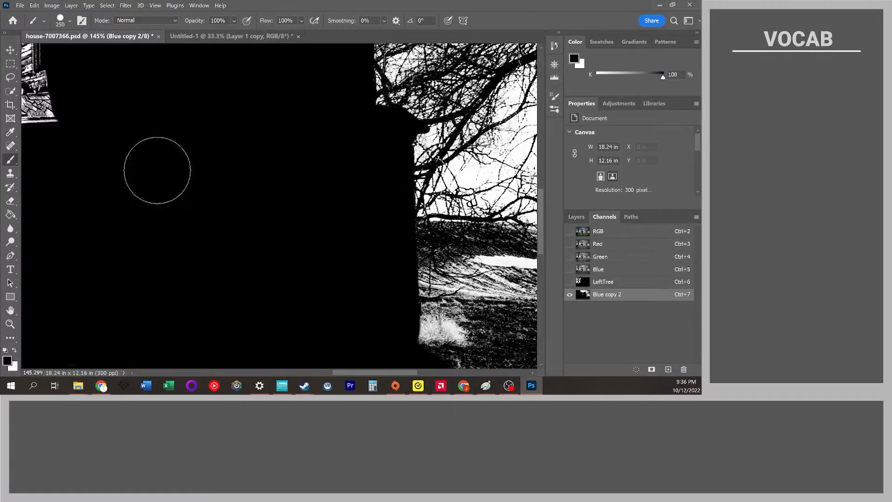
Paint the ground beneath the right tree black, undoing a stray straight stroke across the field.
scroll(160, 172, down, 5)
drag(143, 159, 91, 130)
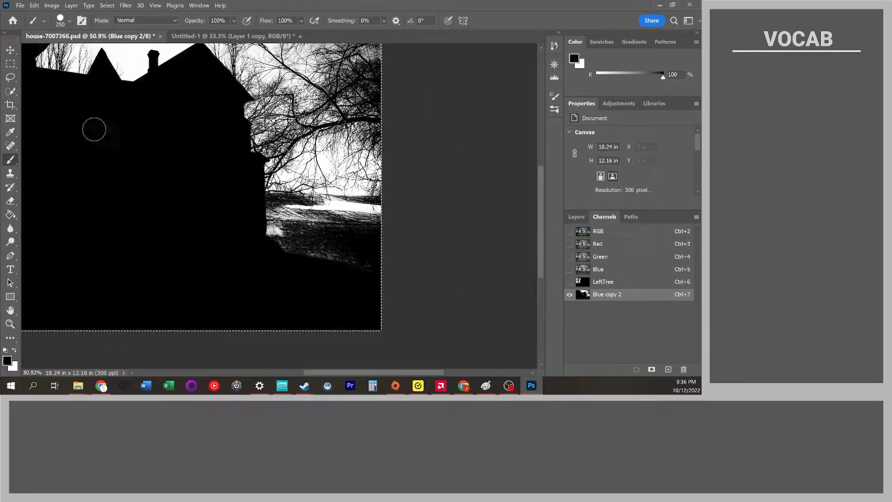
scroll(370, 215, up, 3)
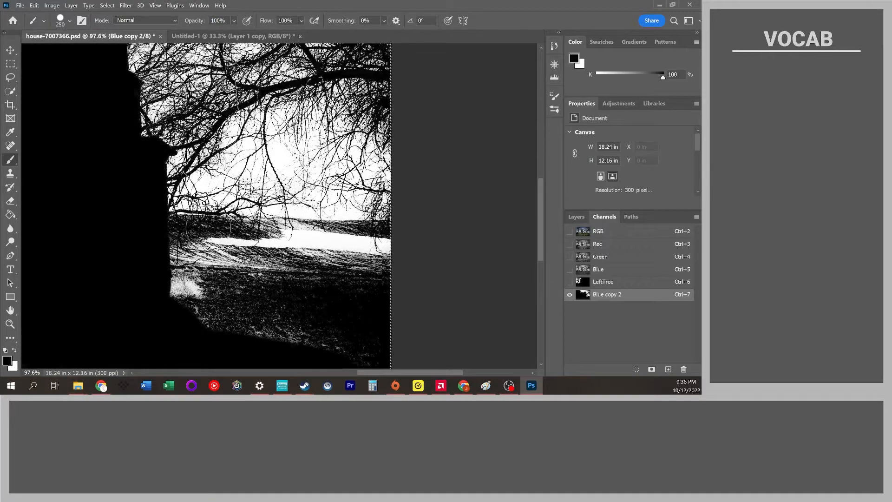
scroll(149, 239, up, 2)
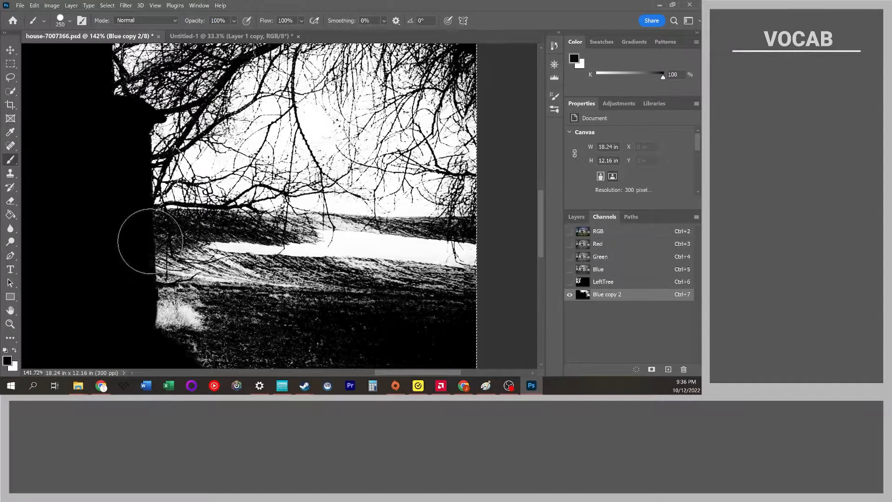
click(149, 241)
shift+click(483, 249)
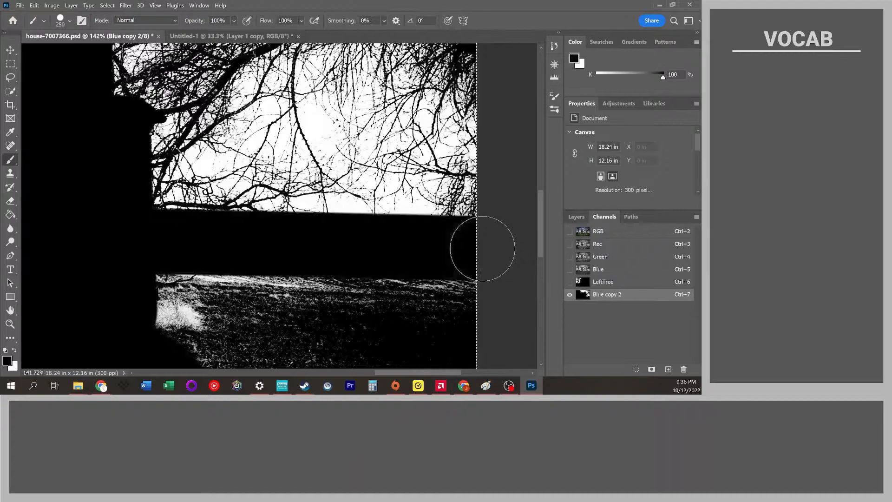
key(ctrl+z)
mouse_move(163, 239)
mouse_down()
mouse_move(471, 248)
mouse_move(162, 240)
mouse_move(147, 243)
mouse_move(457, 288)
mouse_move(133, 299)
mouse_move(428, 333)
mouse_up()
key(ctrl+z)
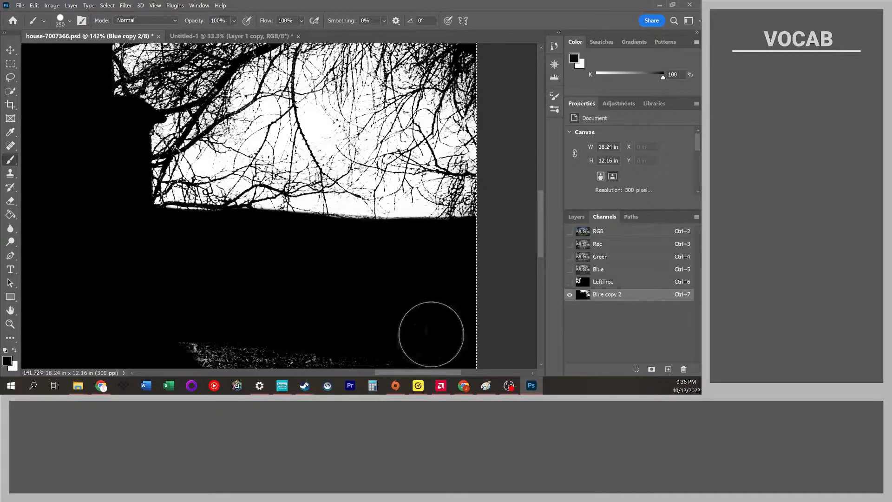
Apply Levels to the Blue copy 2 channel with input levels 63, 1.17 and 66.
scroll(311, 292, down, 10)
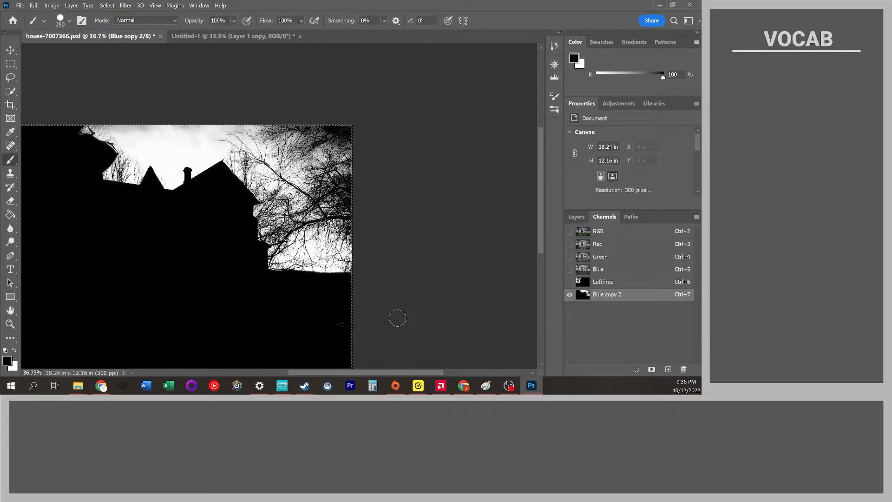
scroll(405, 305, up, 3)
scroll(221, 255, down, 3)
scroll(221, 255, up, 1)
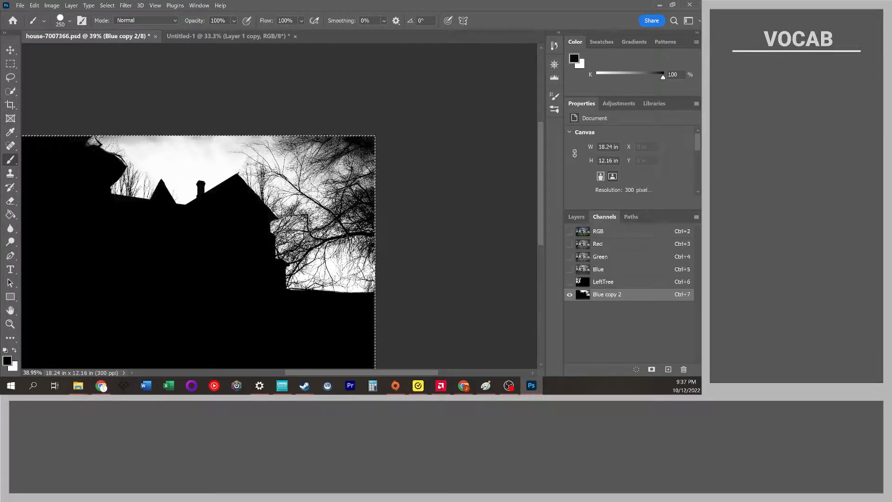
scroll(296, 188, left, 5)
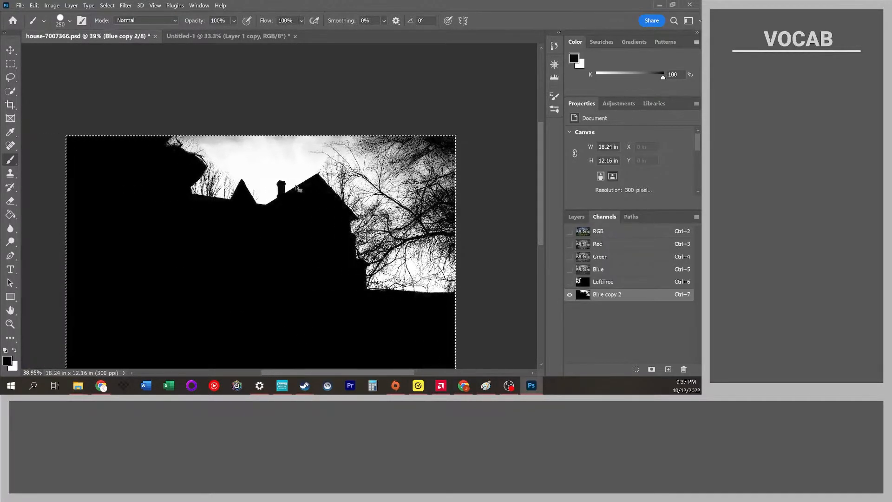
scroll(296, 187, right, 2)
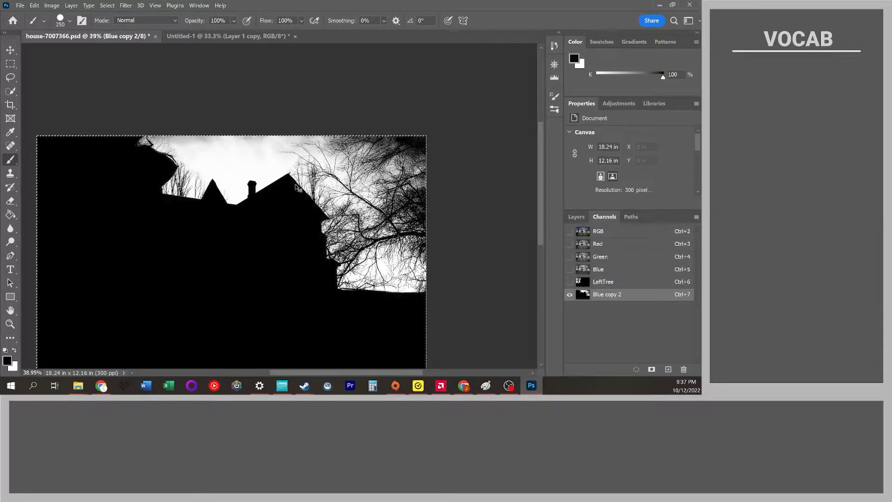
key(ctrl+l)
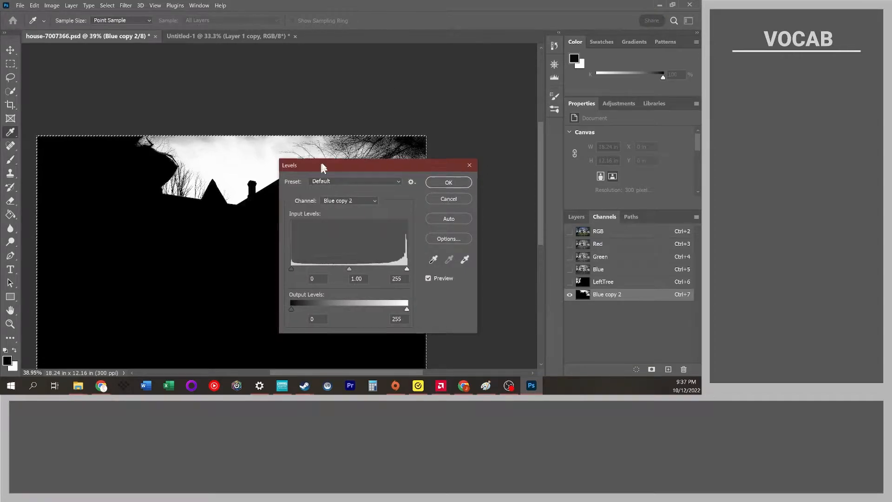
drag(320, 163, 468, 137)
drag(496, 243, 458, 243)
drag(551, 243, 472, 246)
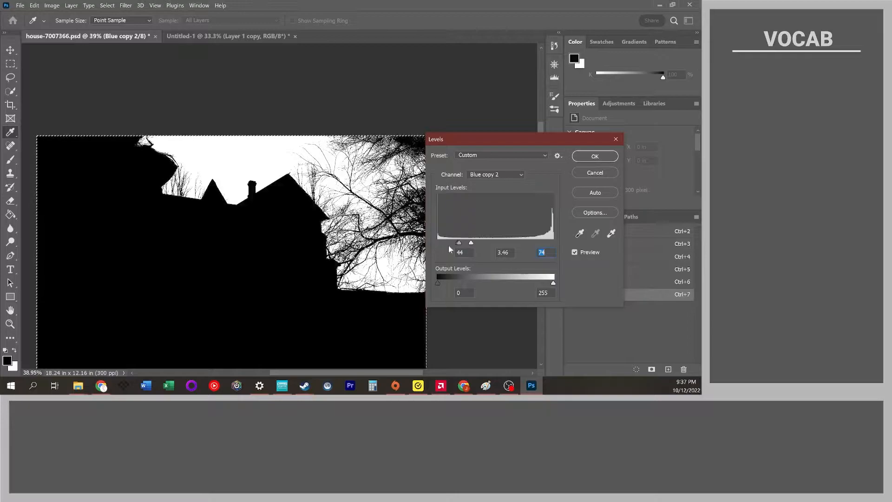
drag(459, 245, 468, 244)
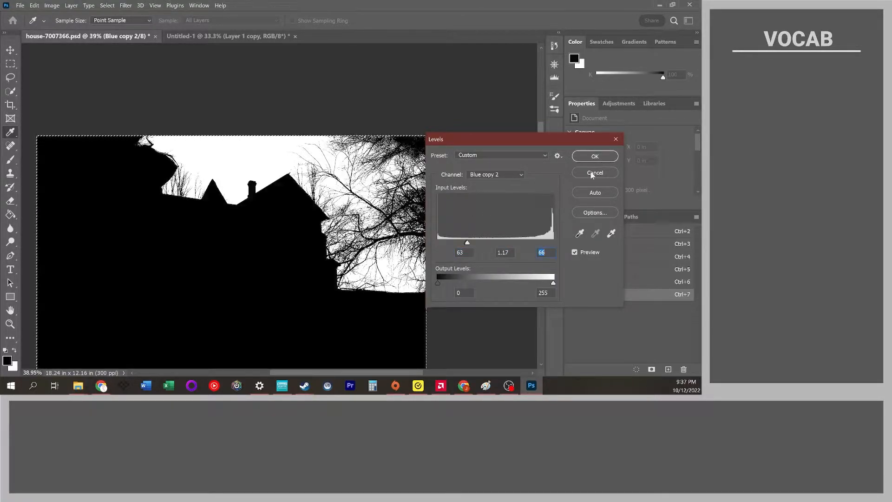
click(595, 156)
Rename the Blue copy 2 channel to RightTree.
key(b)
scroll(361, 208, up, 5)
scroll(279, 205, down, 5)
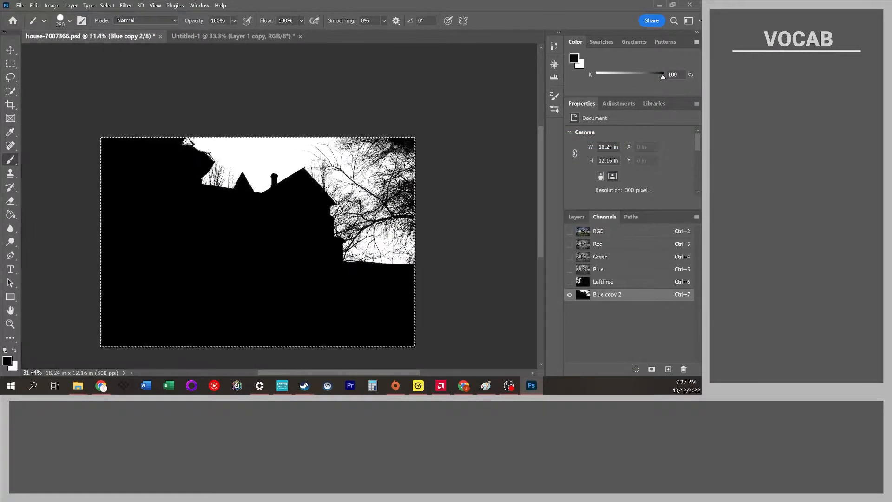
scroll(377, 189, up, 2)
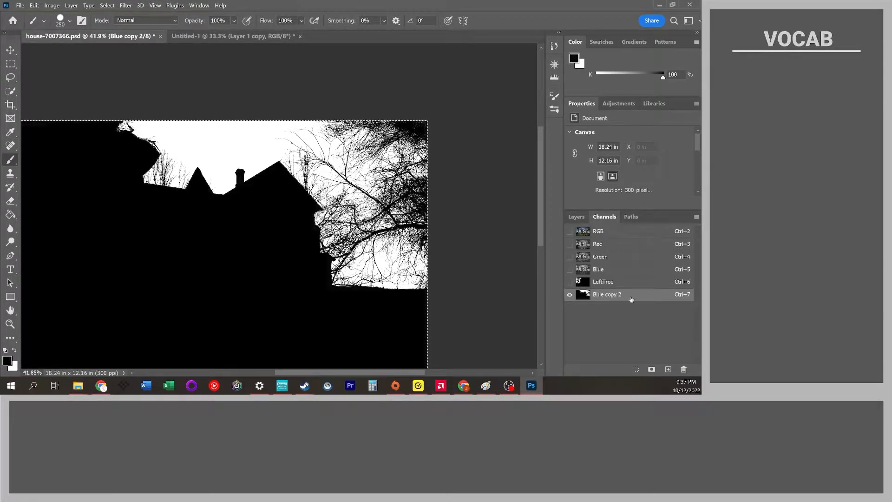
double_click(614, 295)
text(RightTree)
key(Return)
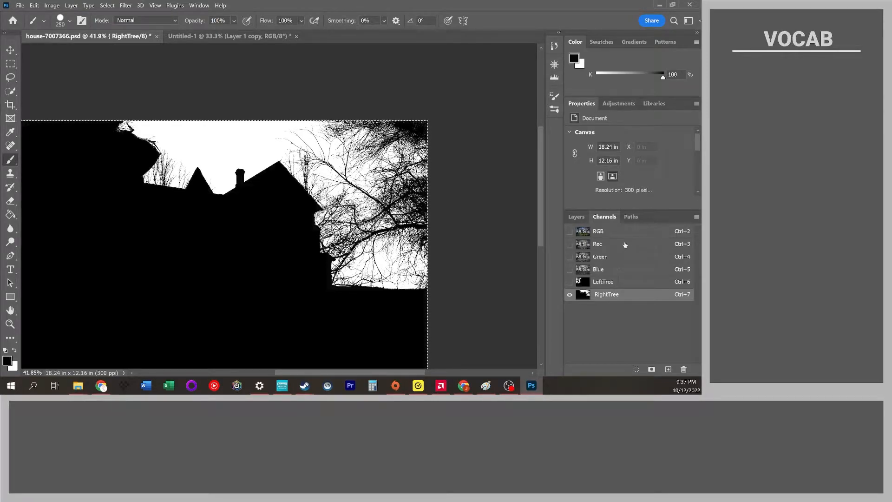
Preview the RightTree channel as a selection over the color composite, then deselect it.
click(608, 237)
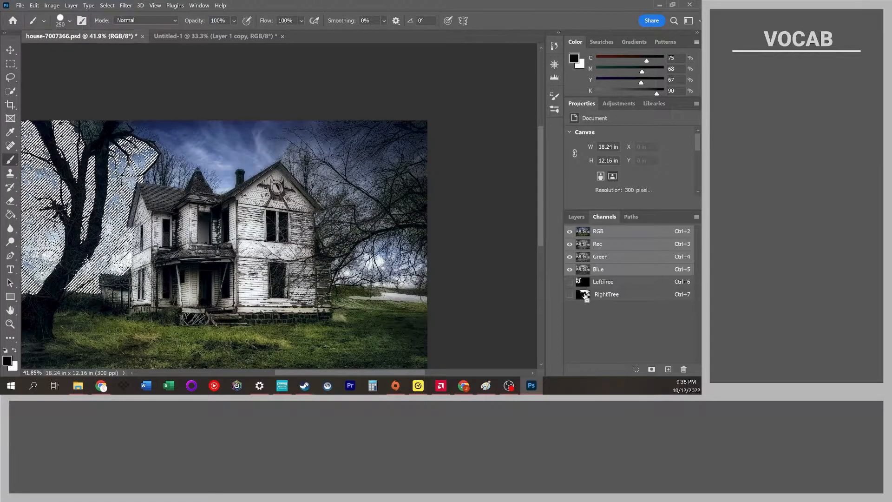
ctrl+shift+click(583, 295)
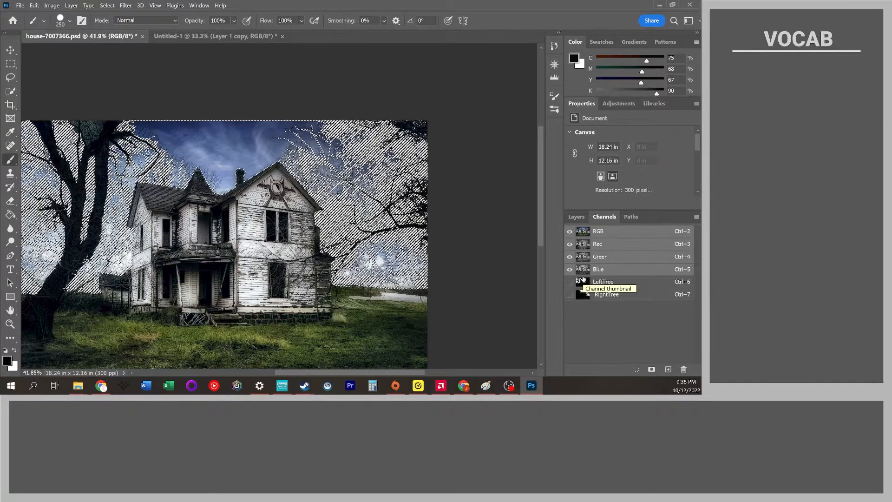
click(600, 295)
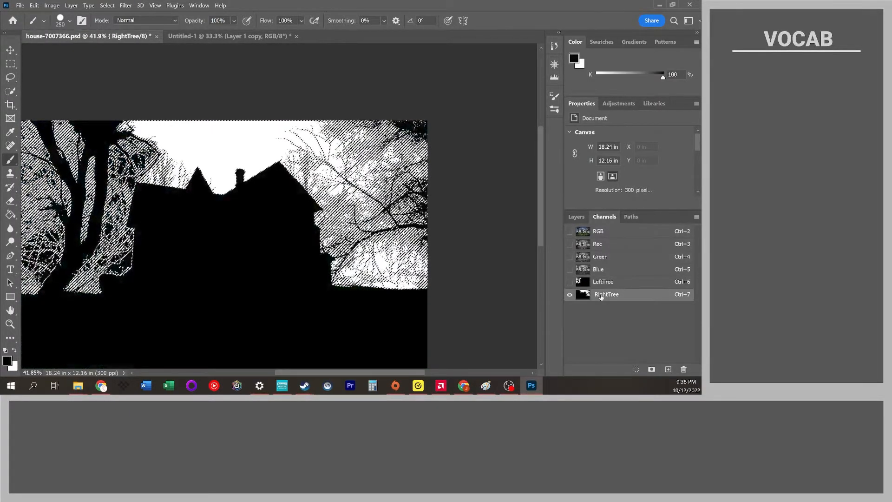
key(ctrl+d)
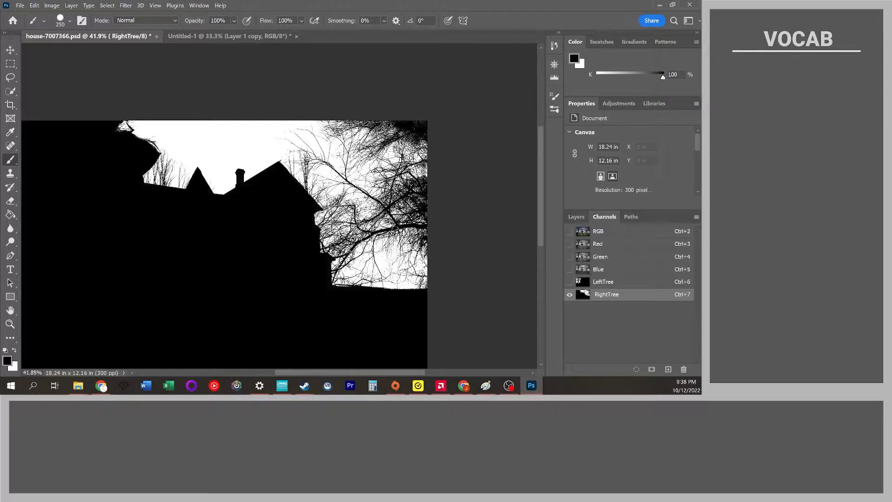
Duplicate the Blue channel and apply Levels with input levels 28, 9.99 and 159.
click(614, 273)
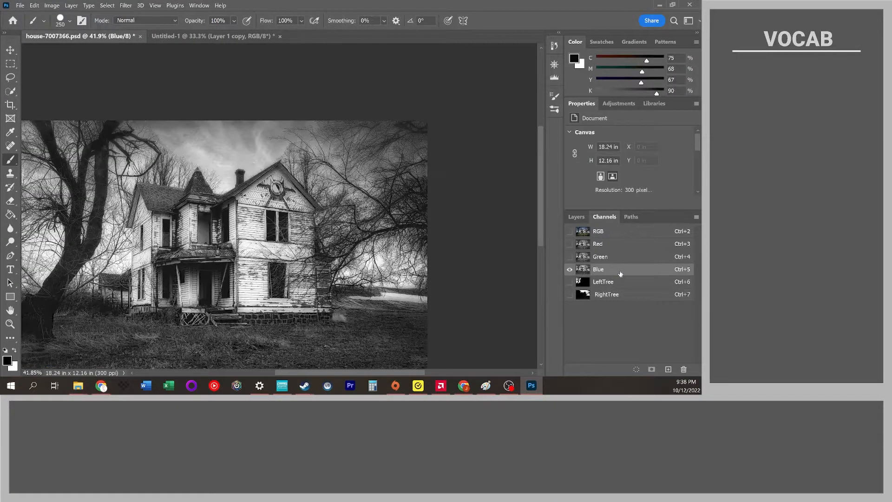
drag(621, 272, 668, 369)
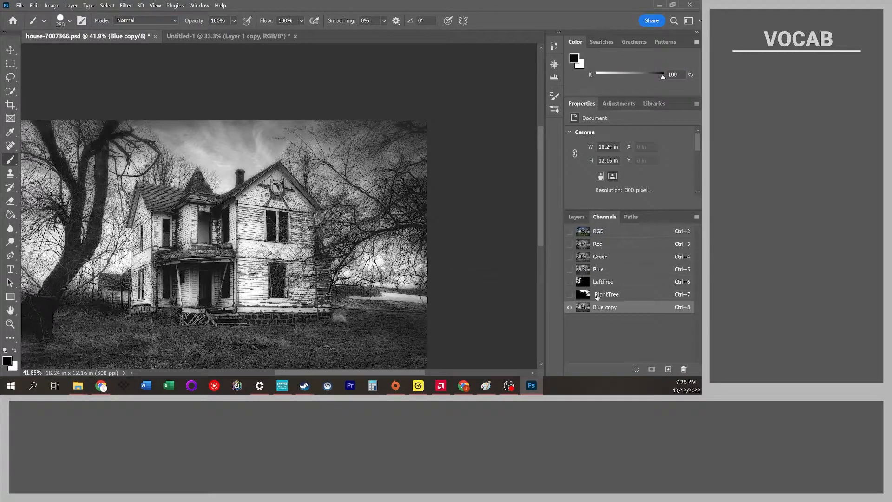
key(ctrl+l)
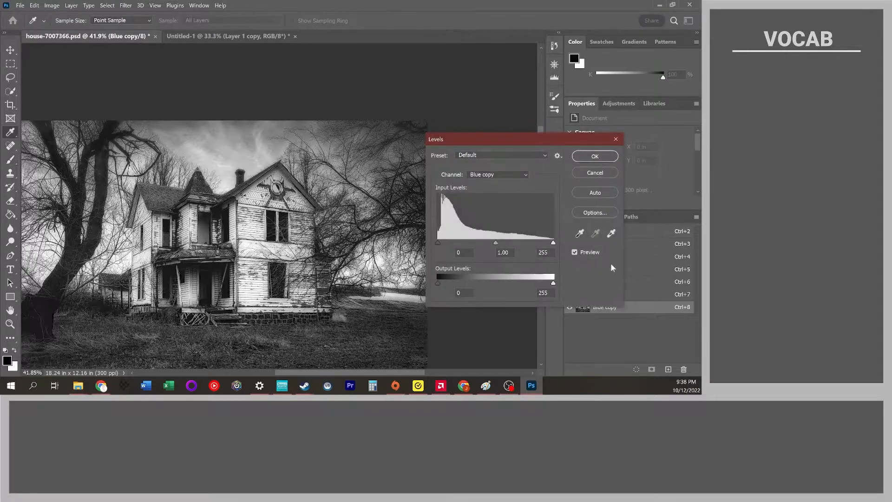
drag(496, 242, 441, 244)
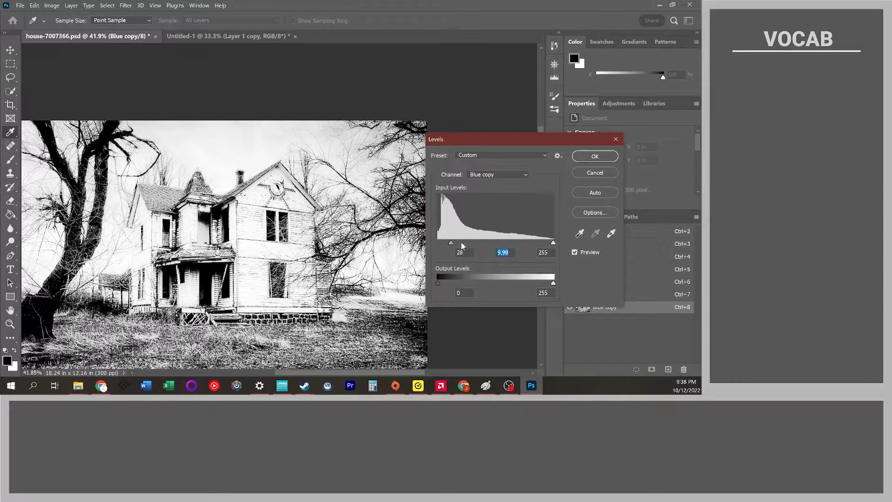
drag(518, 243, 509, 243)
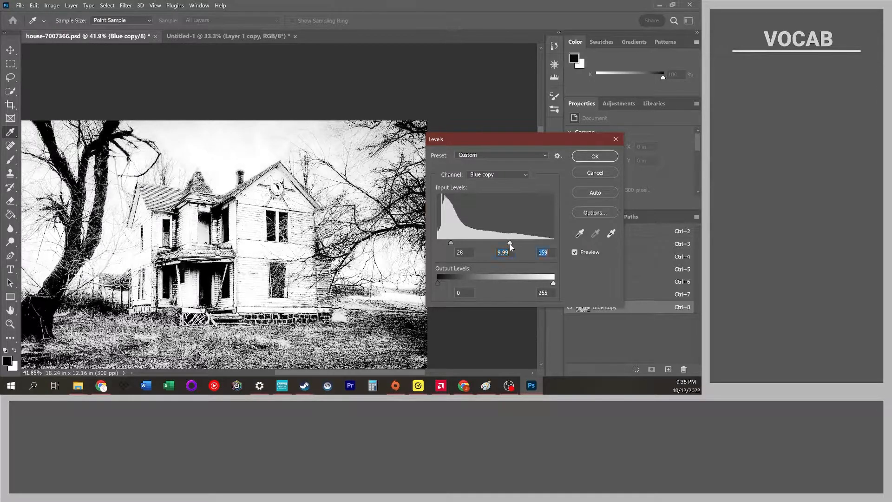
click(594, 156)
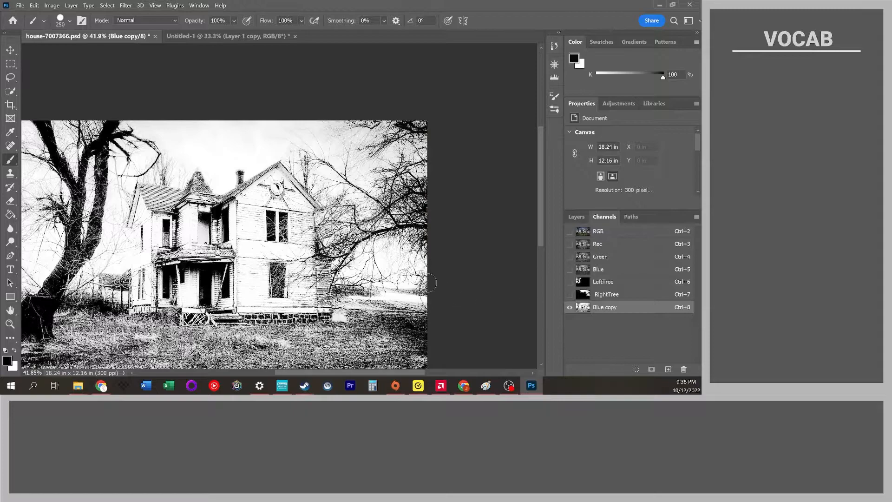
Enlarge the brush and paint the whole Blue copy channel solid black.
mouse_move(124, 127)
mouse_down()
mouse_move(83, 154)
mouse_move(70, 116)
mouse_move(52, 138)
mouse_move(45, 122)
mouse_move(29, 159)
mouse_move(27, 118)
mouse_up()
scroll(50, 184, down, 2)
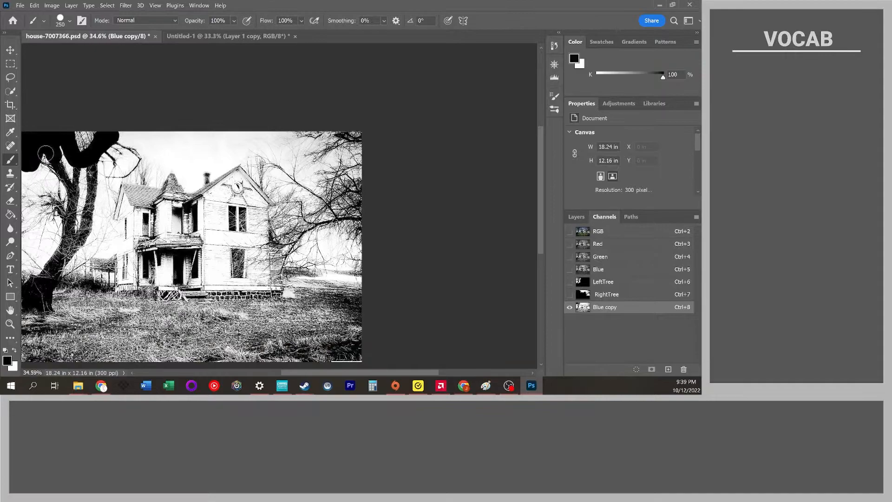
key(])
key(])
key(])
key(])
key(])
key(])
key(])
key(])
mouse_move(34, 181)
mouse_down()
mouse_move(37, 157)
mouse_move(55, 197)
mouse_move(235, 116)
mouse_move(298, 162)
mouse_move(169, 144)
mouse_move(190, 213)
mouse_move(105, 312)
mouse_move(334, 386)
mouse_move(75, 329)
mouse_move(65, 260)
mouse_move(2, 250)
mouse_move(70, 266)
mouse_up()
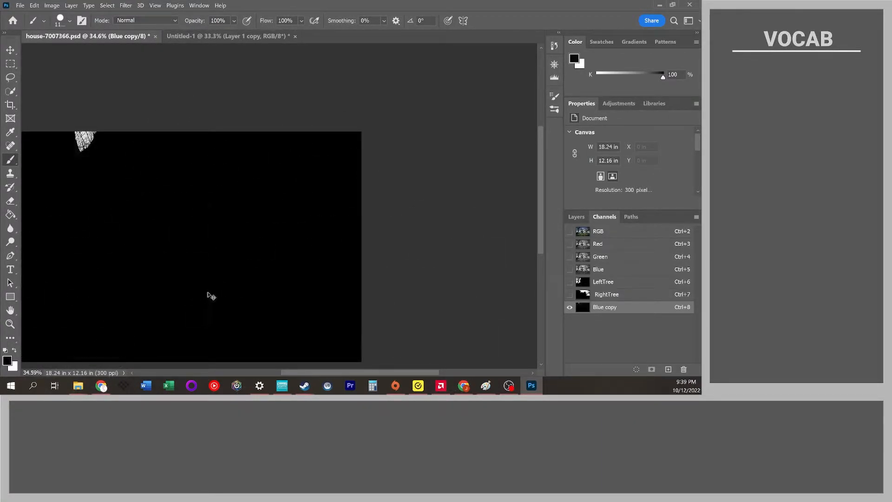
drag(168, 297, 212, 296)
Rename the blackened Blue copy channel to fix.
double_click(607, 308)
text(fix)
key(Return)
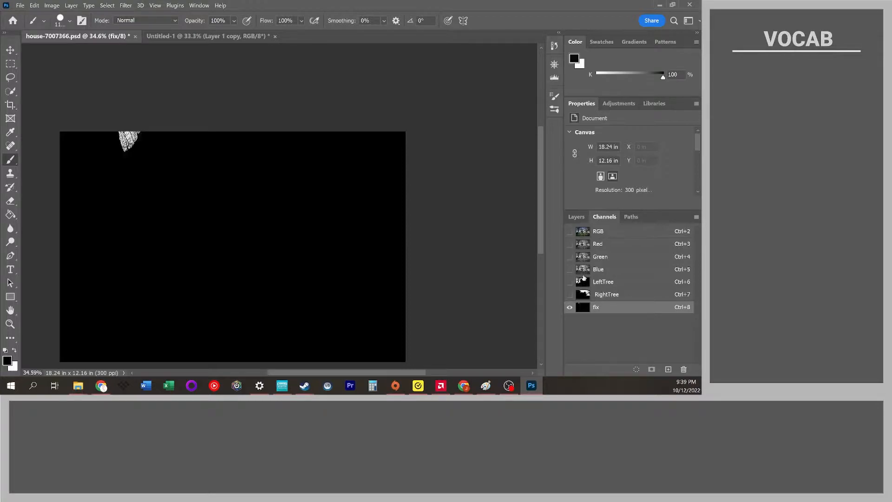
Load the LeftTree and RightTree channels as a combined selection on the composite, then duplicate the Blue channel.
click(599, 234)
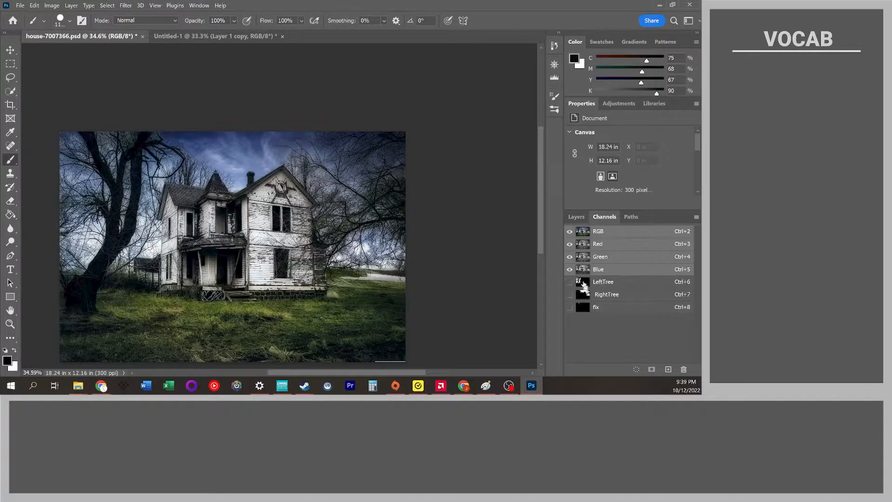
ctrl+click(584, 283)
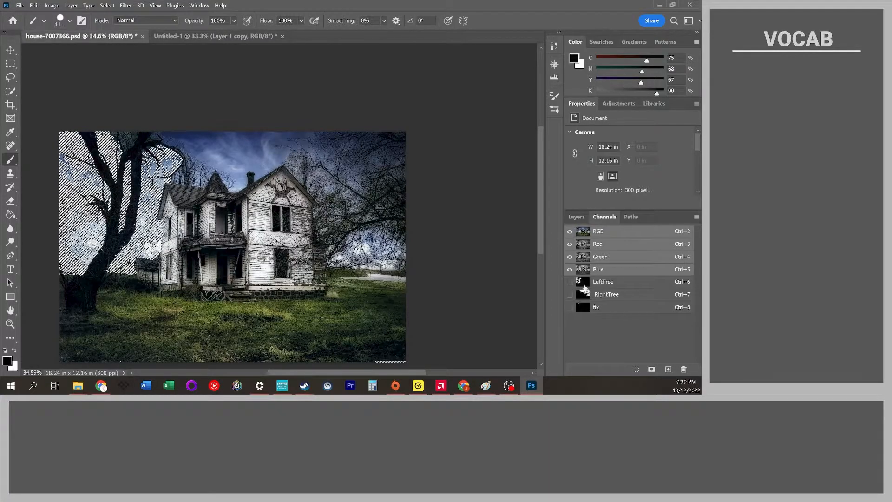
ctrl+shift+click(586, 296)
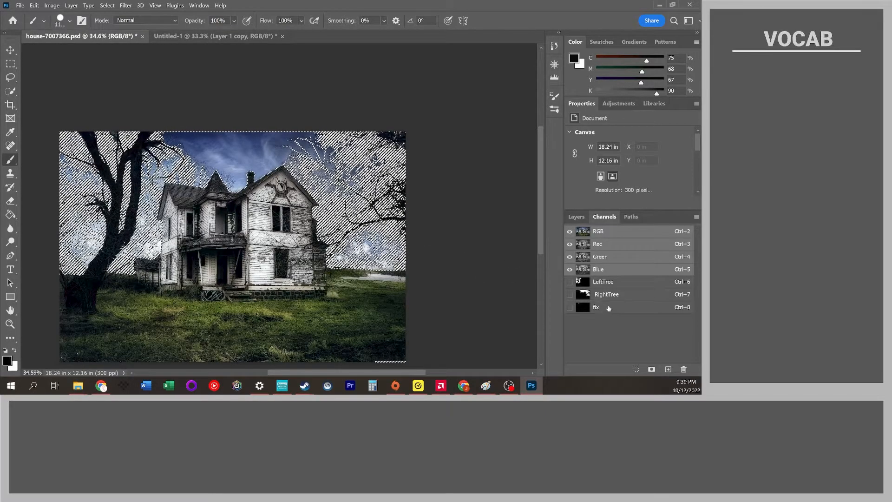
click(609, 272)
drag(609, 271, 668, 369)
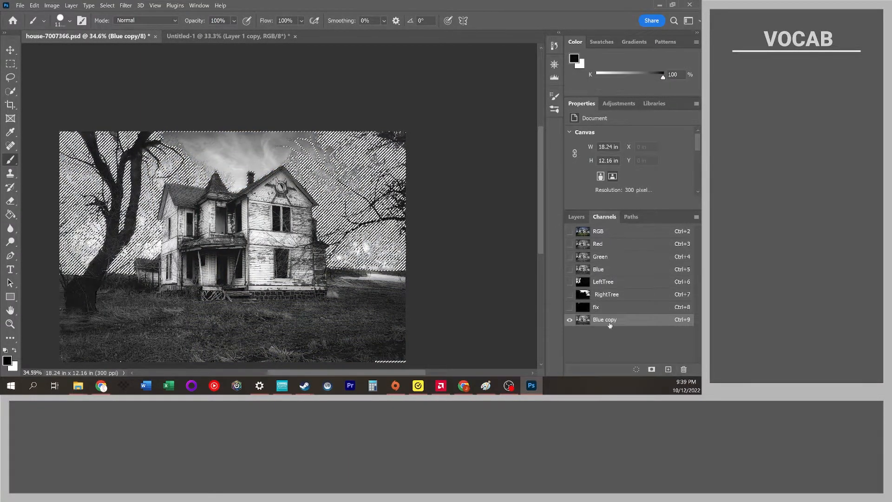
key(ctrl+d)
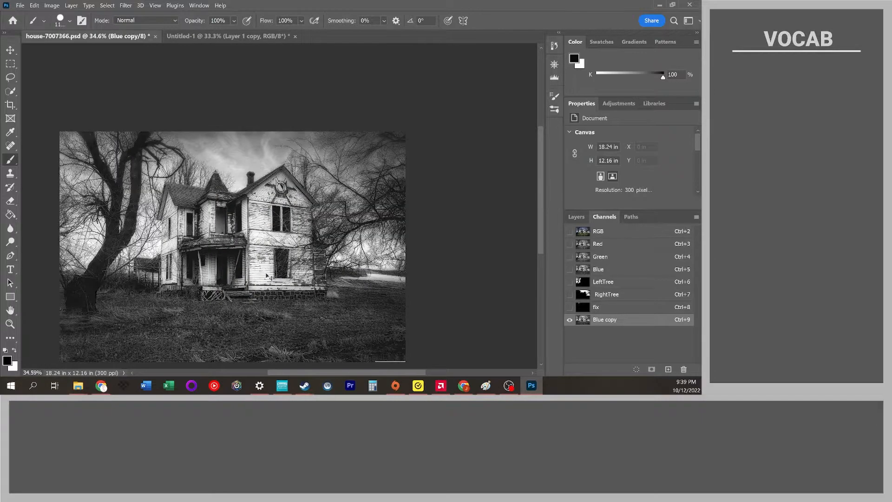
key(ctrl+l)
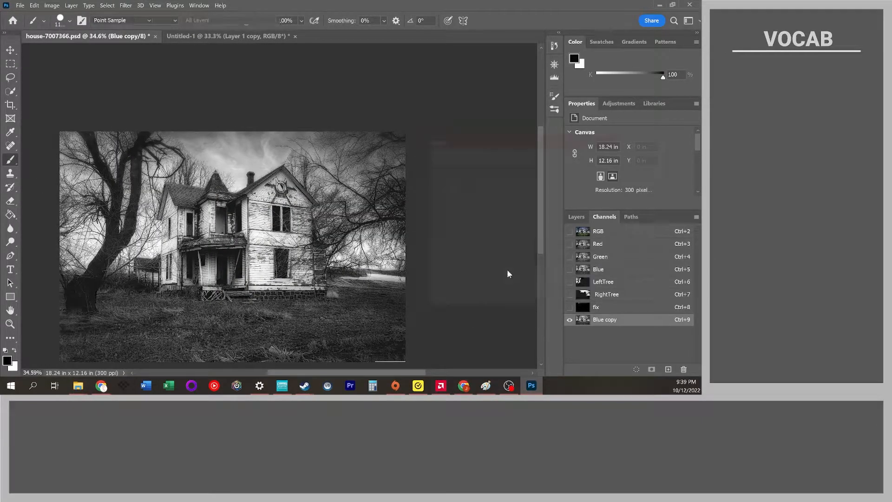
mouse_move(438, 242)
mouse_down()
mouse_move(457, 243)
mouse_move(438, 242)
mouse_up()
drag(495, 242, 468, 243)
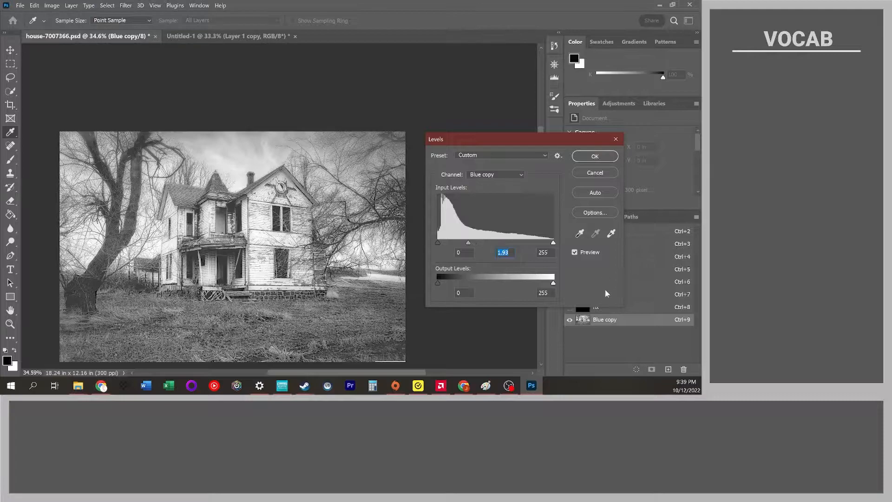
click(604, 174)
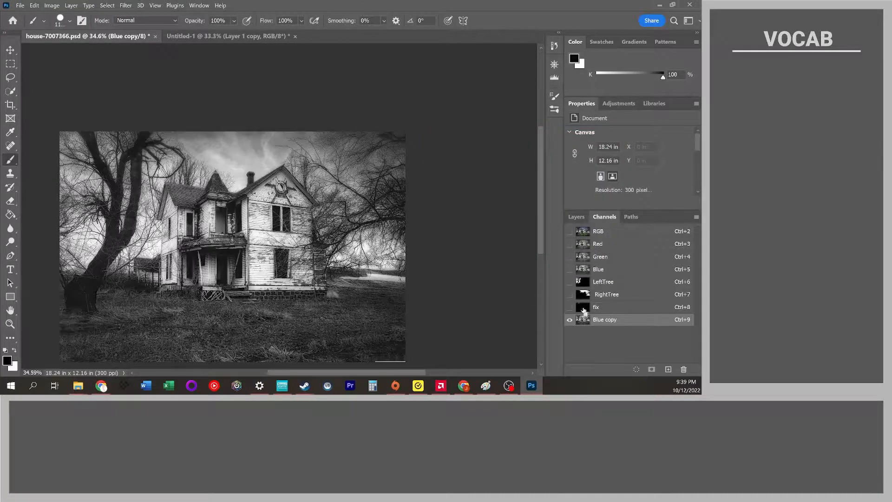
ctrl+click(583, 310)
ctrl+shift+click(583, 297)
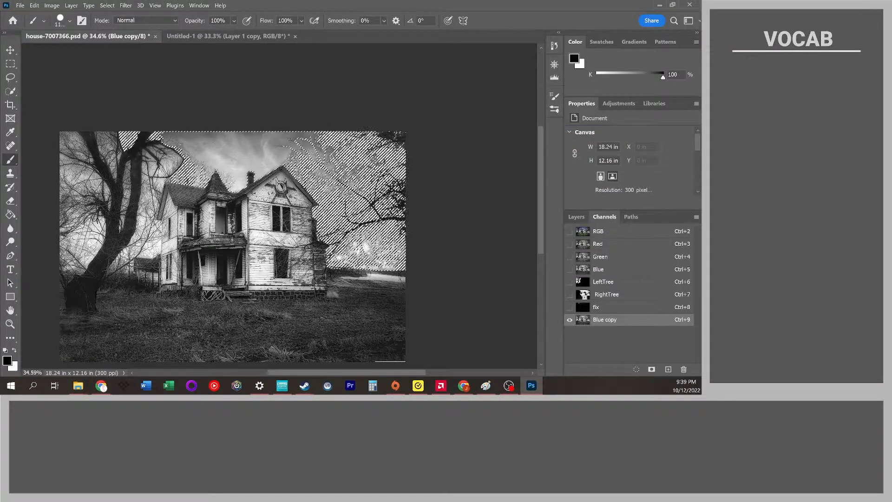
ctrl+shift+click(584, 283)
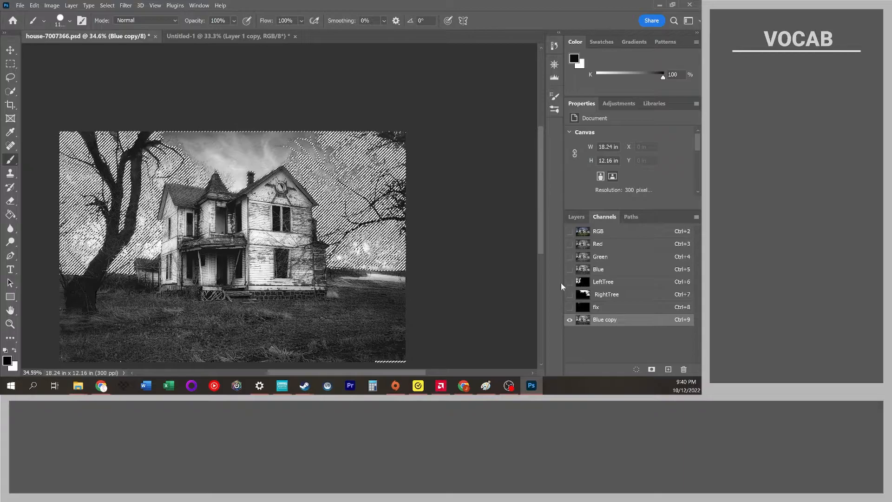
key(ctrl+d)
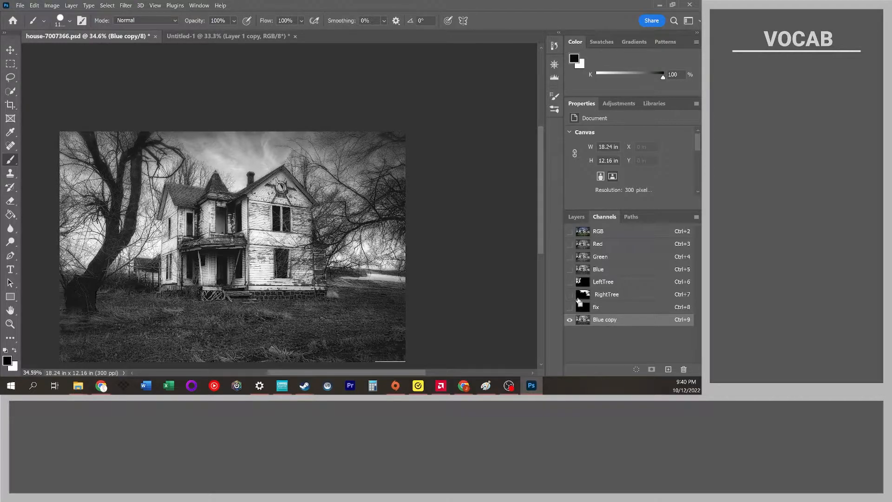
Apply Levels to the Blue copy channel with input levels 39, 9.99 and 88.
key(ctrl+l)
drag(496, 242, 456, 242)
drag(553, 243, 444, 245)
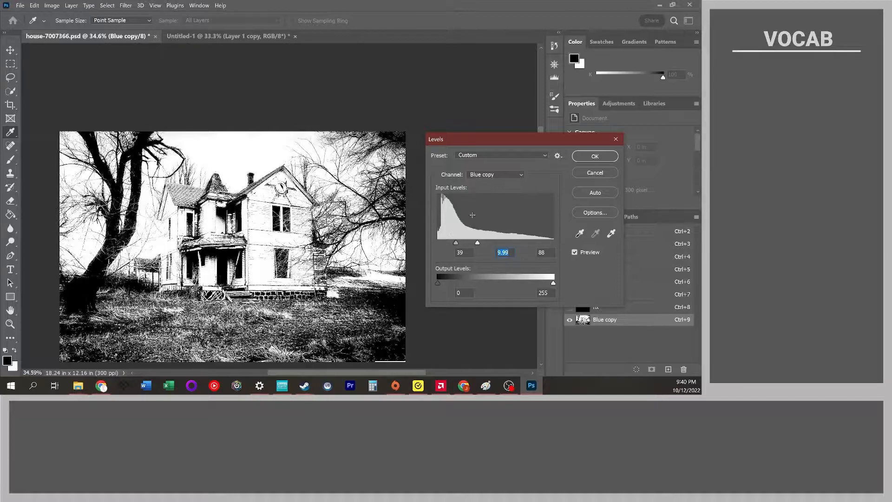
click(591, 160)
Shrink the brush and paint a small black stroke near the top of the left tree in the Blue copy channel.
key(b)
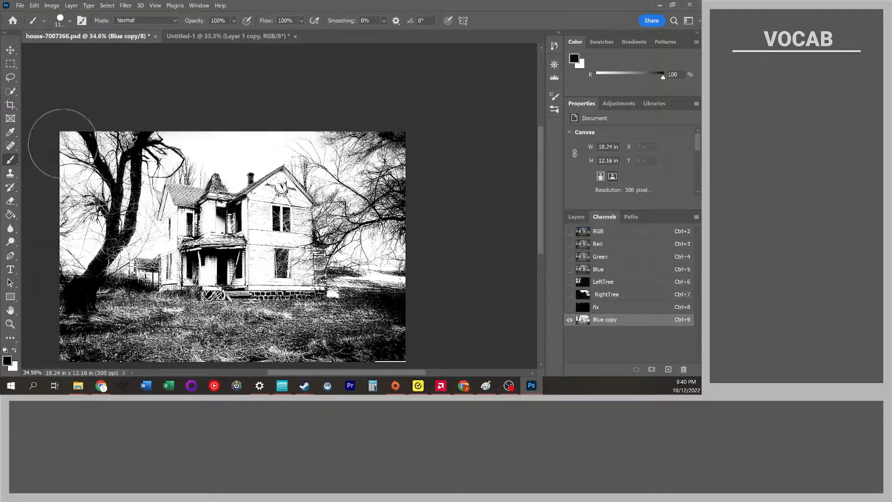
key(x)
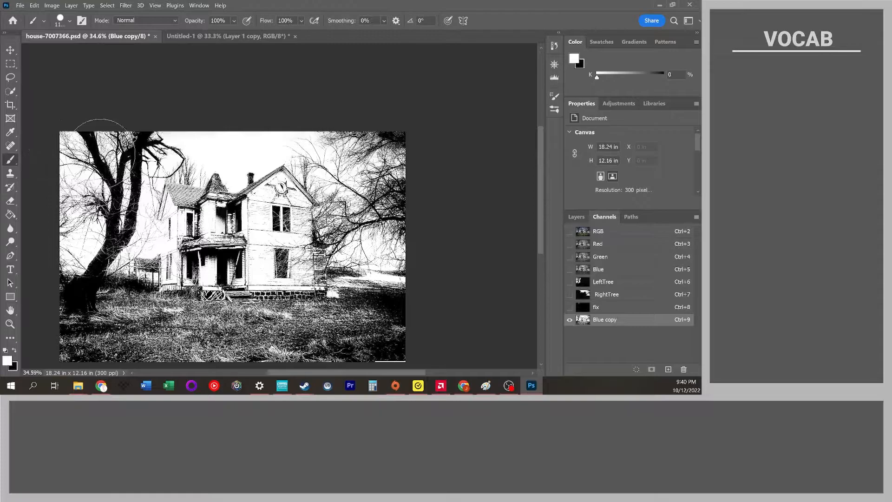
scroll(74, 142, up, 2)
scroll(78, 128, up, 2)
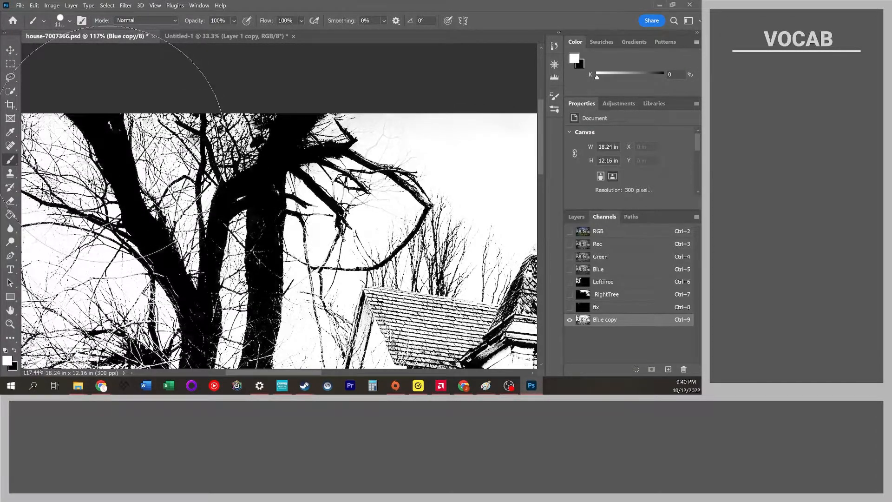
key(bracketleft)
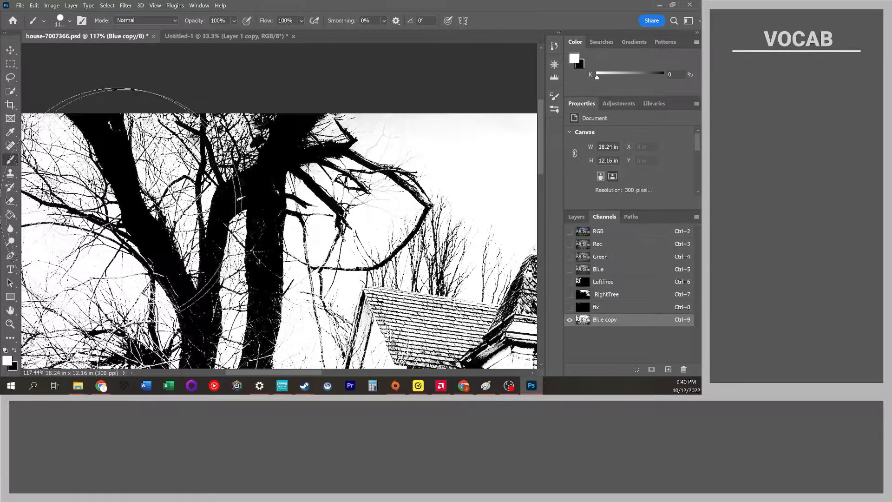
key(bracketleft)
key(bracketleft)
key(bracketleft)
key(bracketleft)
key(bracketleft)
key(bracketleft)
key(bracketleft)
key(bracketleft)
key(bracketleft)
key(bracketleft)
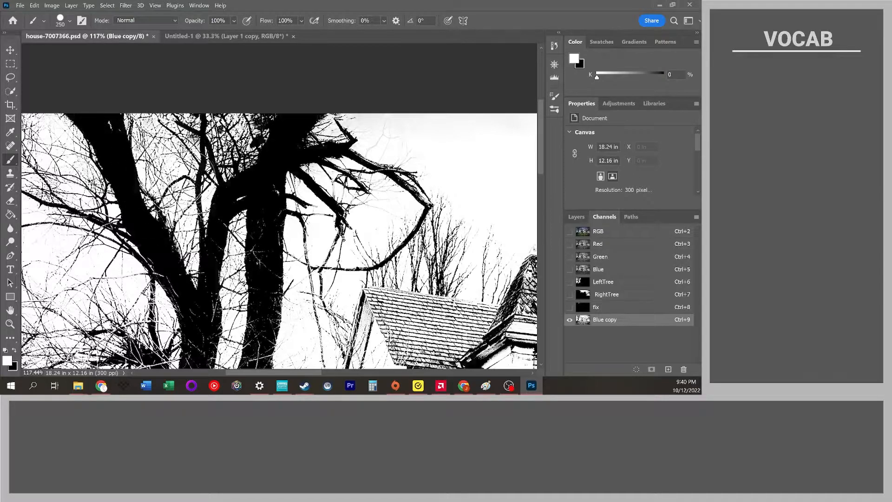
key(bracketleft)
key(x)
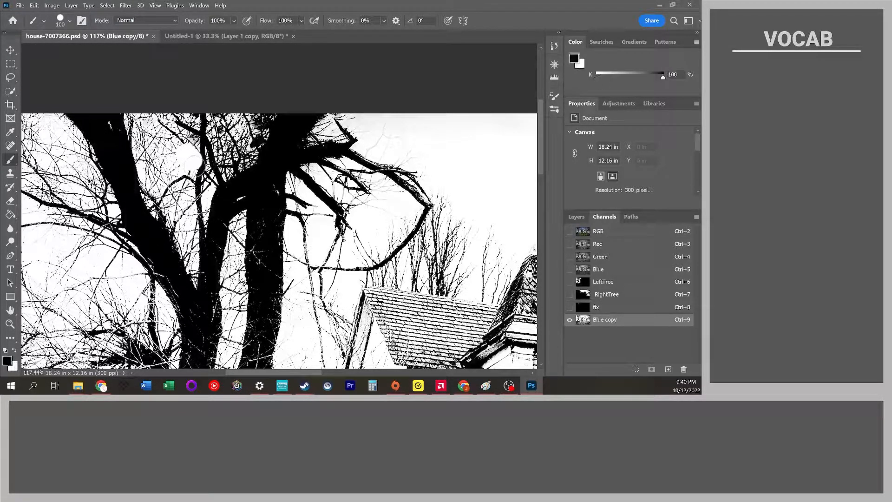
mouse_move(192, 160)
mouse_down()
mouse_move(163, 115)
mouse_move(115, 114)
mouse_move(198, 165)
mouse_move(200, 177)
mouse_move(234, 127)
mouse_up()
Enlarge the brush and paint the whole Blue copy channel solid black.
alt+scroll(235, 125, down, 5)
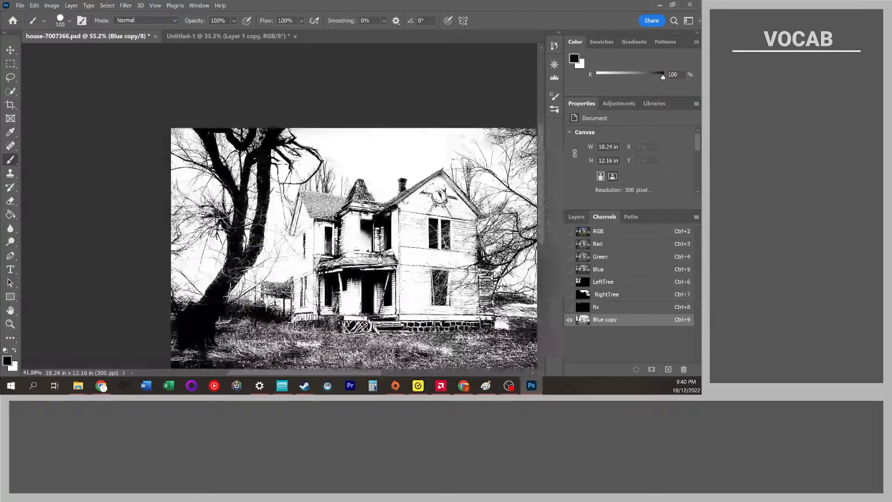
key(])
key(])
key(])
key(])
key(])
key(])
key(])
key(])
key(])
key(])
key(])
key(])
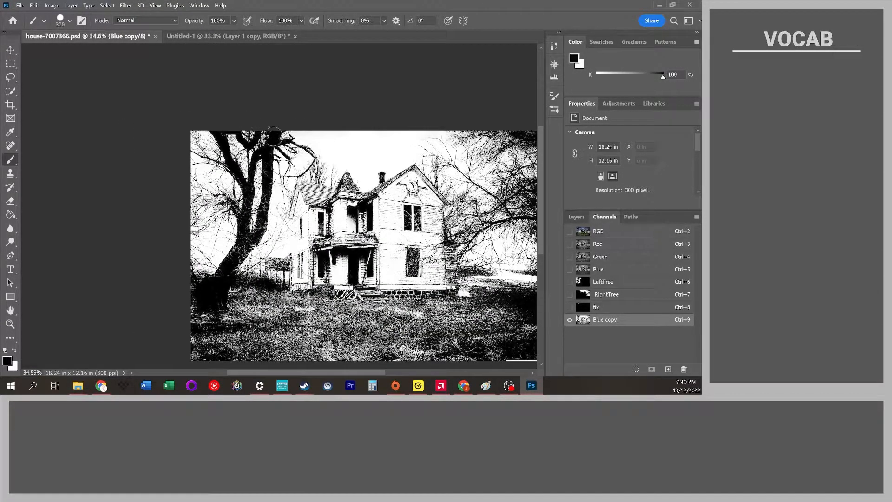
mouse_move(289, 139)
mouse_down()
mouse_move(247, 181)
mouse_move(207, 147)
mouse_move(185, 158)
mouse_move(212, 266)
mouse_move(295, 179)
mouse_move(407, 131)
mouse_move(328, 147)
mouse_move(601, 134)
mouse_up()
scroll(489, 186, down, 2)
mouse_move(492, 165)
mouse_down()
mouse_move(462, 185)
mouse_move(478, 222)
mouse_move(395, 248)
mouse_move(334, 294)
mouse_move(293, 305)
mouse_up()
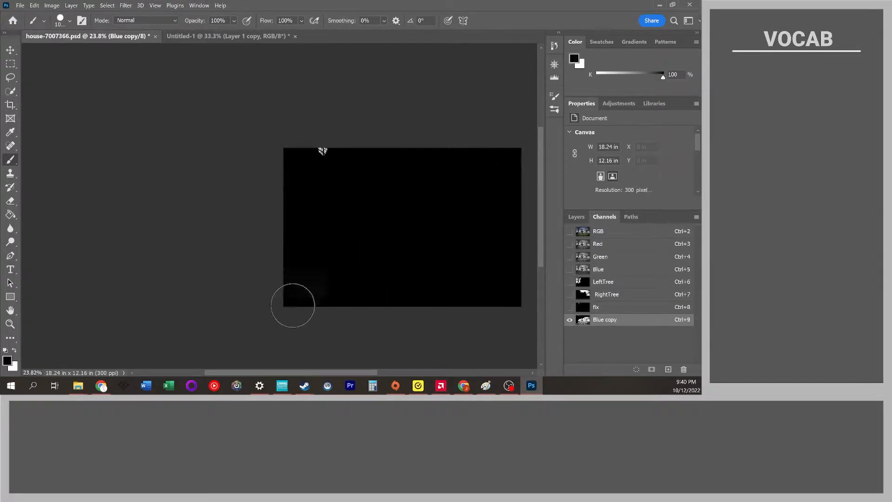
Rename the blackened Blue copy channel to Fix2.
double_click(603, 322)
text(Fix23)
key(Return)
double_click(603, 321)
key(Return)
Load LeftTree, RightTree, fix and Fix2 as one combined selection and return to the RGB composite.
ctrl+click(584, 282)
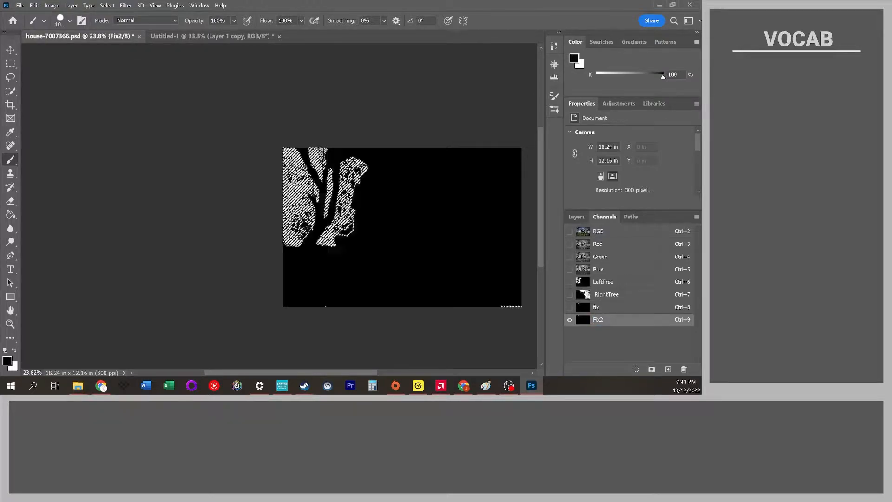
ctrl+shift+click(583, 294)
ctrl+shift+click(584, 309)
ctrl+shift+click(585, 320)
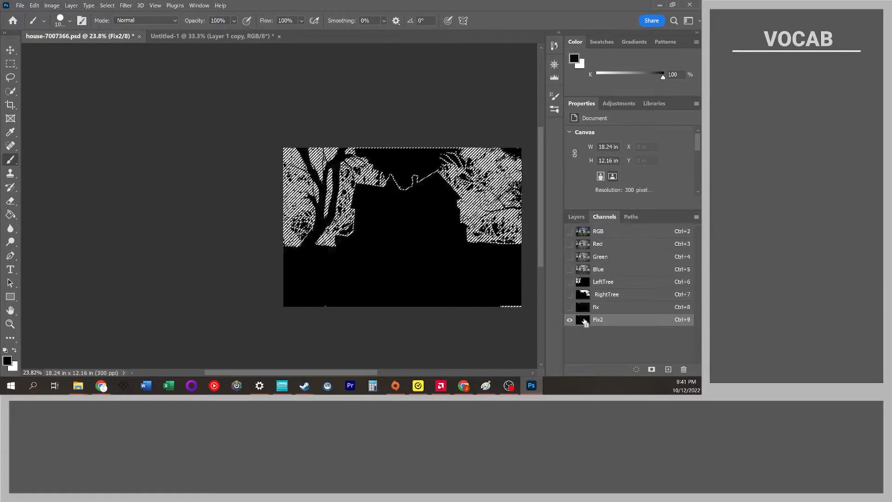
click(584, 233)
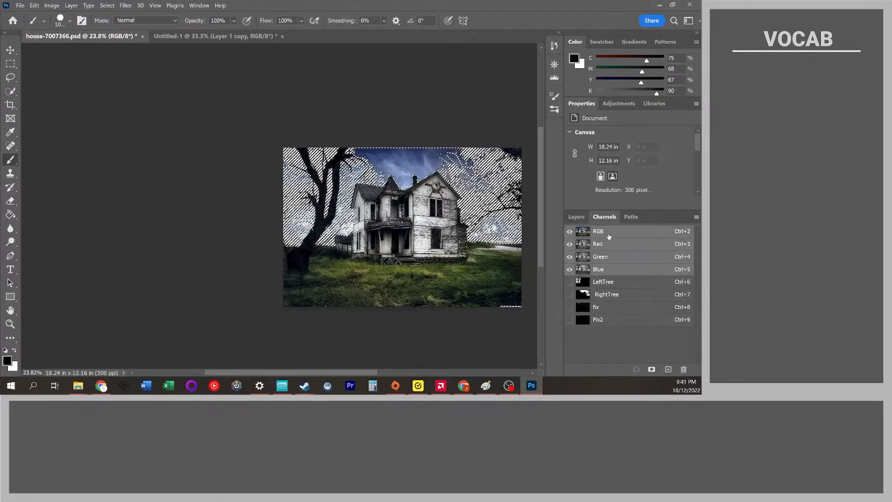
Add a layer mask to Layer 0 from the selection and invert the mask.
scroll(380, 164, up, 2)
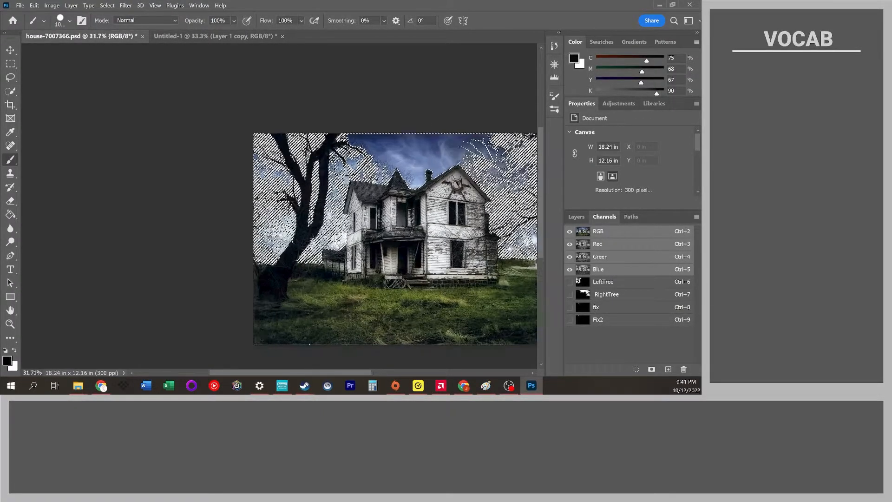
scroll(372, 177, right, 1)
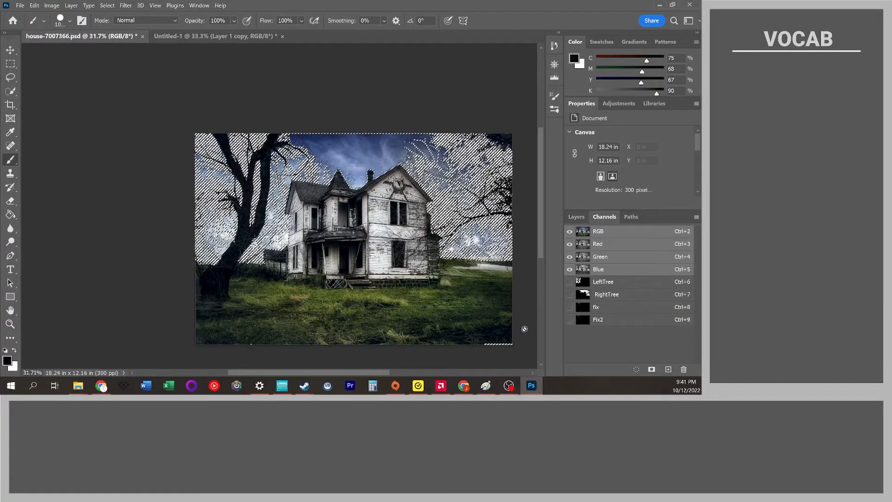
click(10, 77)
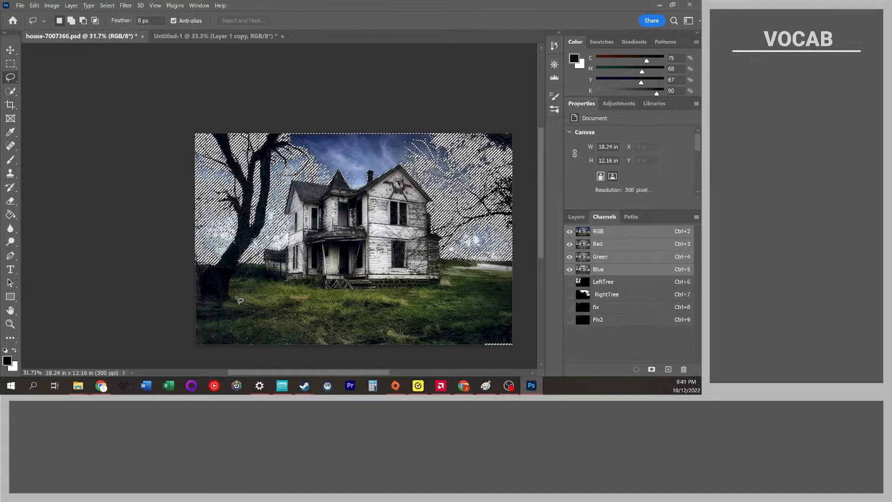
click(83, 20)
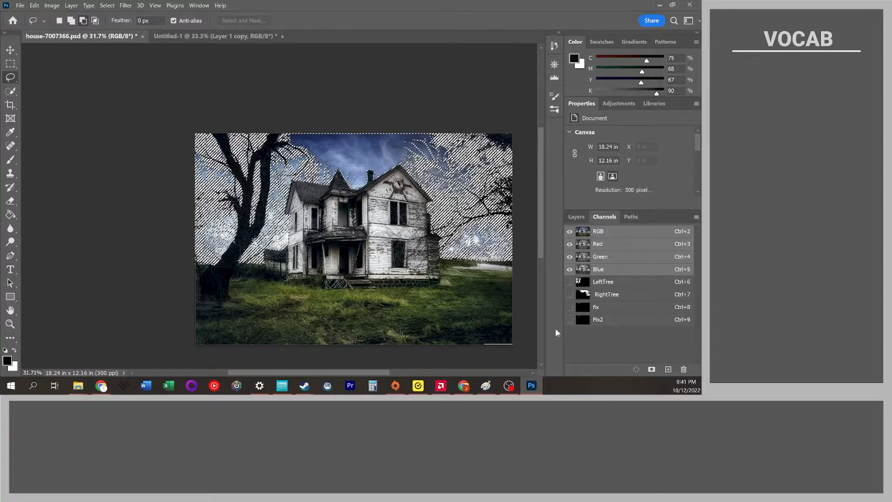
click(577, 217)
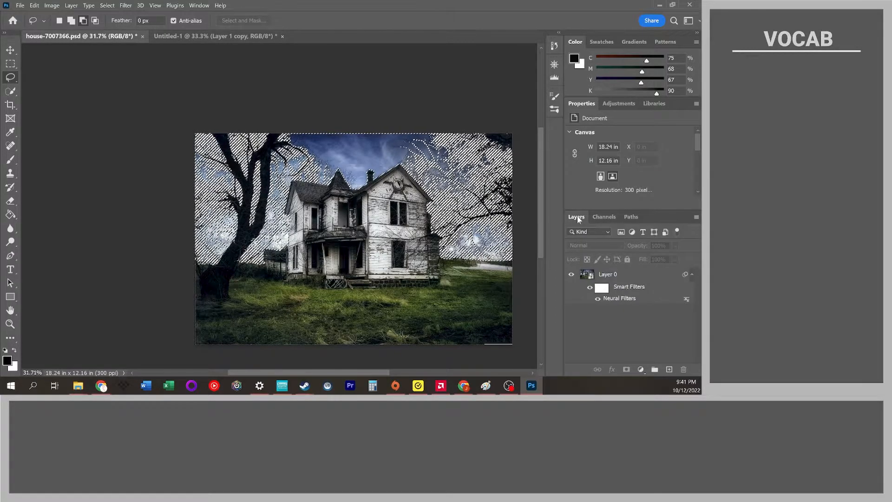
click(611, 279)
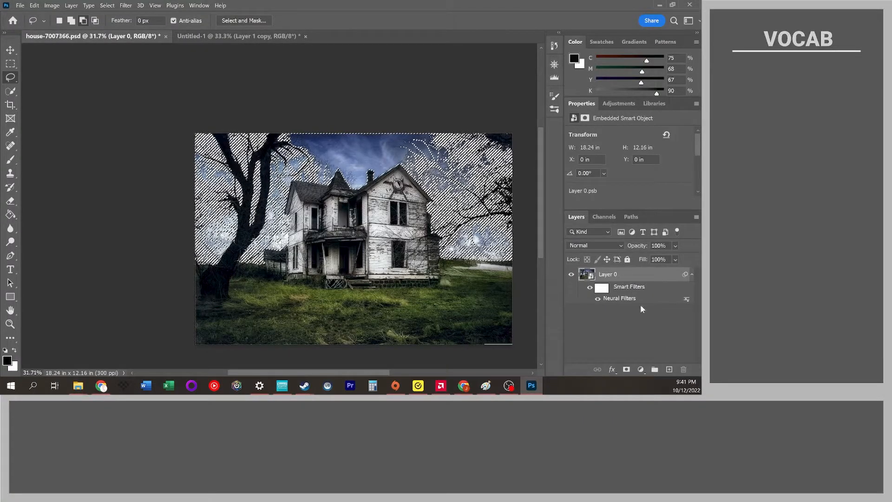
click(628, 370)
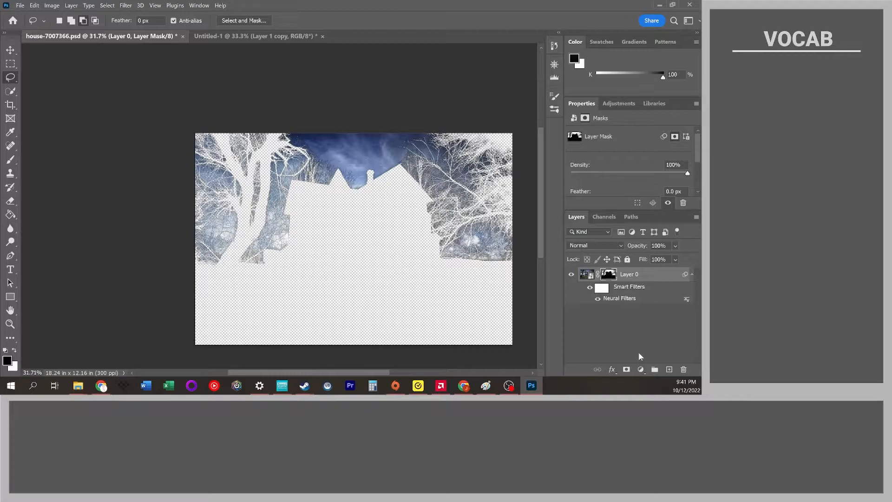
key(ctrl+i)
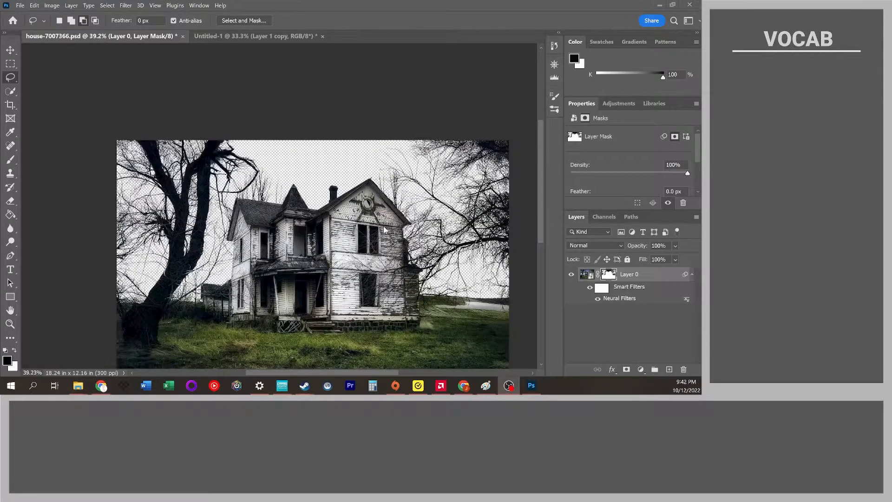
Zoom in and pan to examine the masked edges around the tree branches.
scroll(385, 230, down, 1)
scroll(385, 230, right, 1)
scroll(385, 230, down, 2)
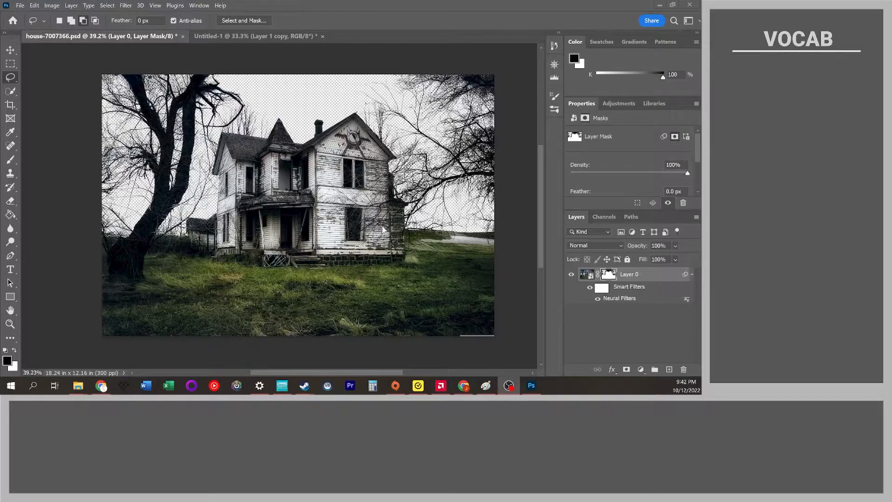
scroll(142, 128, up, 5)
scroll(188, 240, up, 2)
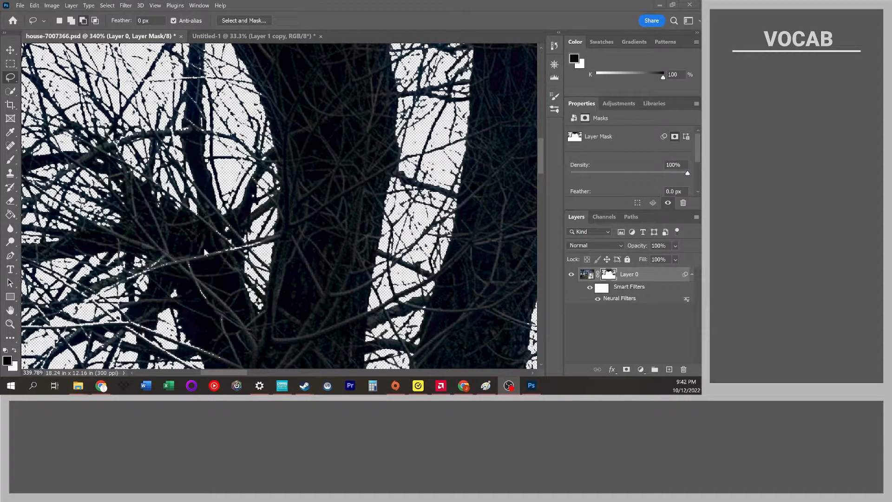
scroll(335, 144, down, 5)
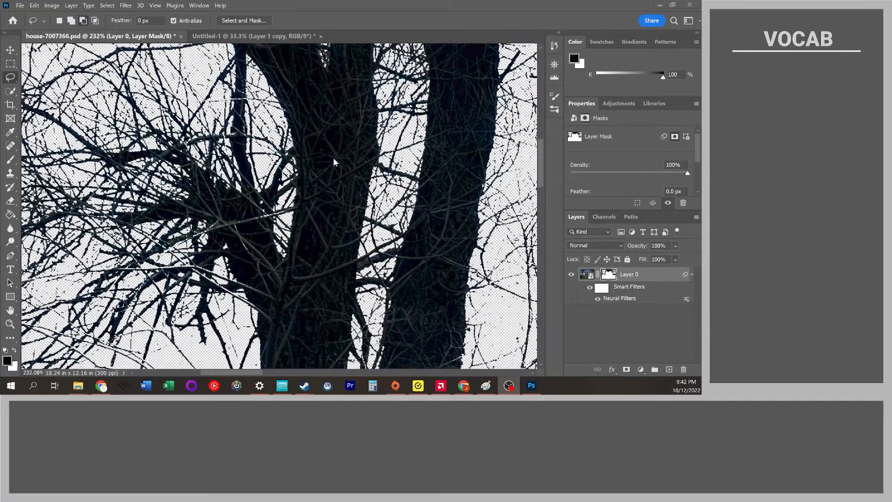
scroll(387, 177, up, 6)
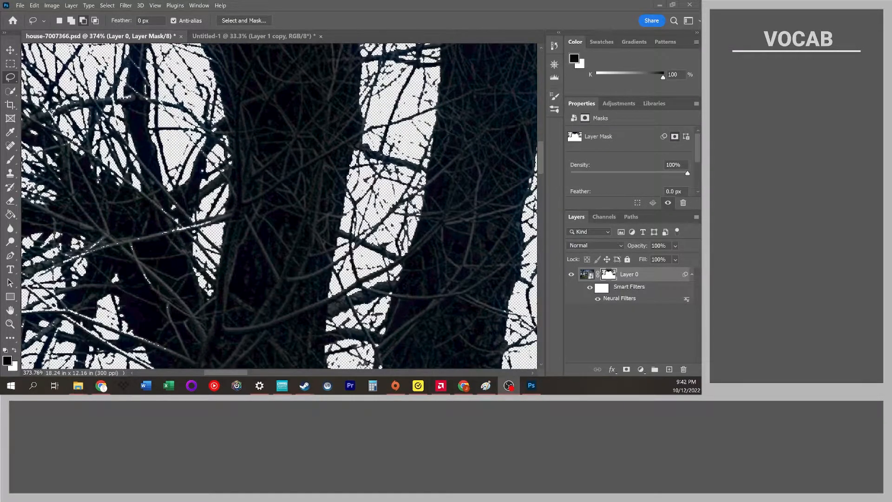
scroll(415, 166, down, 4)
scroll(367, 177, up, 3)
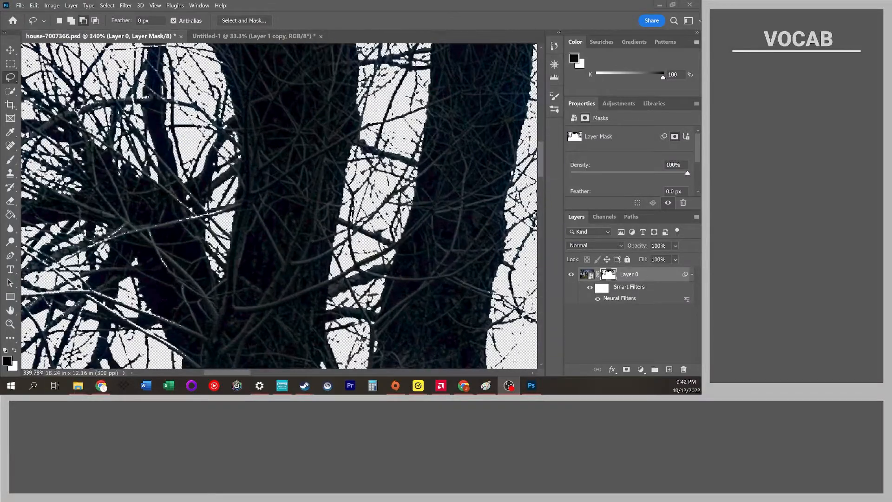
scroll(327, 180, down, 3)
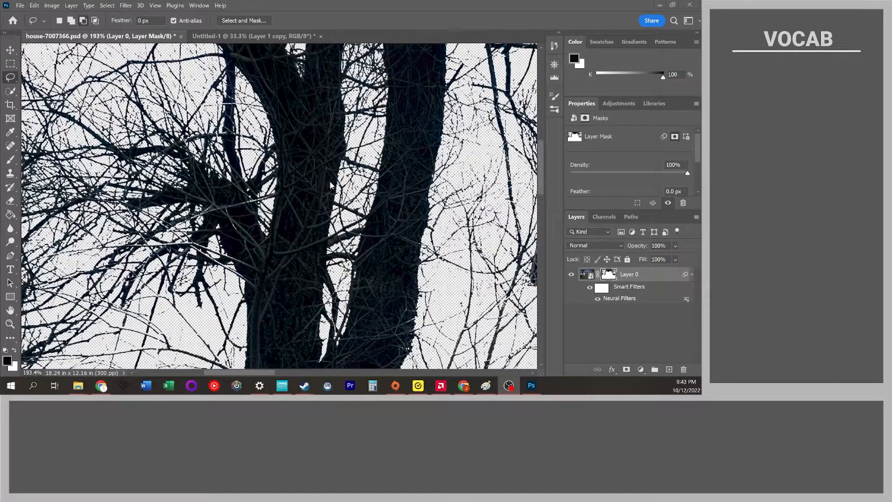
scroll(418, 180, right, 2)
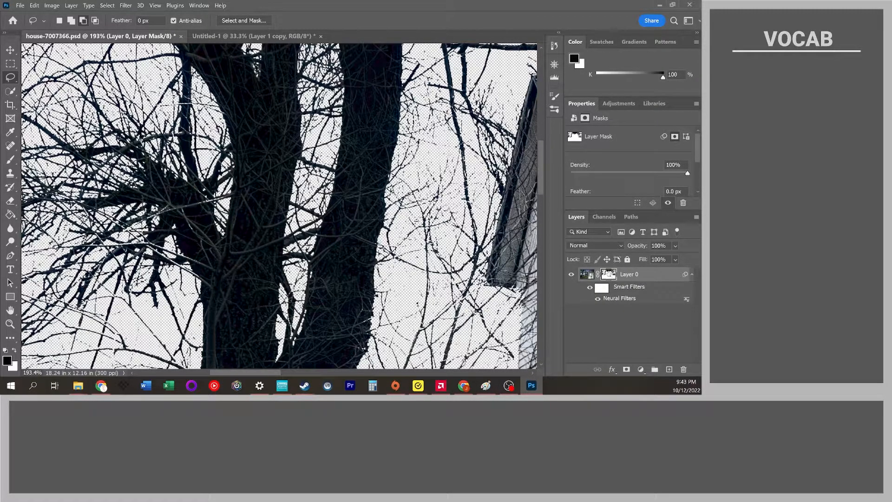
Open Select and Mask on Layer 0's mask and set Feather to 1.5 px and Shift Edge to +100%.
double_click(610, 275)
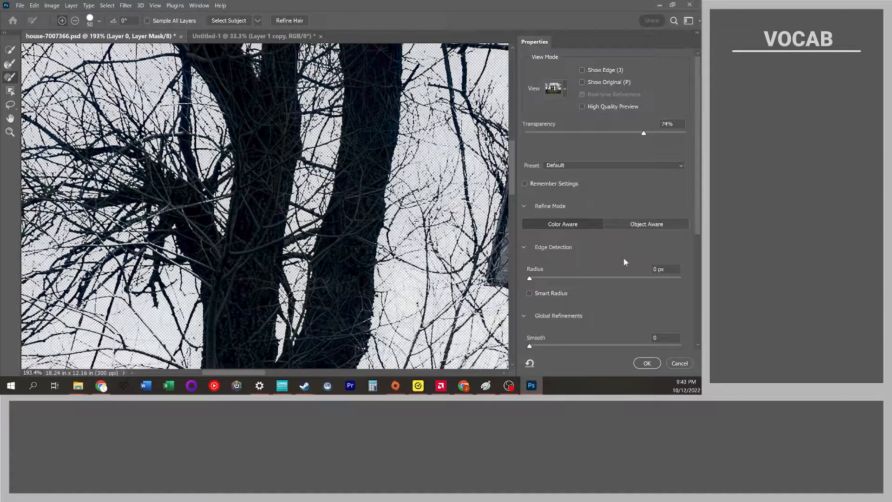
scroll(552, 274, down, 3)
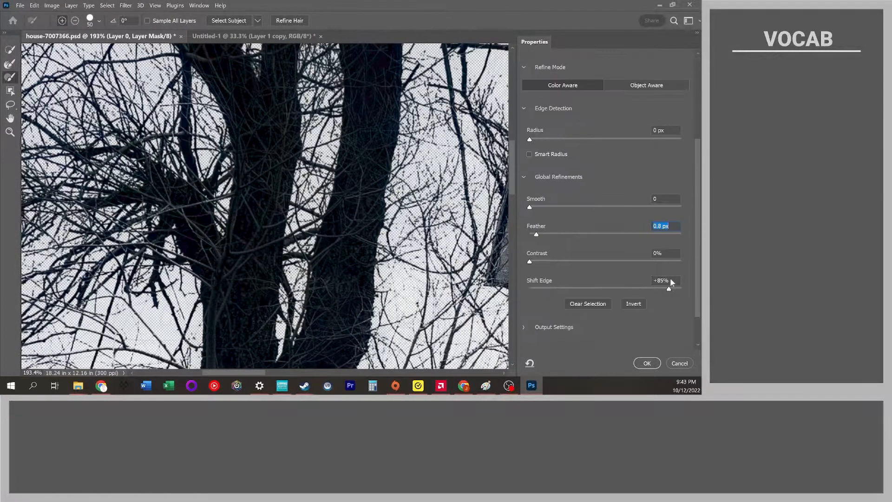
drag(670, 280, 549, 278)
drag(537, 234, 544, 240)
click(540, 289)
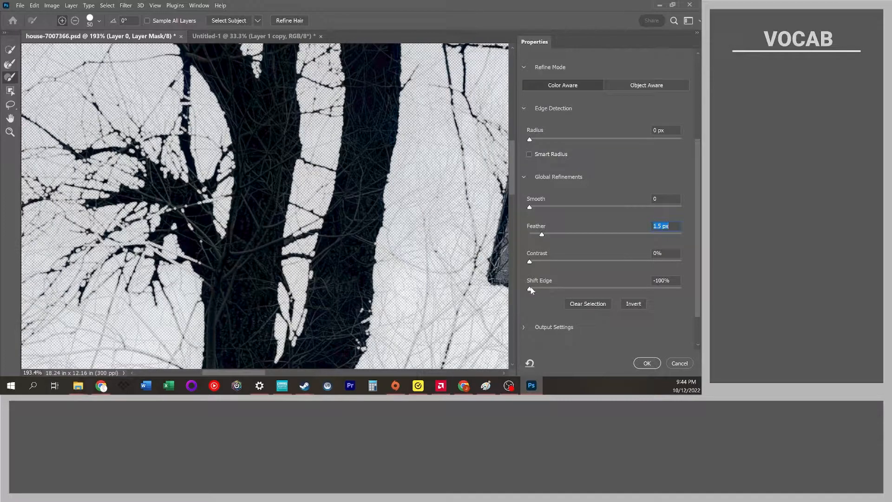
drag(578, 287, 686, 272)
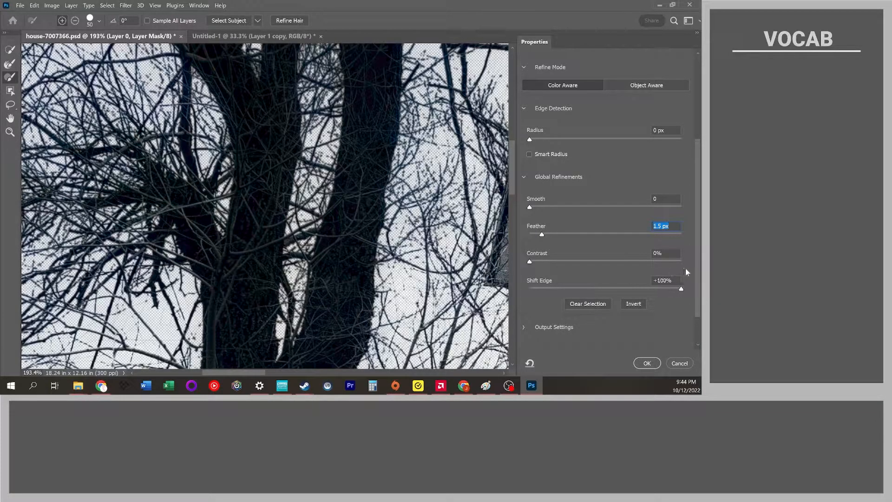
Try raising Smooth to 12 and Contrast to 55% and reset both to 0.
mouse_move(549, 238)
mouse_down()
mouse_move(534, 238)
mouse_move(542, 238)
mouse_up()
click(547, 207)
drag(533, 260, 614, 263)
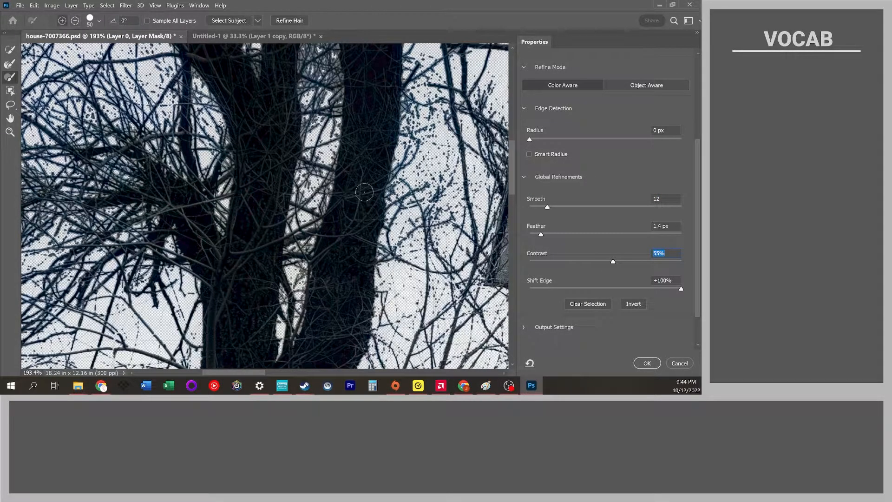
drag(551, 258, 497, 259)
drag(542, 236, 524, 211)
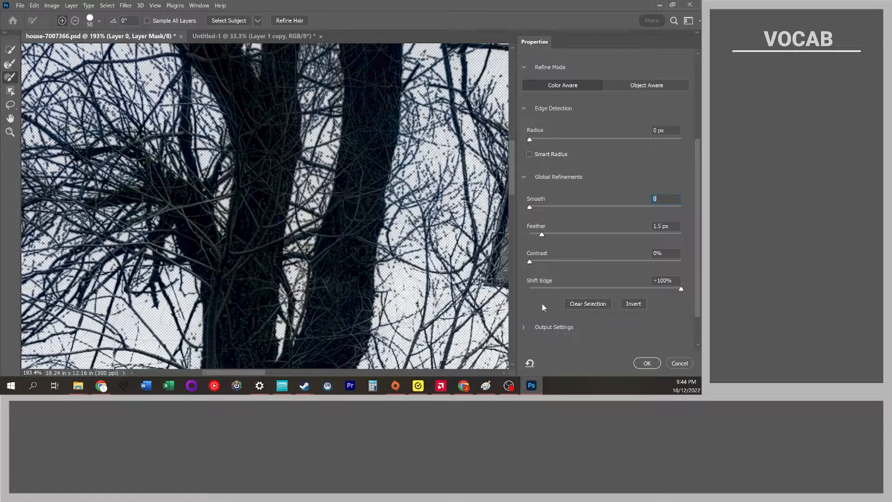
Zoom and pan around the image to examine the refined branch edges against the sky.
key(alt)
click(9, 132)
drag(453, 240, 112, 199)
drag(502, 223, 326, 255)
drag(254, 125, 275, 140)
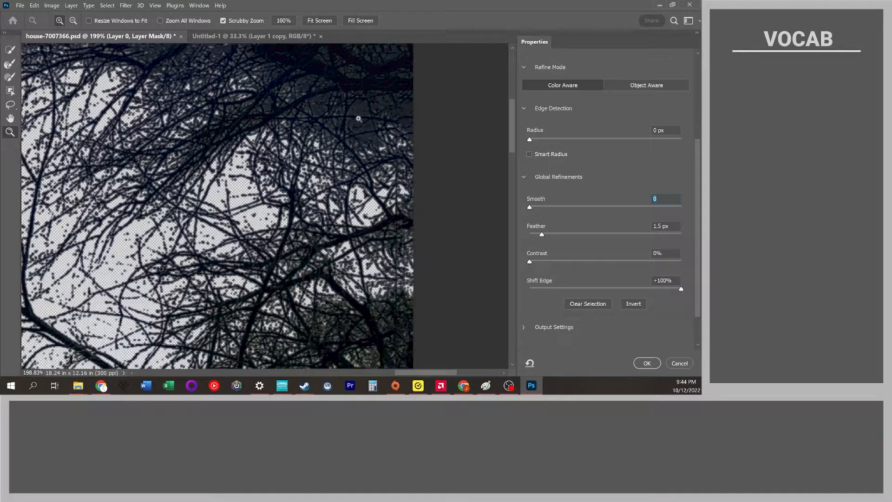
drag(358, 139, 334, 134)
drag(96, 180, 124, 184)
drag(197, 201, 187, 199)
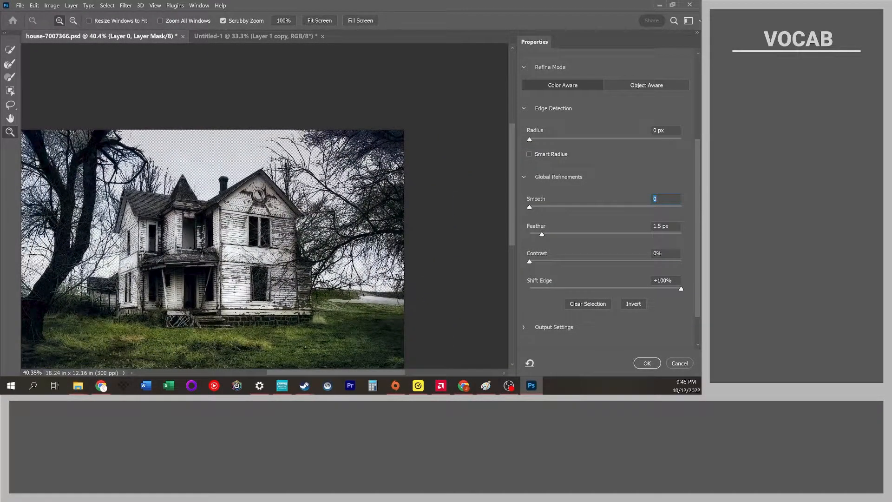
drag(66, 138, 92, 148)
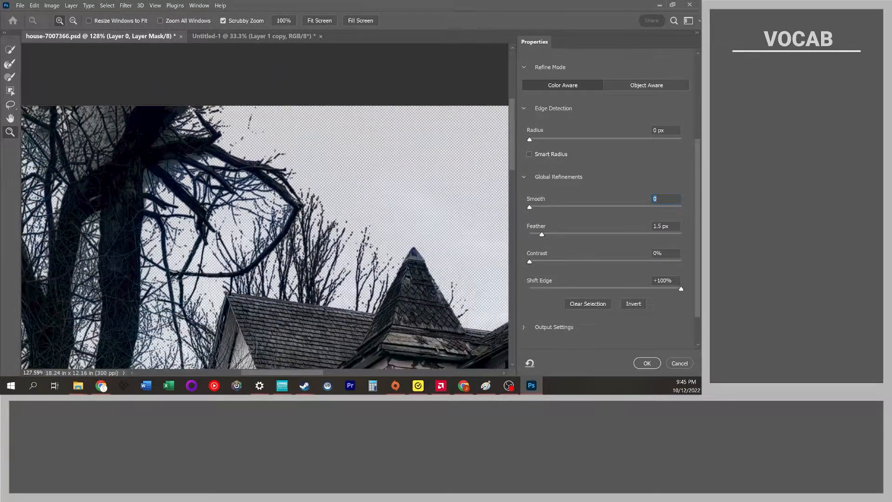
drag(309, 372, 301, 374)
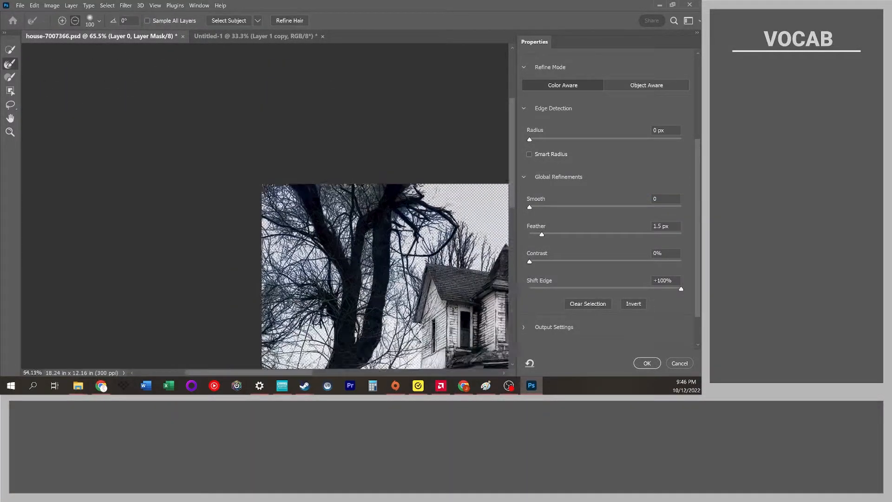
scroll(393, 231, down, 1)
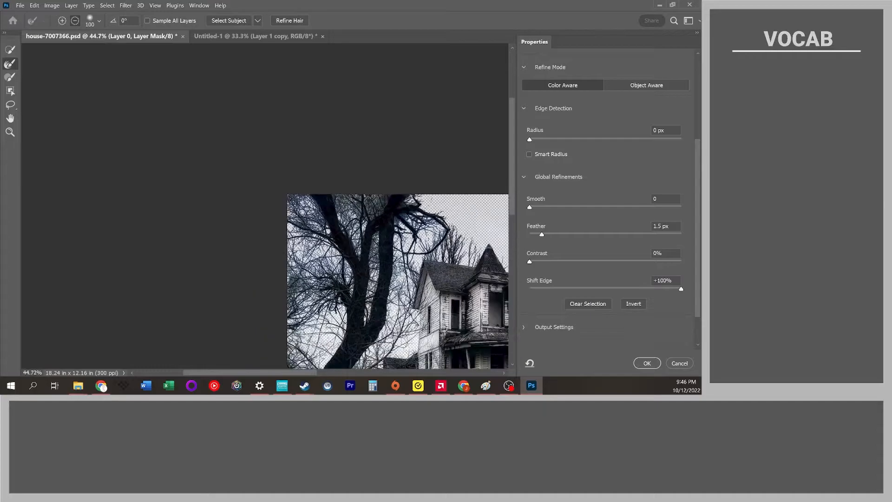
scroll(341, 186, up, 3)
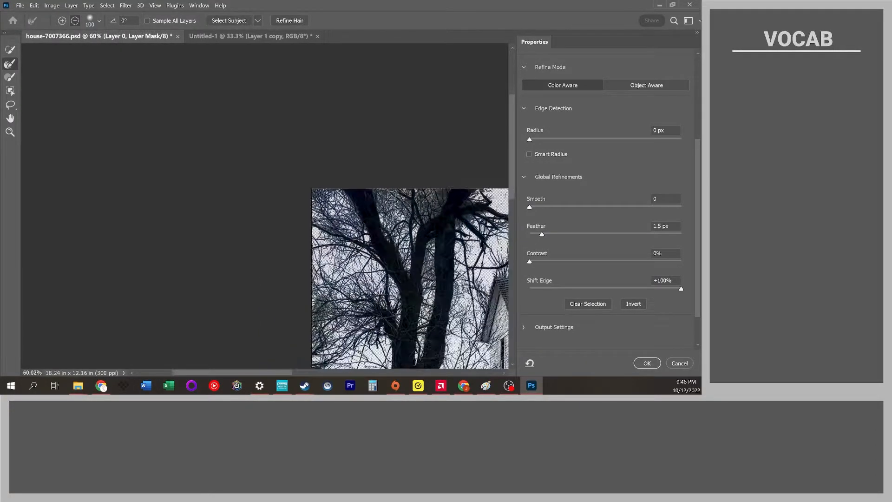
scroll(376, 207, right, 10)
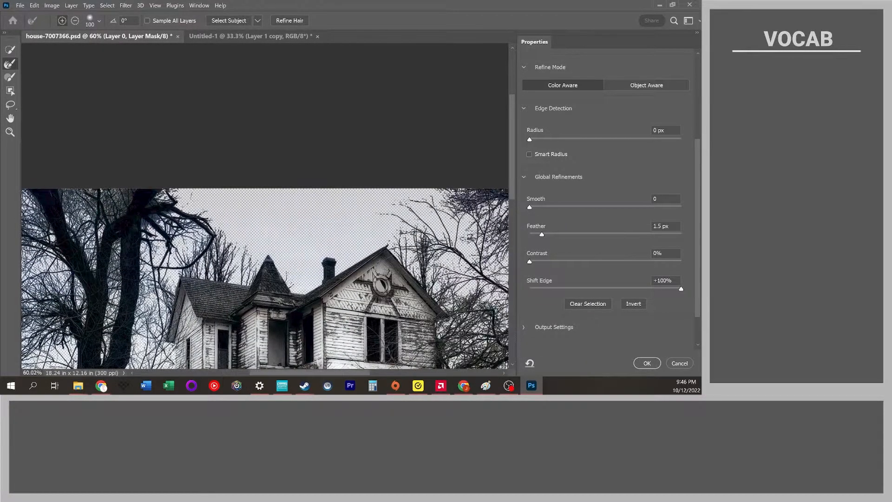
scroll(390, 205, right, 1)
scroll(391, 204, down, 3)
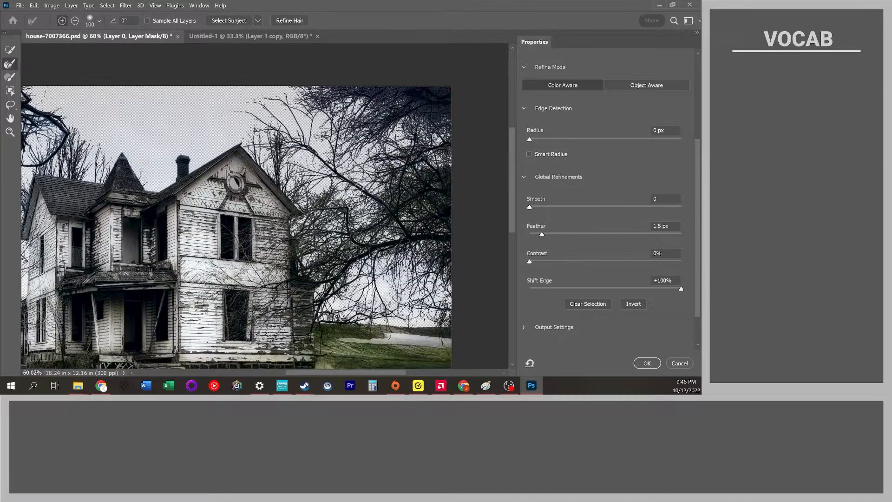
scroll(408, 203, up, 10)
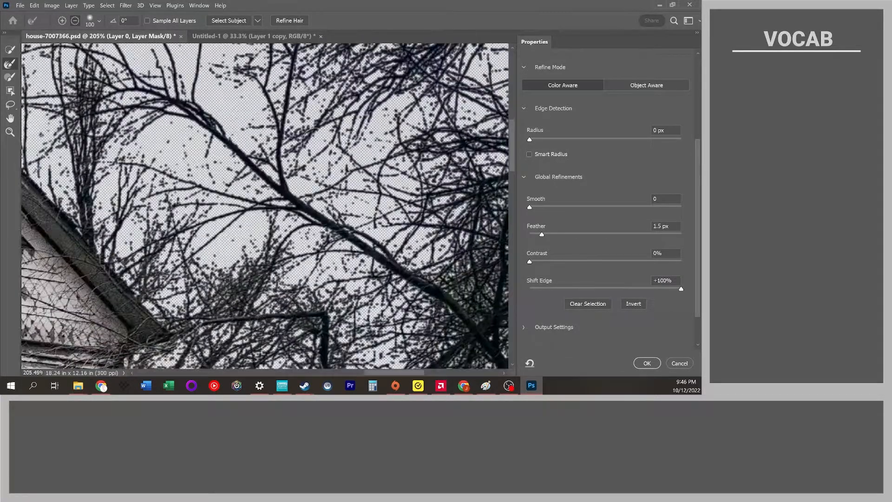
scroll(309, 136, down, 2)
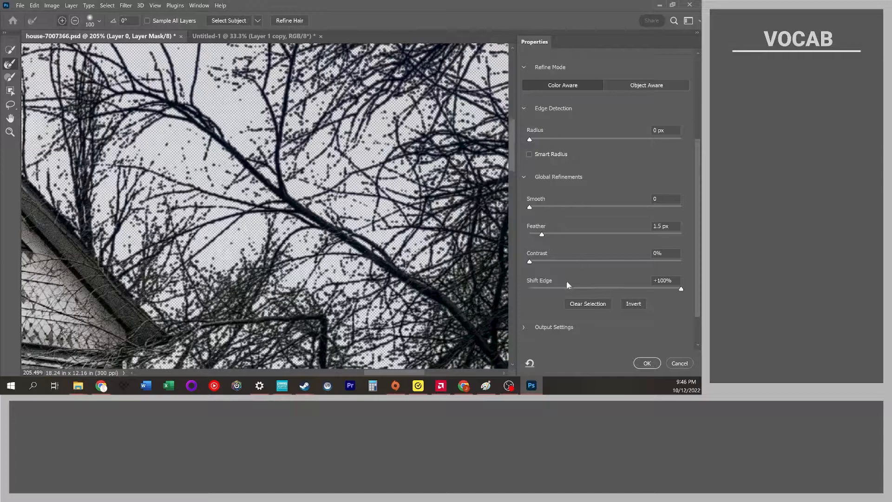
Set Feather to 1.6 px, enable Decontaminate Colors in the output settings, and apply the refinement.
mouse_move(545, 234)
mouse_down()
mouse_move(535, 236)
mouse_move(543, 236)
mouse_up()
click(523, 326)
click(529, 343)
click(531, 343)
click(529, 343)
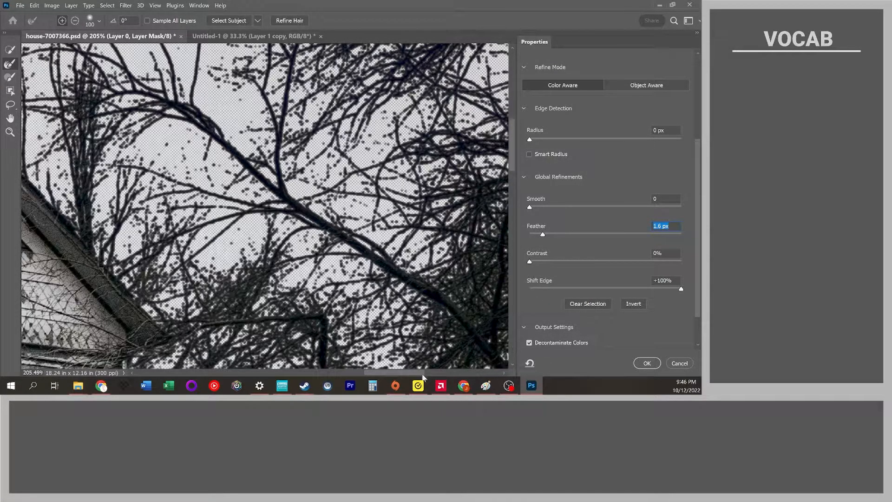
drag(415, 375, 241, 359)
click(647, 364)
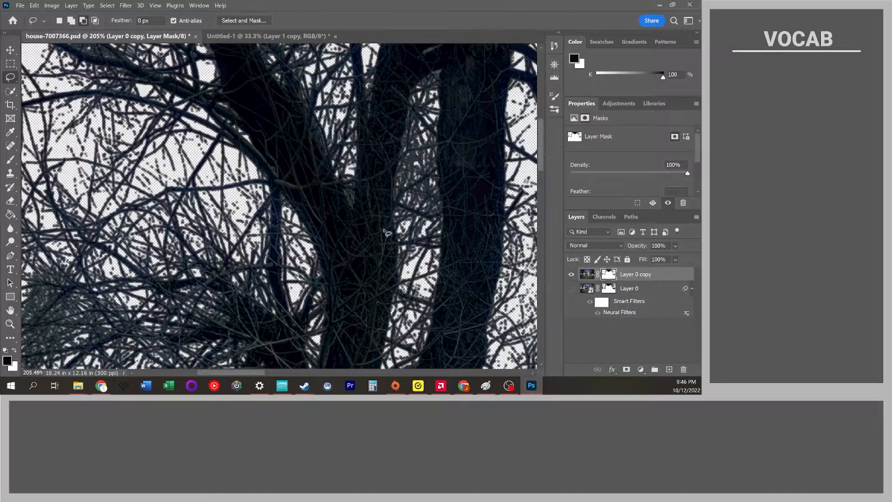
Zoom out and pan to examine the cut-out on the new Layer 0 copy.
scroll(401, 238, down, 6)
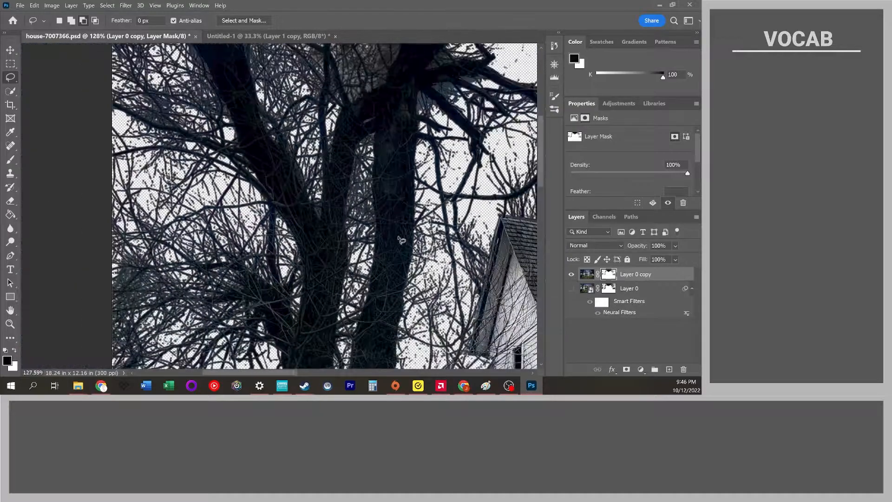
scroll(400, 235, down, 2)
scroll(400, 235, up, 2)
scroll(389, 228, right, 5)
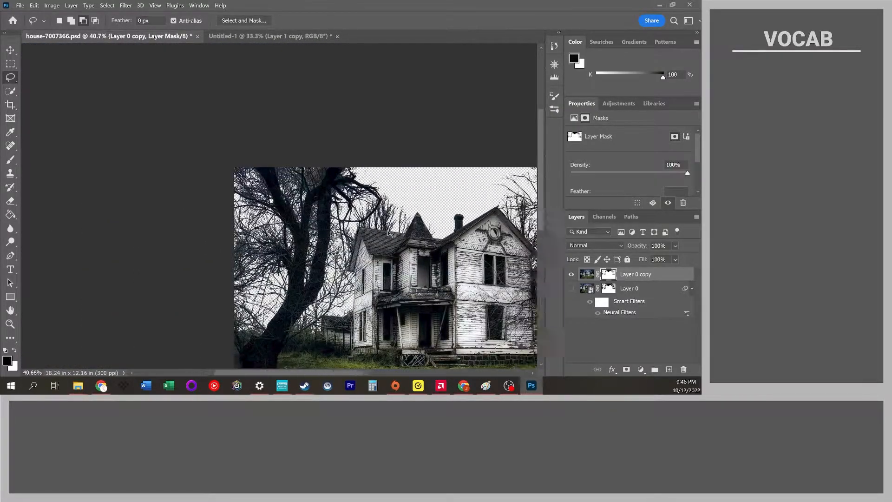
scroll(390, 227, right, 3)
scroll(400, 219, down, 2)
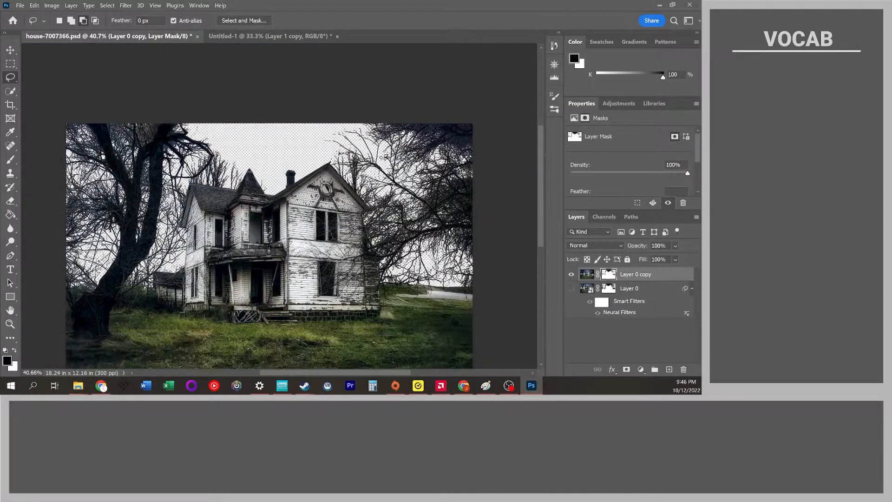